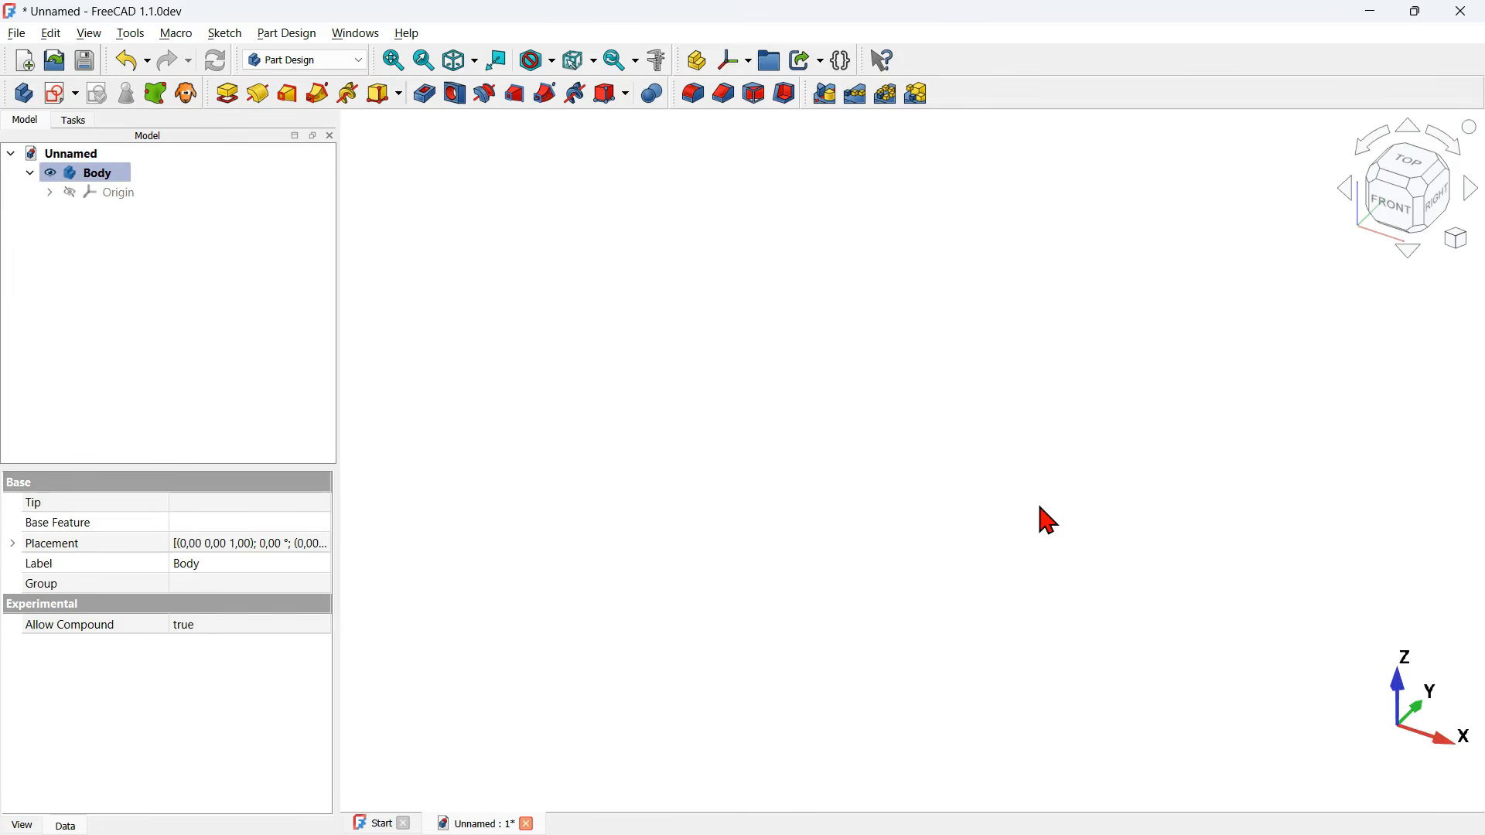
- Switch to the browser to check the dimensioned section view on page 82 of the PDF, and return to FreeCAD
{"action": "key", "text": "alt+Tab"}
{"action": "key", "text": "alt+Tab"}
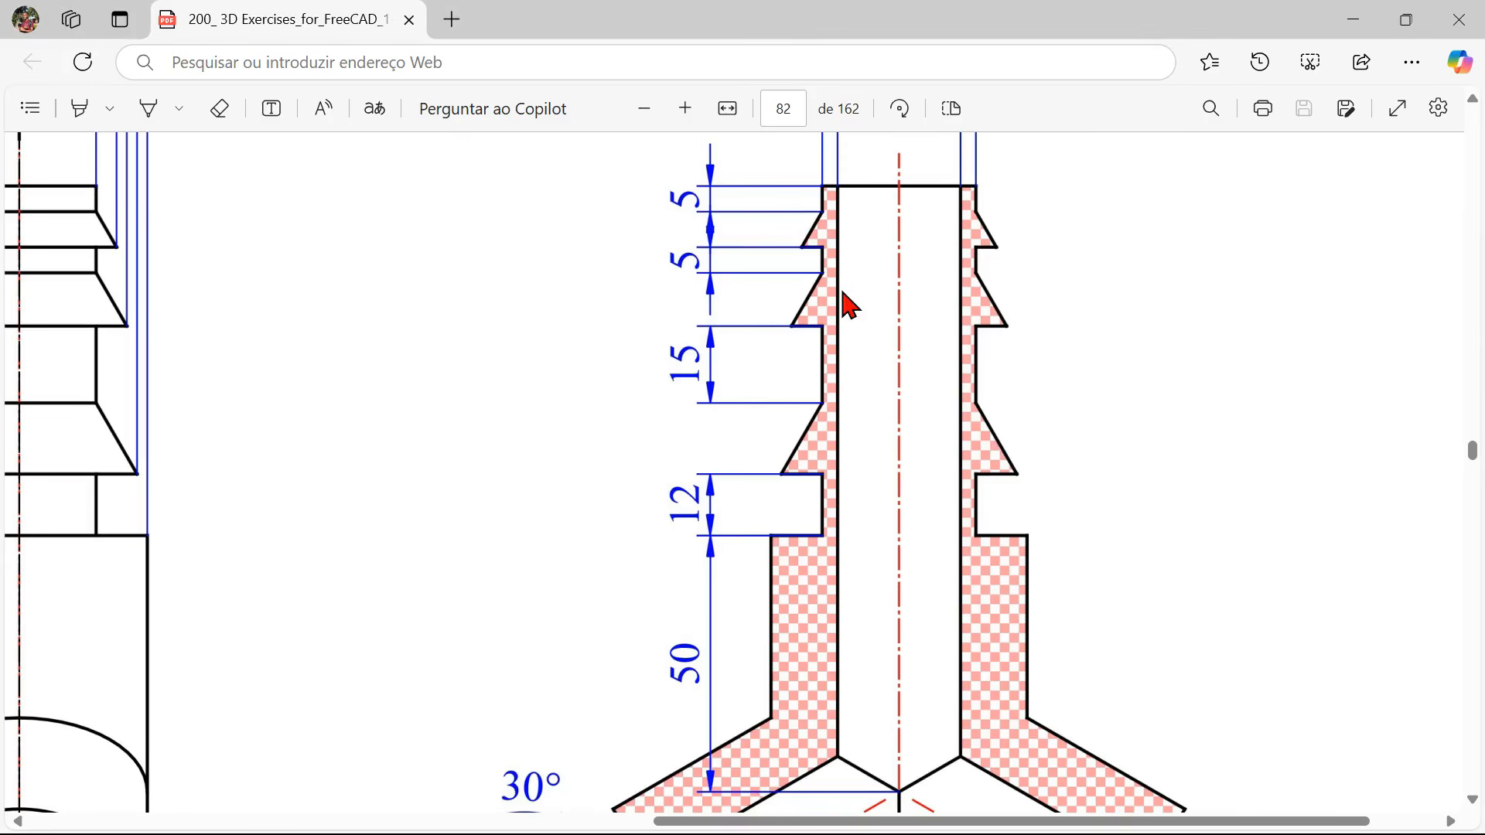
{"action": "key", "text": "alt+Tab"}
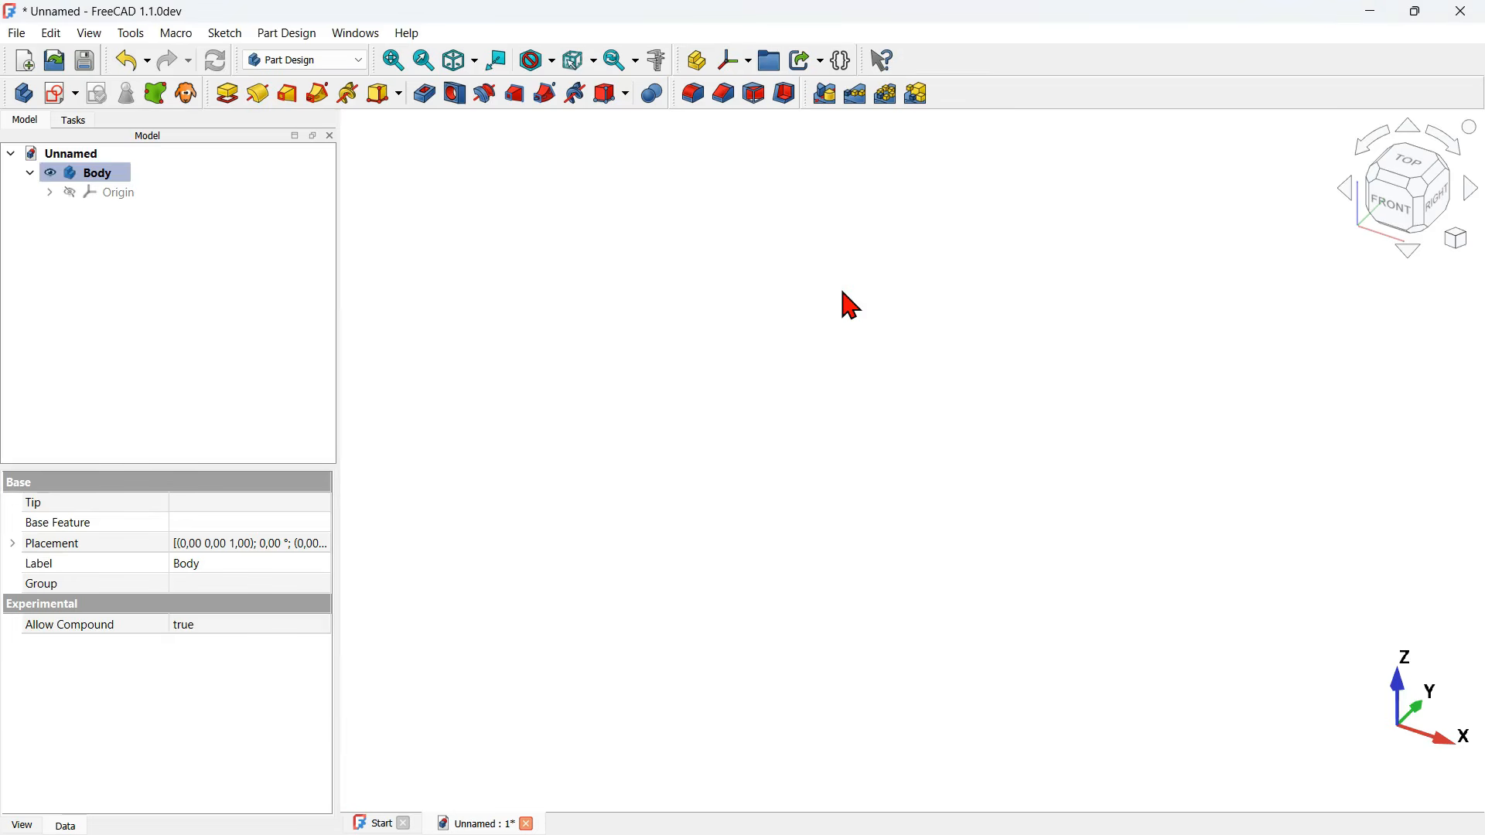
- Start a sketch on the YZ-plane and draw a polyline from the origin: base about 22 mm, vertical side about 31 mm, short inward shoulder
{"action": "left_click", "coordinate": [55, 93]}
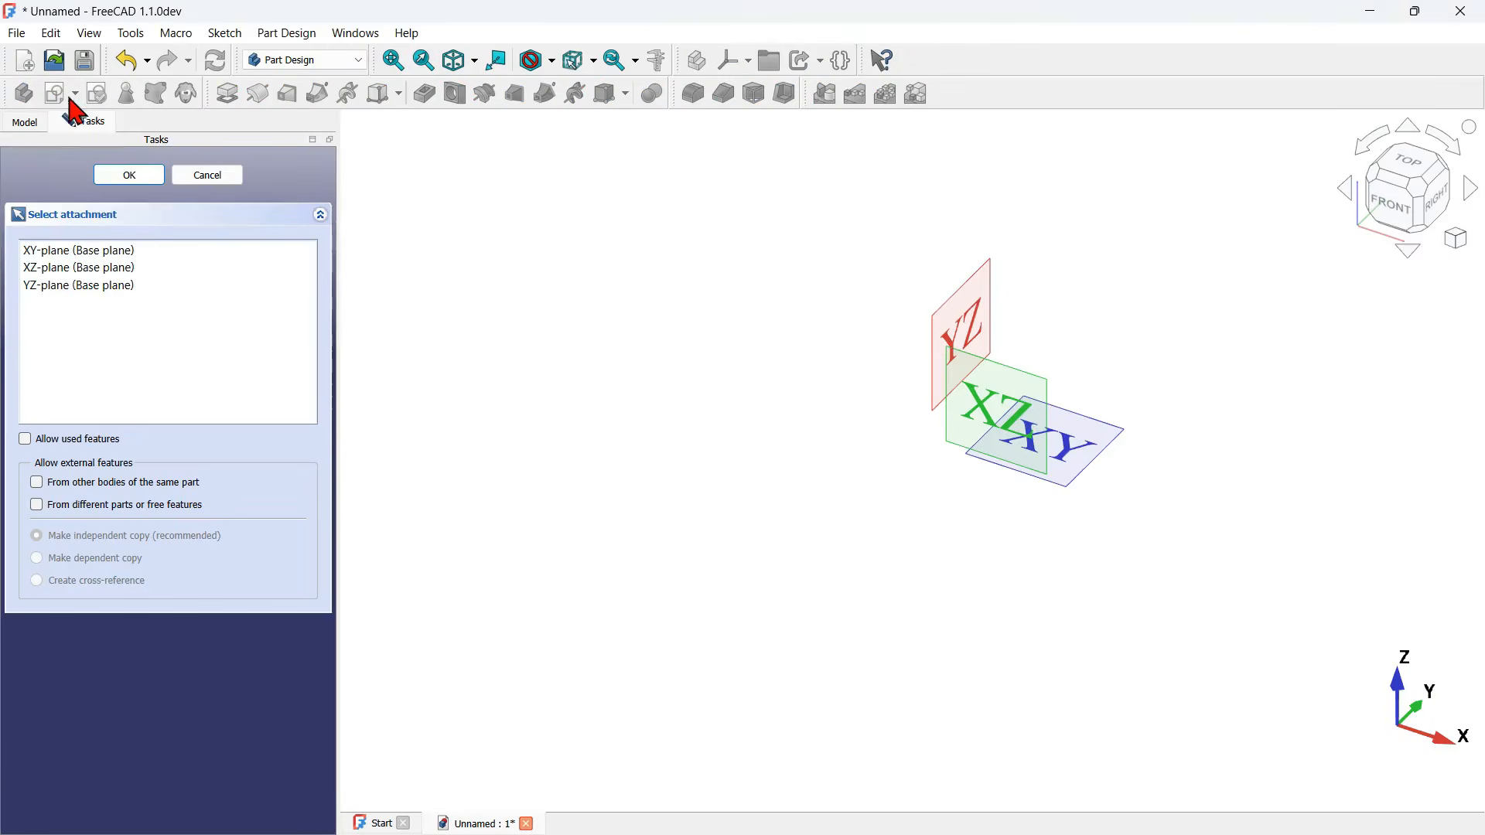
{"action": "left_click", "coordinate": [979, 322]}
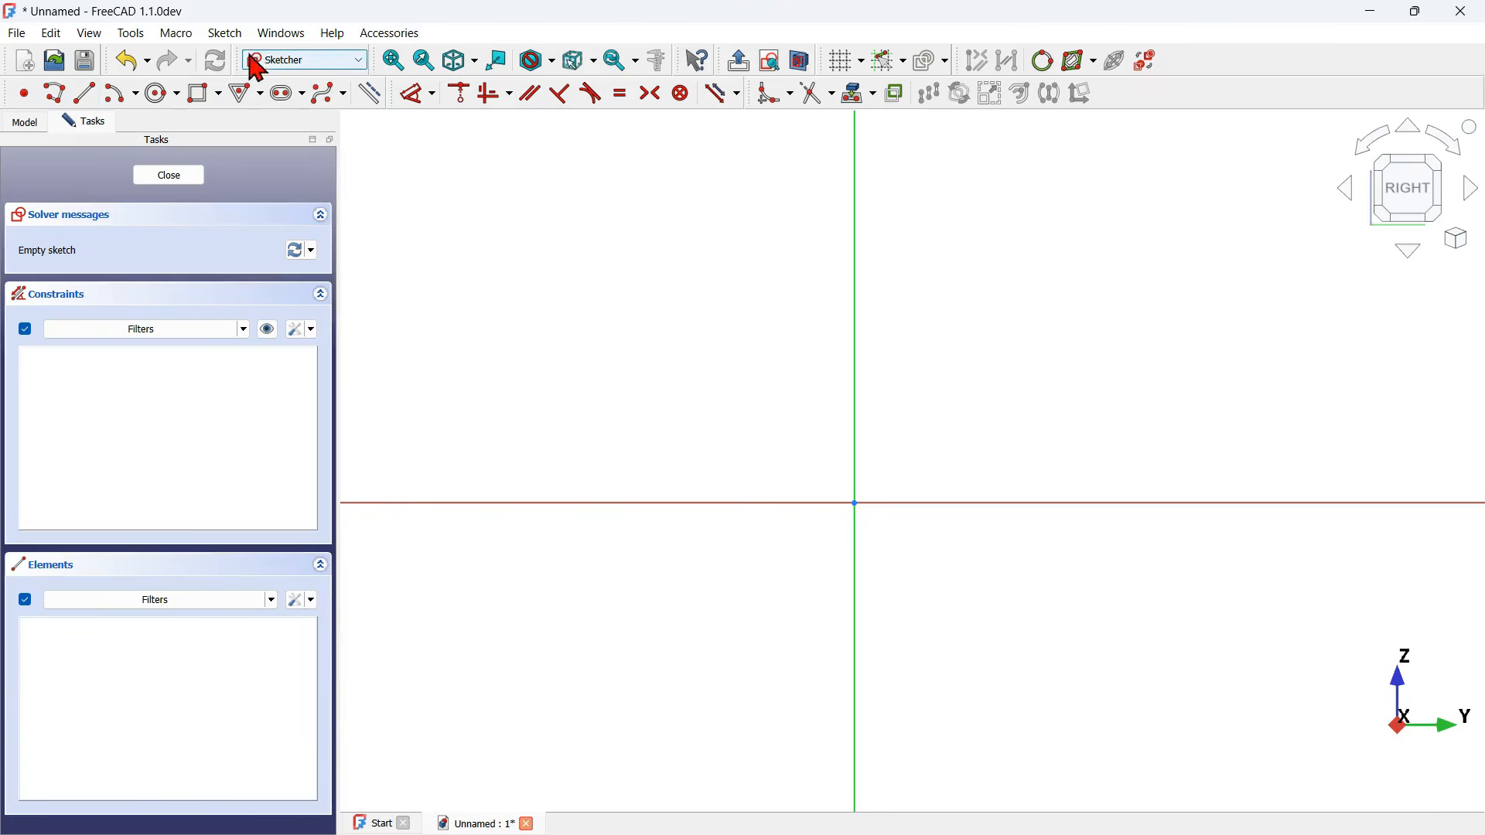
{"action": "left_click", "coordinate": [53, 93]}
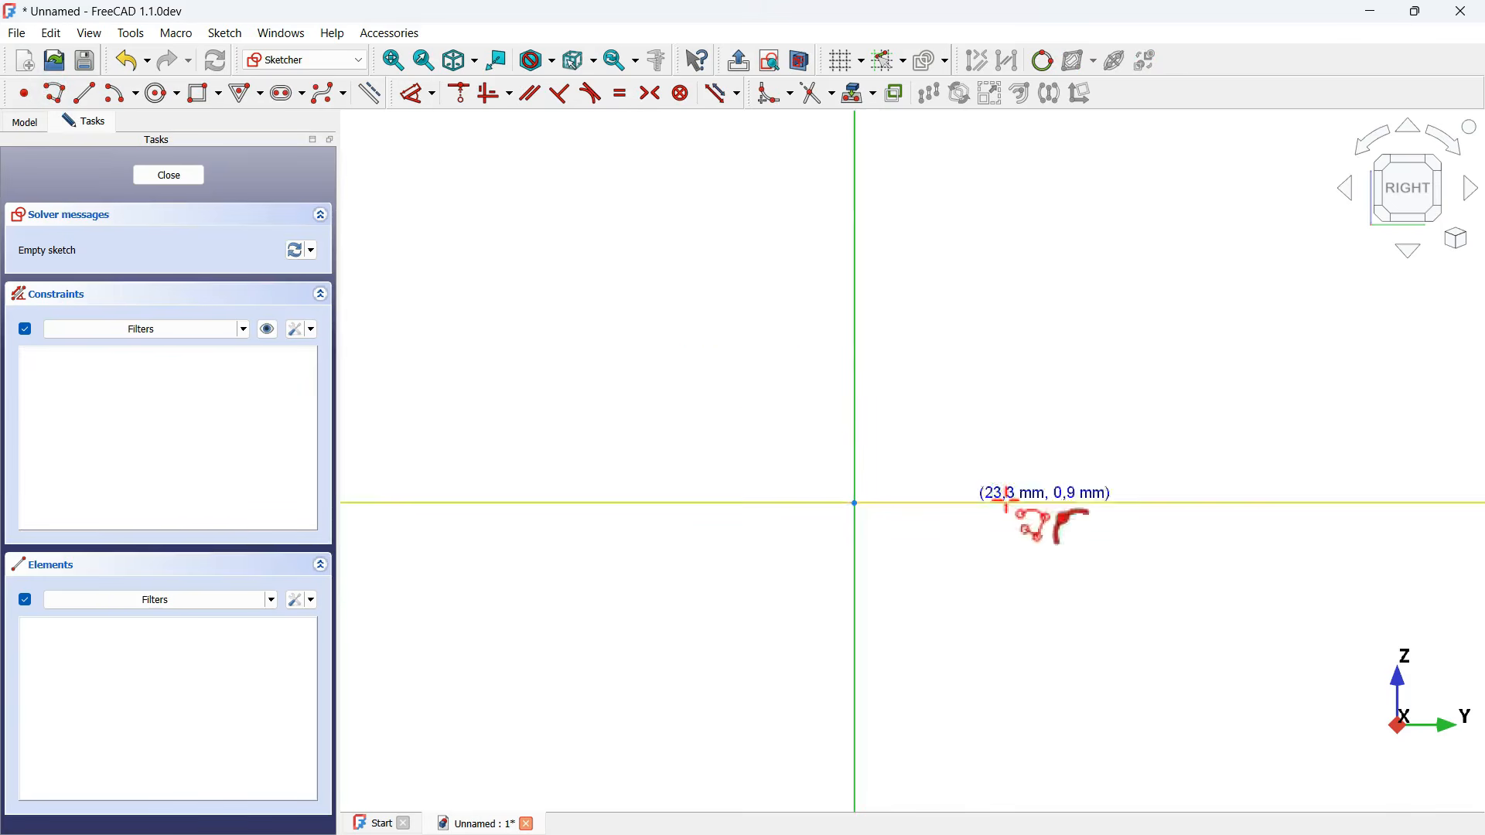
{"action": "left_click", "coordinate": [854, 501]}
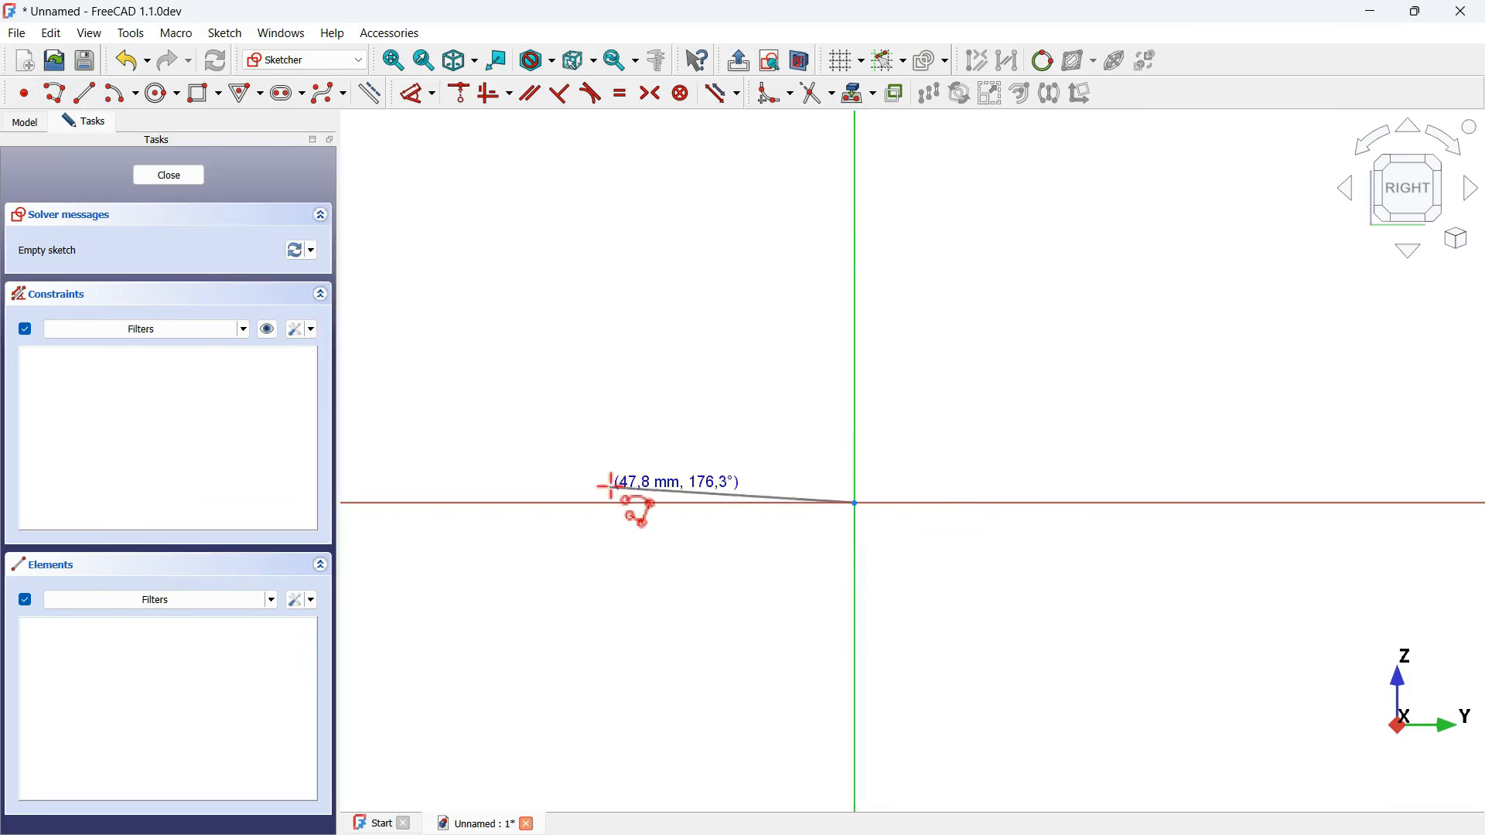
{"action": "left_click", "coordinate": [737, 501]}
{"action": "scroll", "coordinate": [754, 386], "scroll_direction": "up", "scroll_amount": 1}
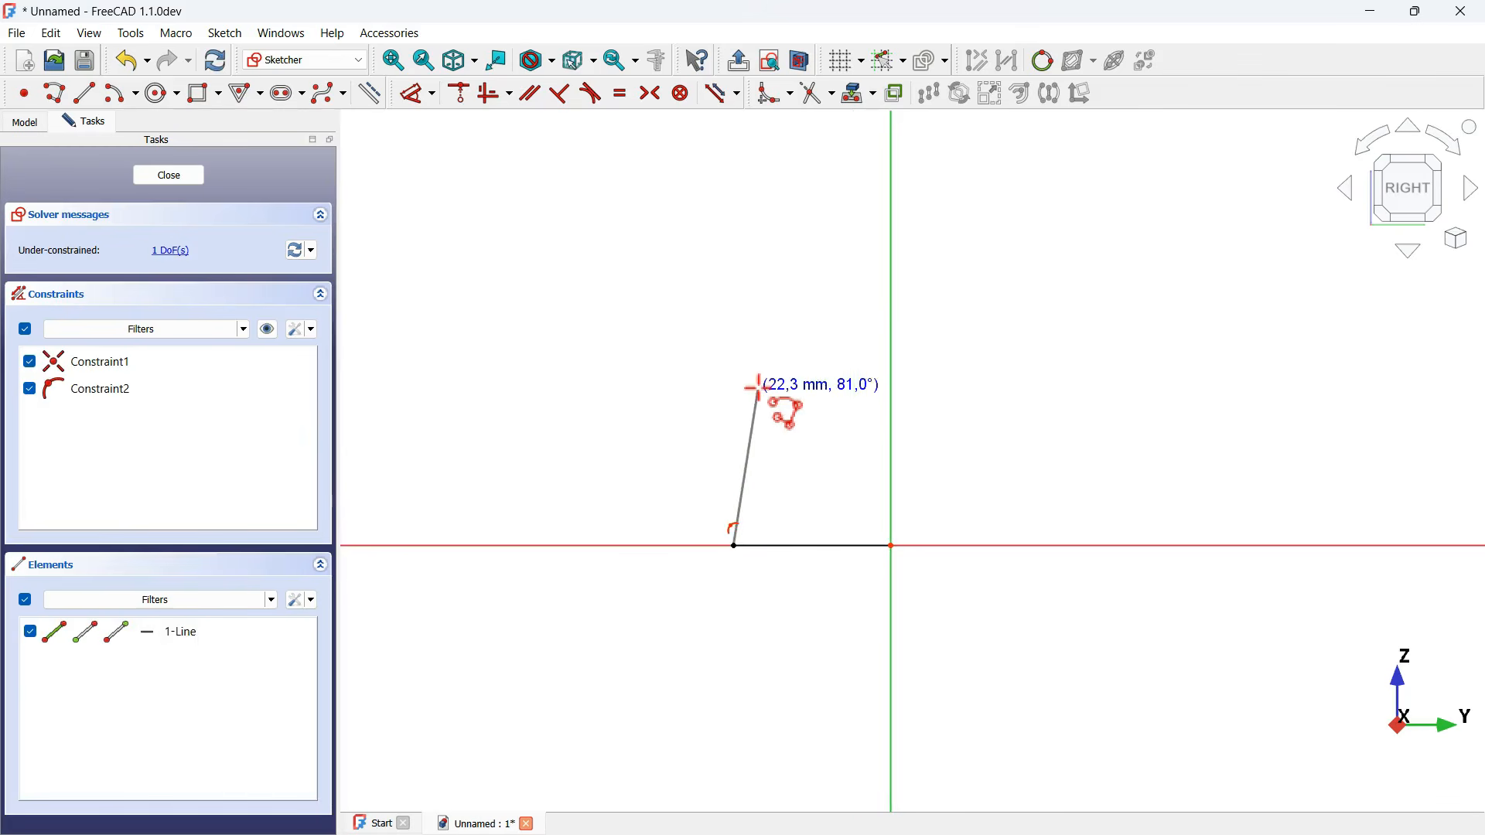
{"action": "left_click", "coordinate": [734, 328]}
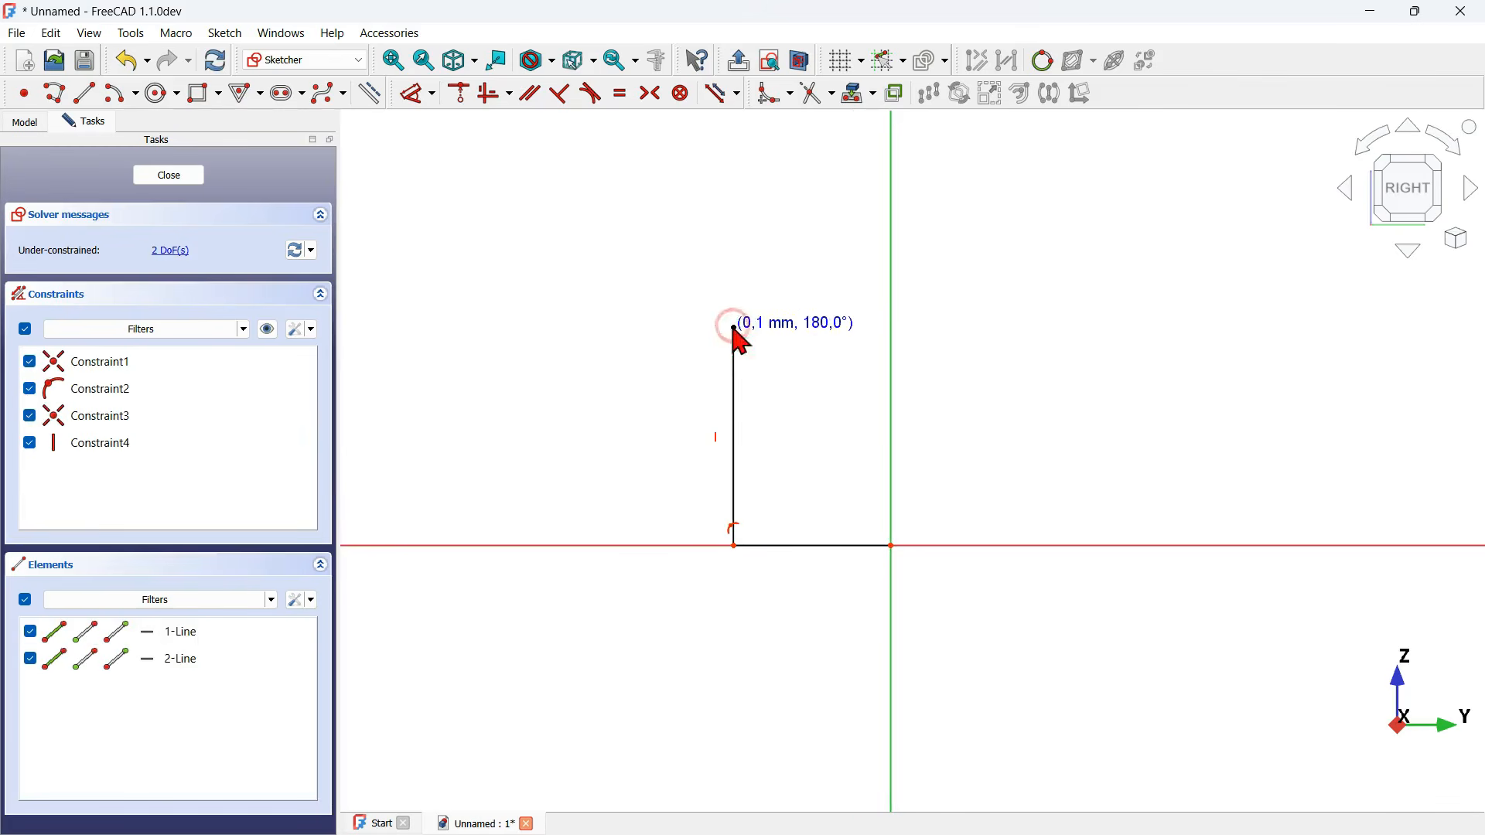
{"action": "left_click", "coordinate": [815, 328]}
- Continue the polyline with a vertical neck, a horizontal line outward and a slanted line back inward to form the lowest barb
{"action": "scroll", "coordinate": [797, 437], "scroll_direction": "down", "scroll_amount": 4}
{"action": "scroll", "coordinate": [788, 422], "scroll_direction": "up", "scroll_amount": 3}
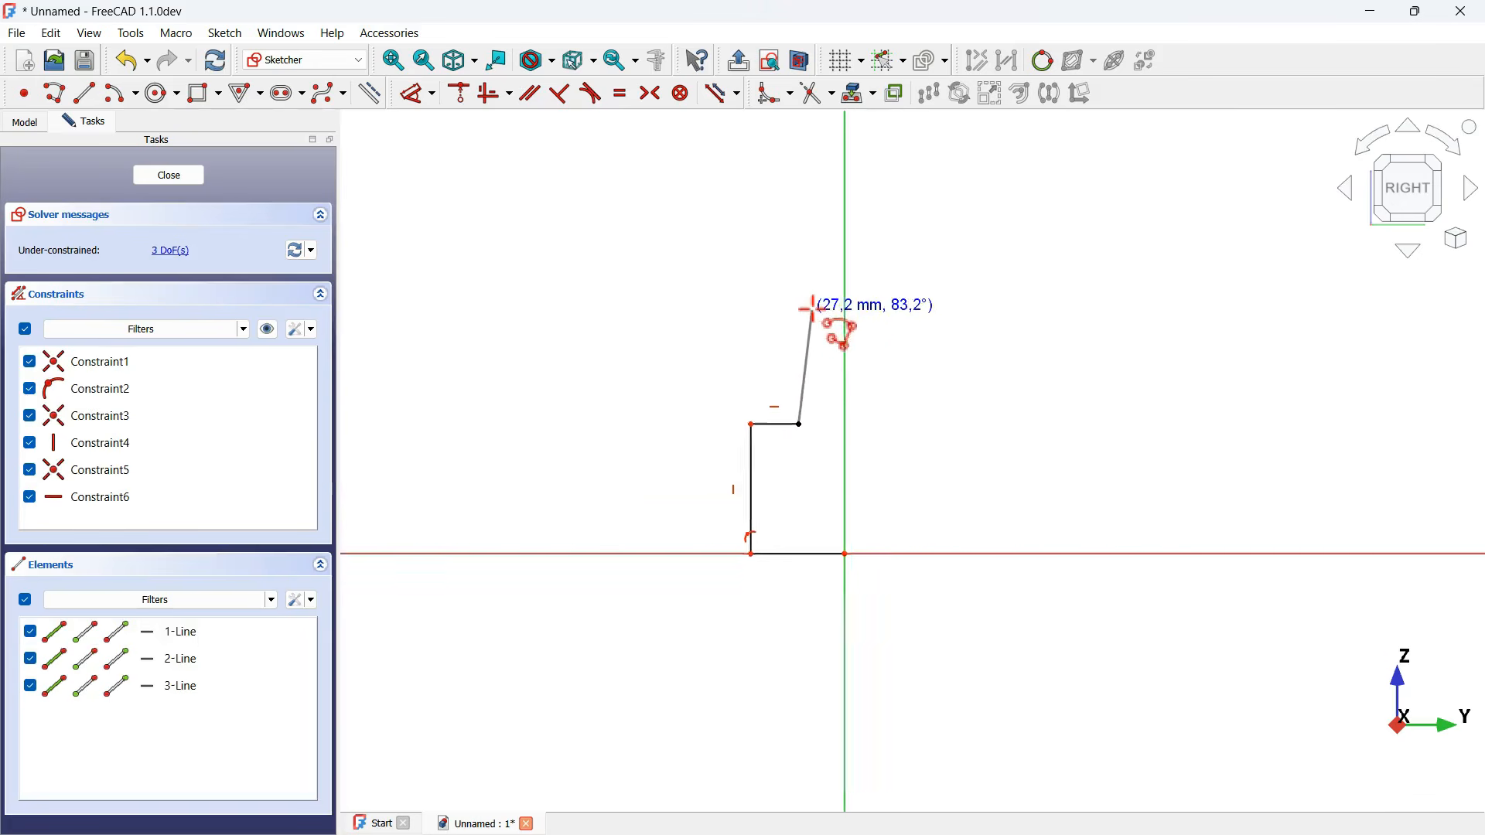
{"action": "left_click", "coordinate": [796, 326]}
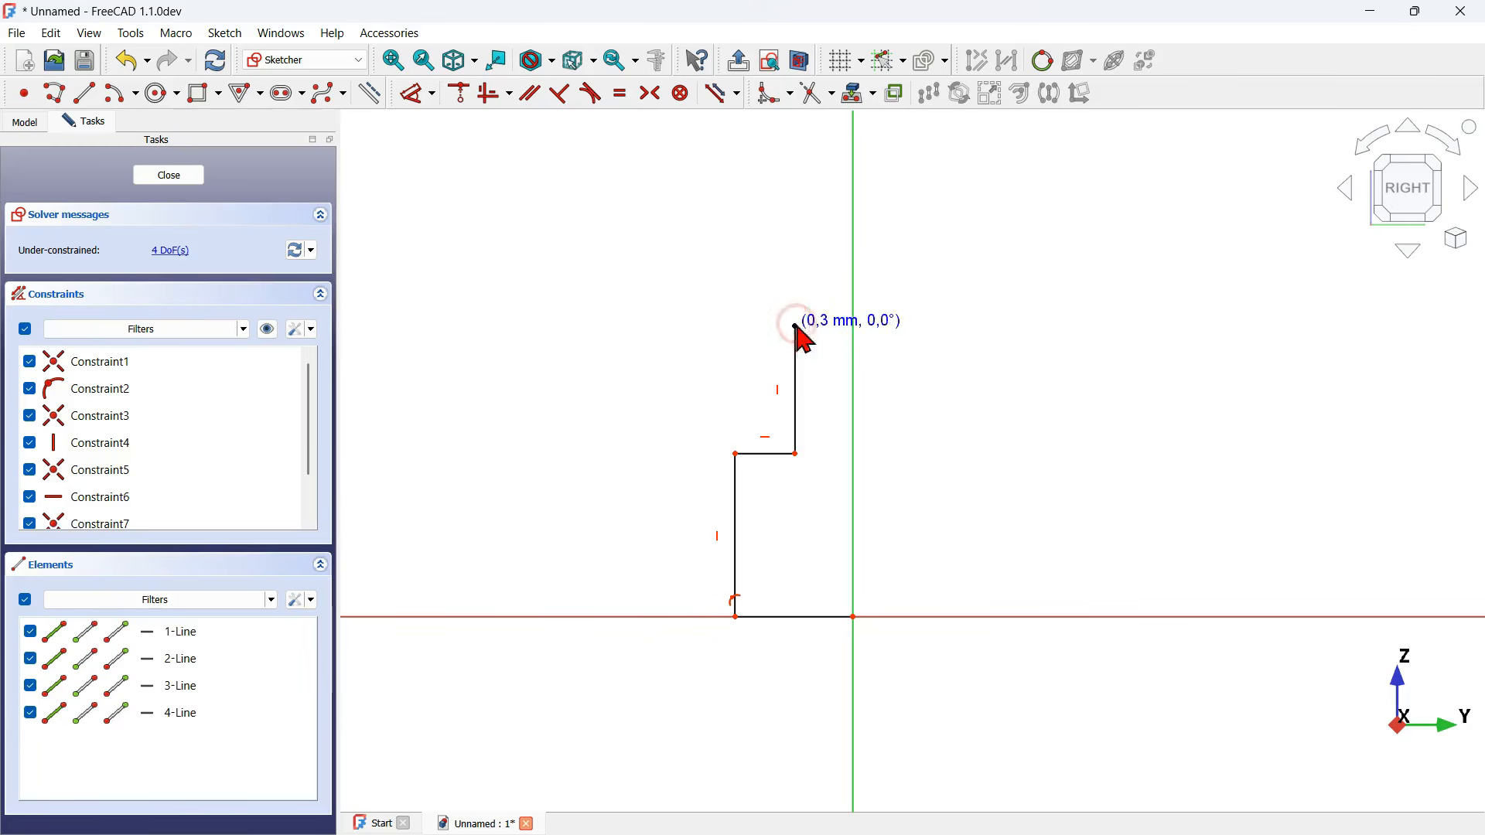
{"action": "left_click", "coordinate": [718, 325]}
{"action": "left_click", "coordinate": [787, 217]}
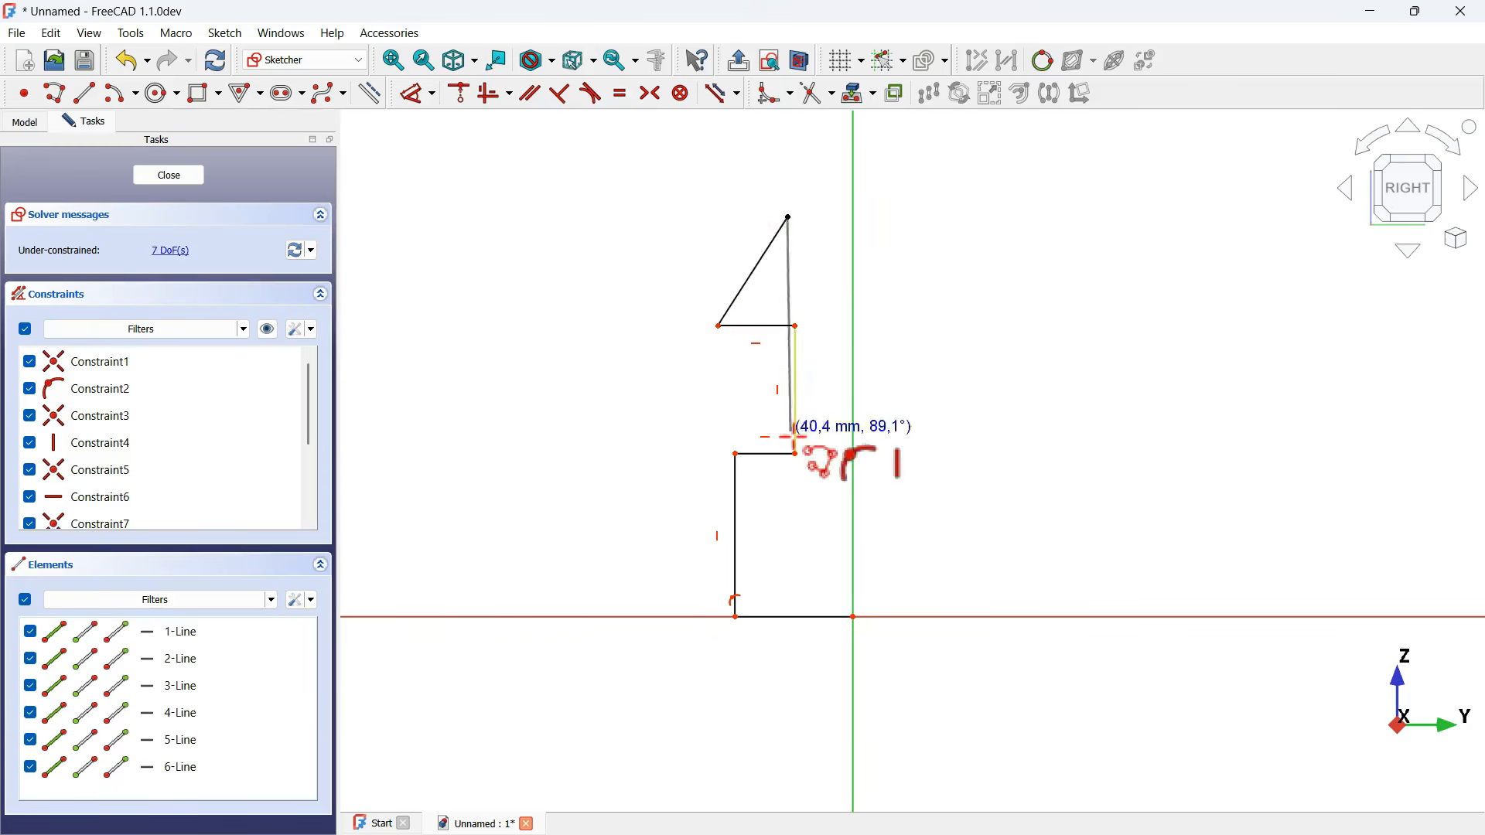
- Add a vertical line, a horizontal outward line and a slanted line about 36 mm long at 46° for the middle barb
{"action": "scroll", "coordinate": [797, 437], "scroll_direction": "down", "scroll_amount": 4}
{"action": "scroll", "coordinate": [808, 278], "scroll_direction": "up", "scroll_amount": 3}
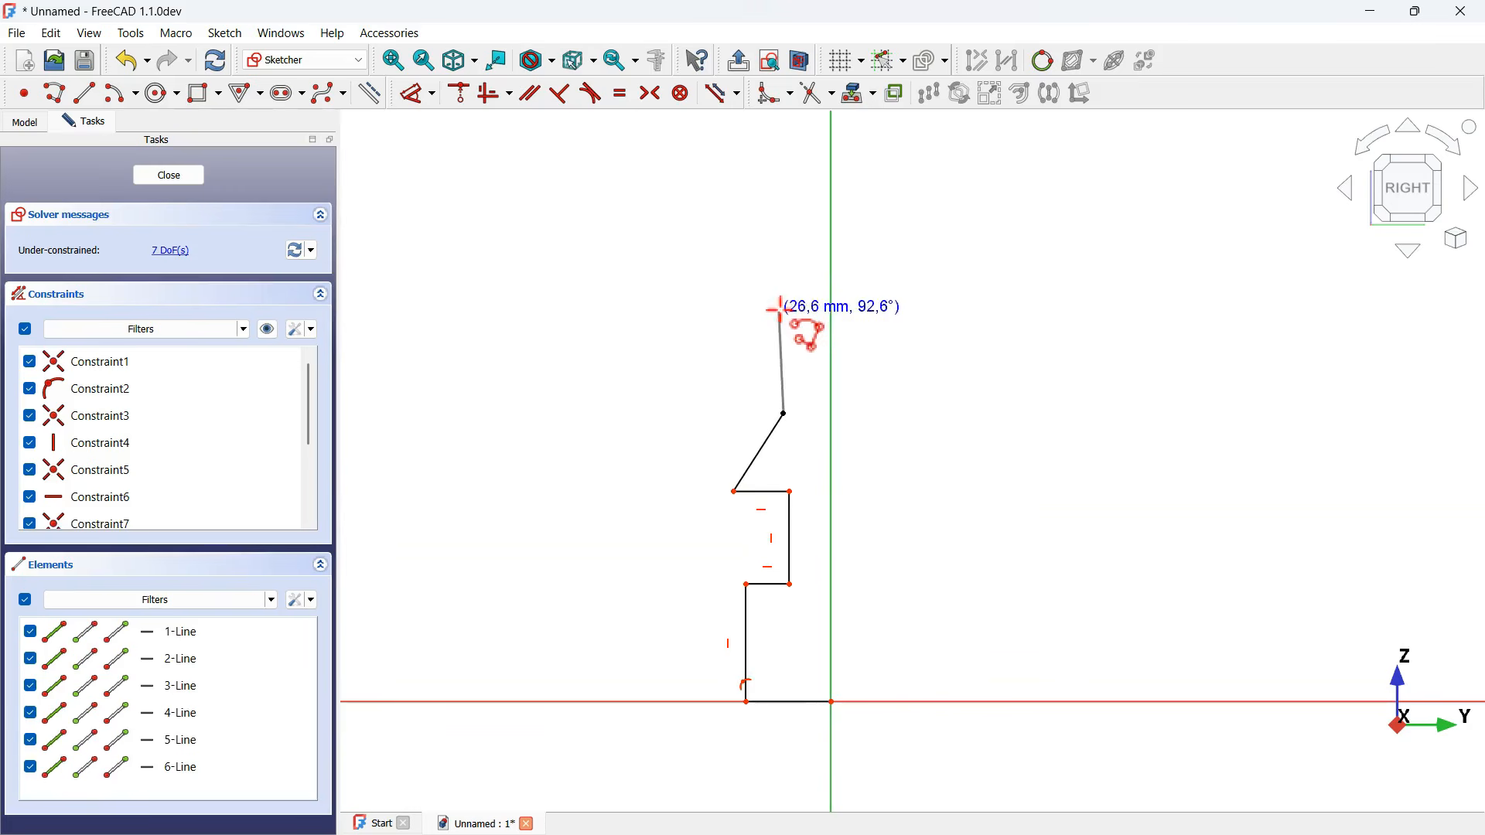
{"action": "left_click", "coordinate": [784, 319]}
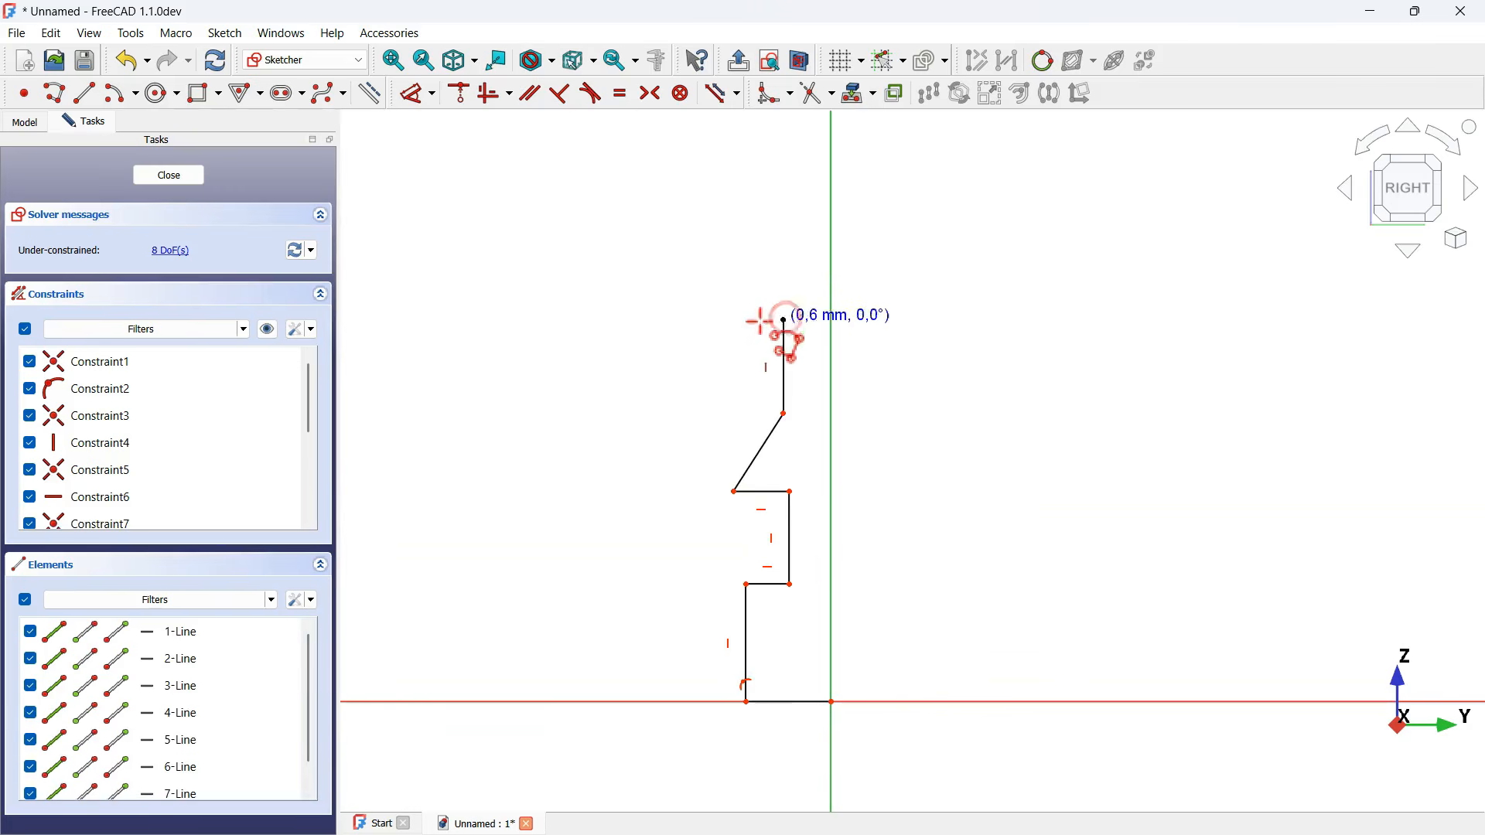
{"action": "left_click", "coordinate": [679, 319]}
{"action": "left_click", "coordinate": [773, 220]}
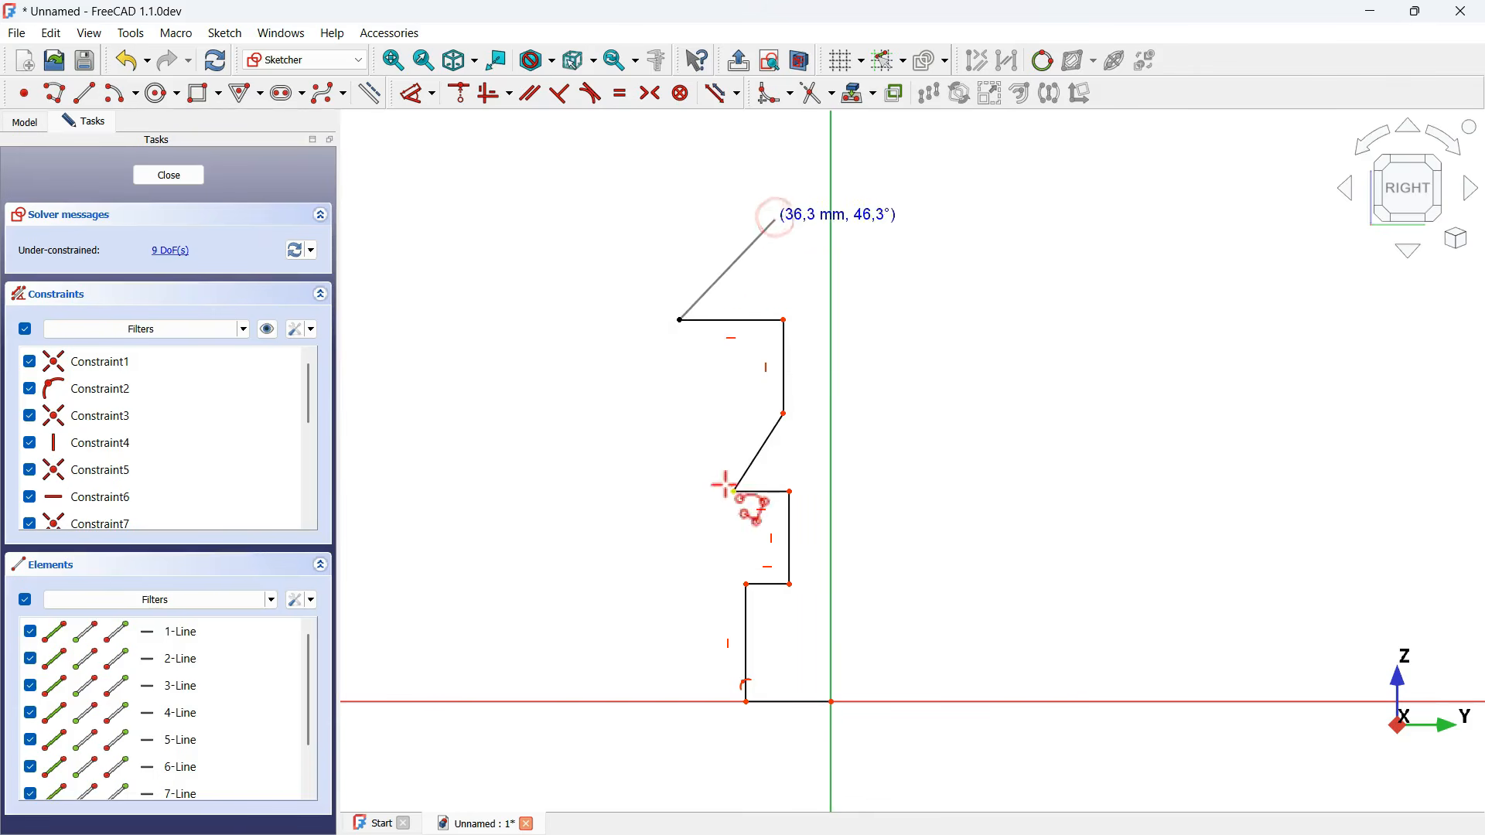
- Add the uppermost barb with a vertical line, a horizontal outward line and a slanted line about 35 mm long at 45°
{"action": "scroll", "coordinate": [735, 497], "scroll_direction": "down", "scroll_amount": 3}
{"action": "scroll", "coordinate": [763, 293], "scroll_direction": "up", "scroll_amount": 2}
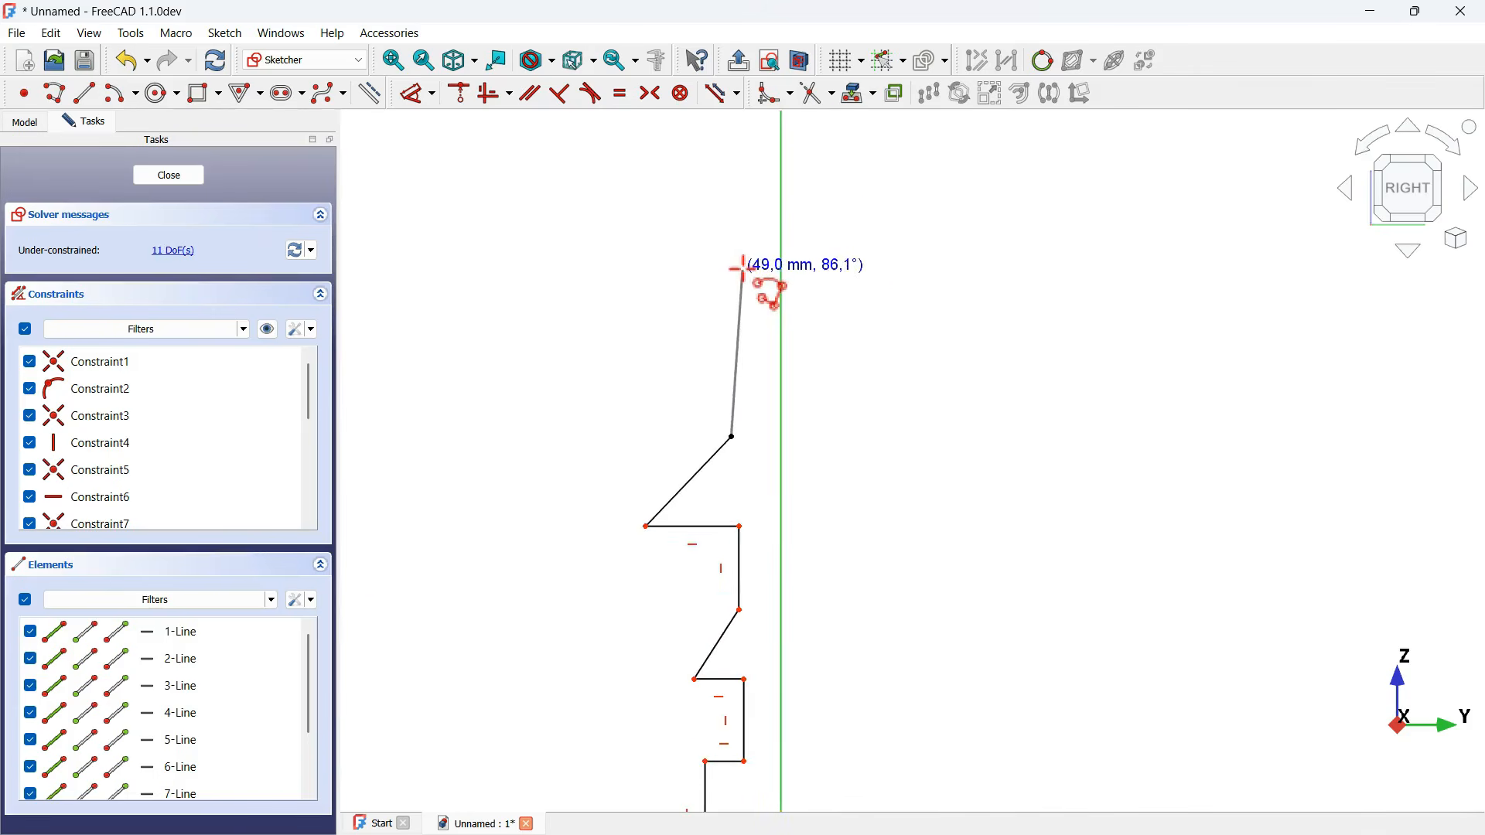
{"action": "left_click", "coordinate": [731, 311]}
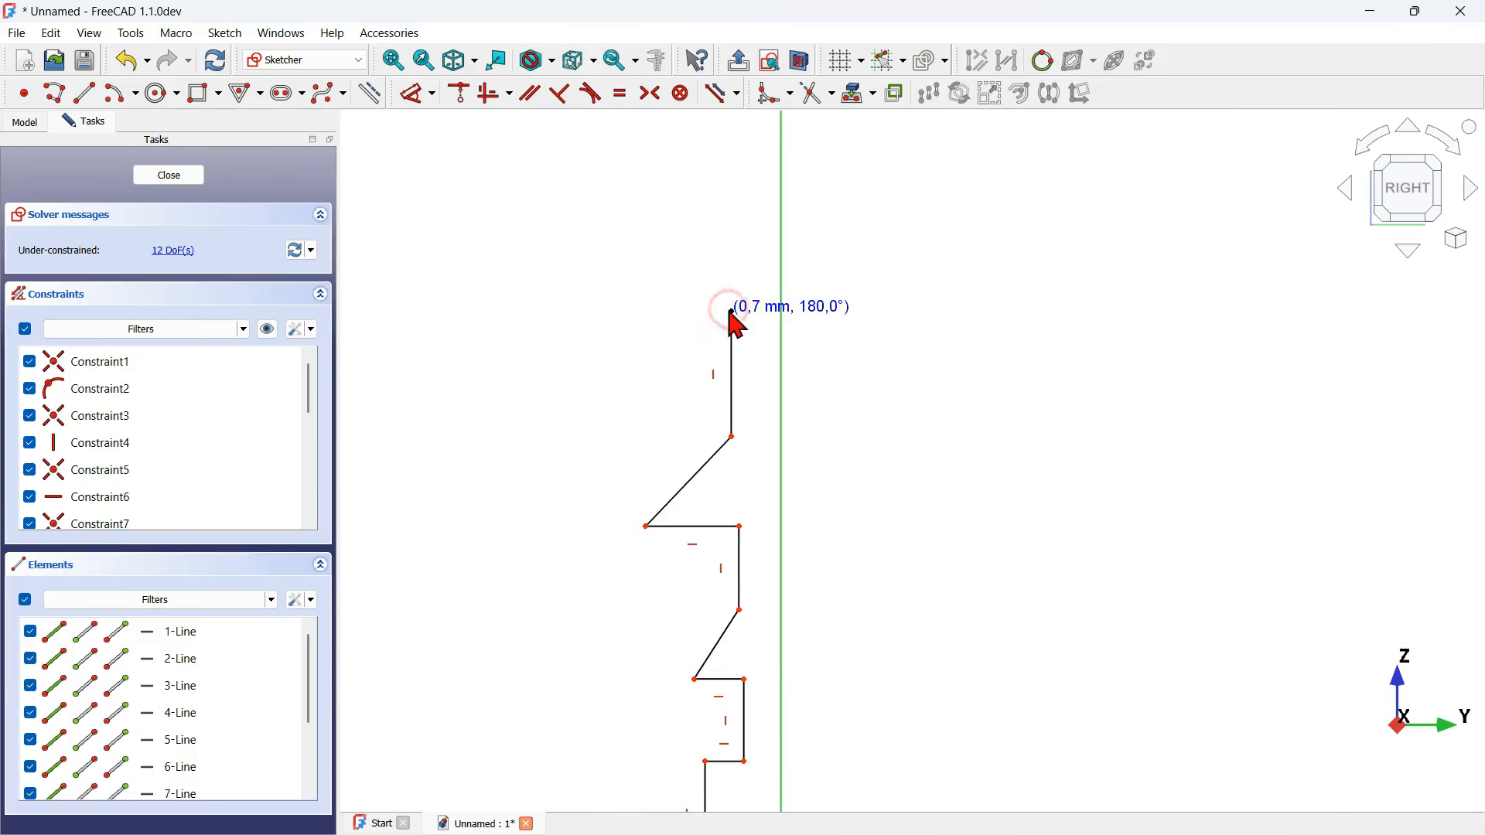
{"action": "left_click", "coordinate": [636, 312]}
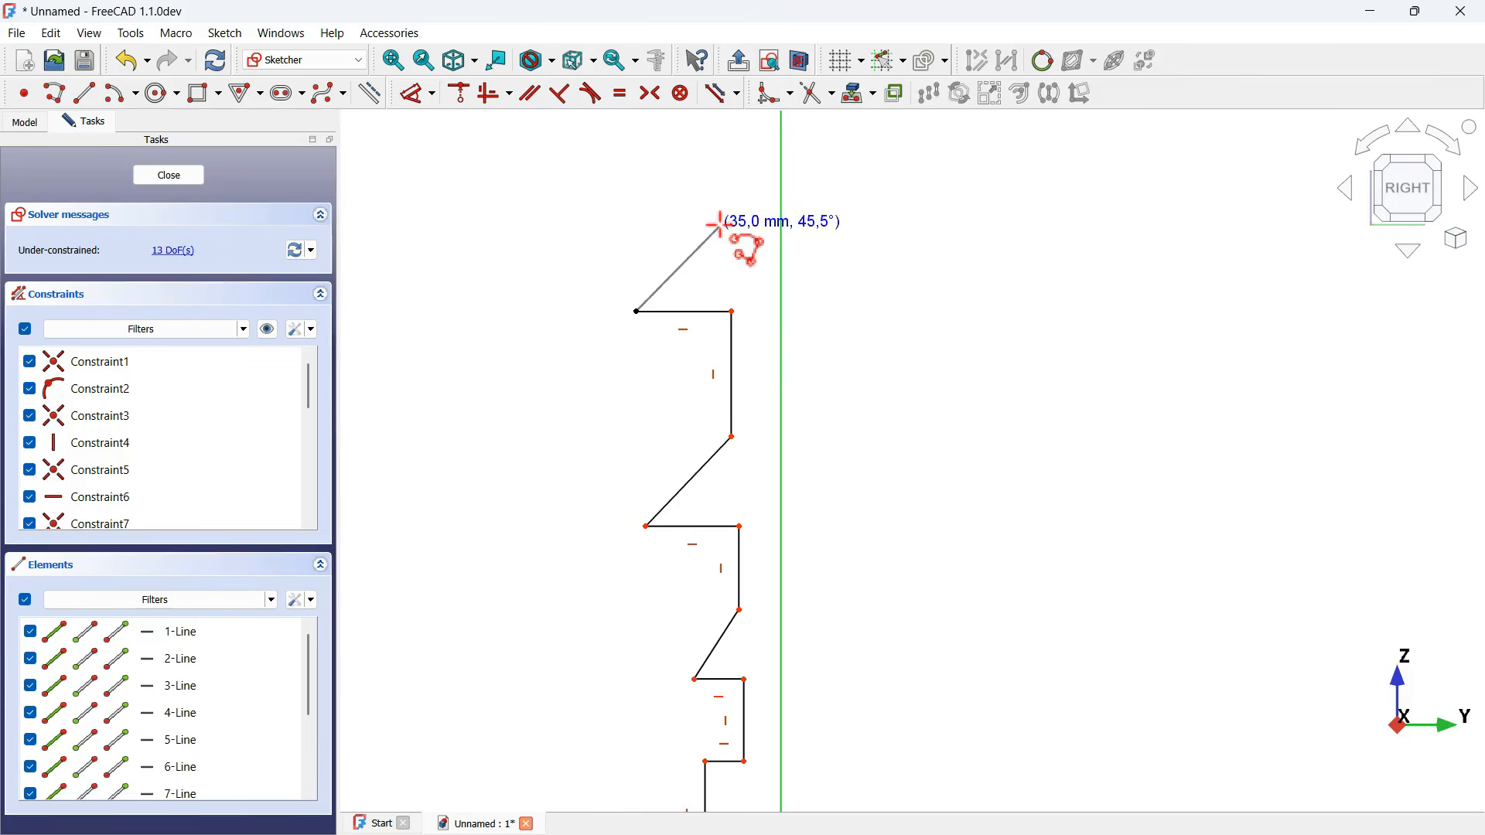
{"action": "left_click", "coordinate": [720, 227]}
- Finish the profile with a vertical end section and a horizontal line to the vertical axis, and close it at the origin
{"action": "scroll", "coordinate": [700, 394], "scroll_direction": "down", "scroll_amount": 3}
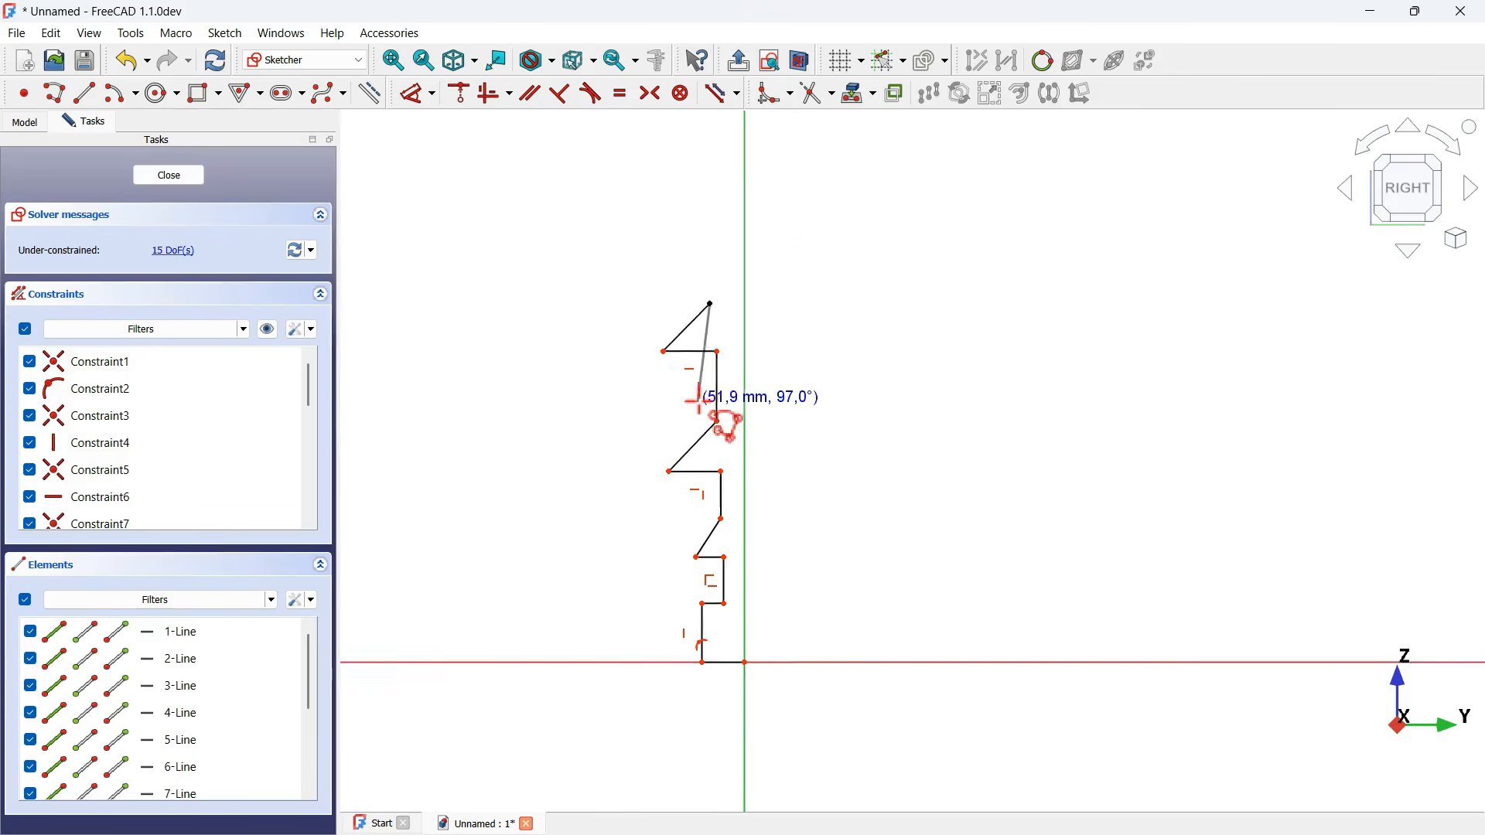
{"action": "left_click", "coordinate": [709, 236]}
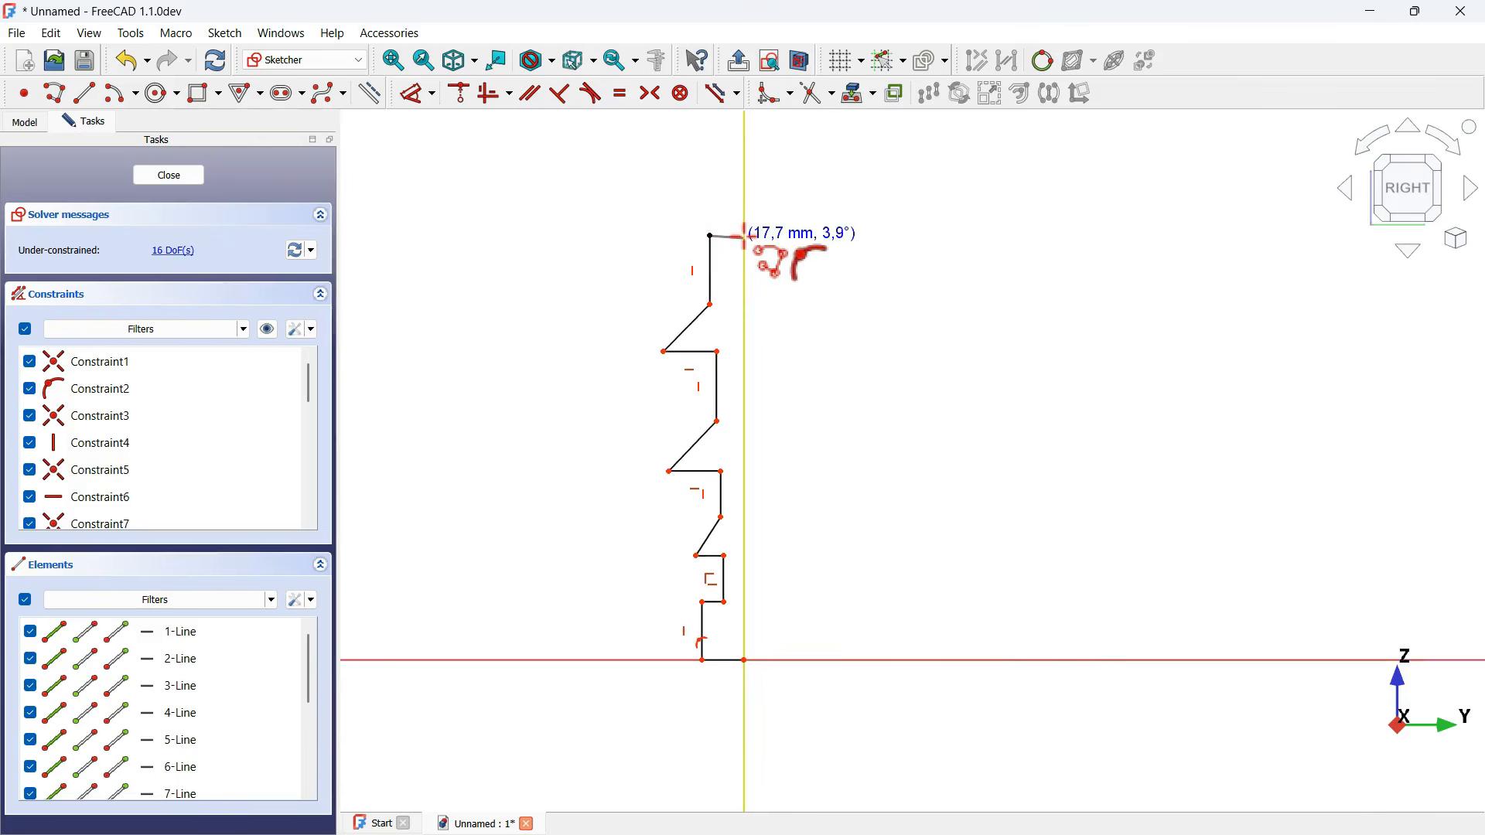
{"action": "scroll", "coordinate": [744, 234], "scroll_direction": "up", "scroll_amount": 3}
{"action": "scroll", "coordinate": [934, 242], "scroll_direction": "down", "scroll_amount": 4}
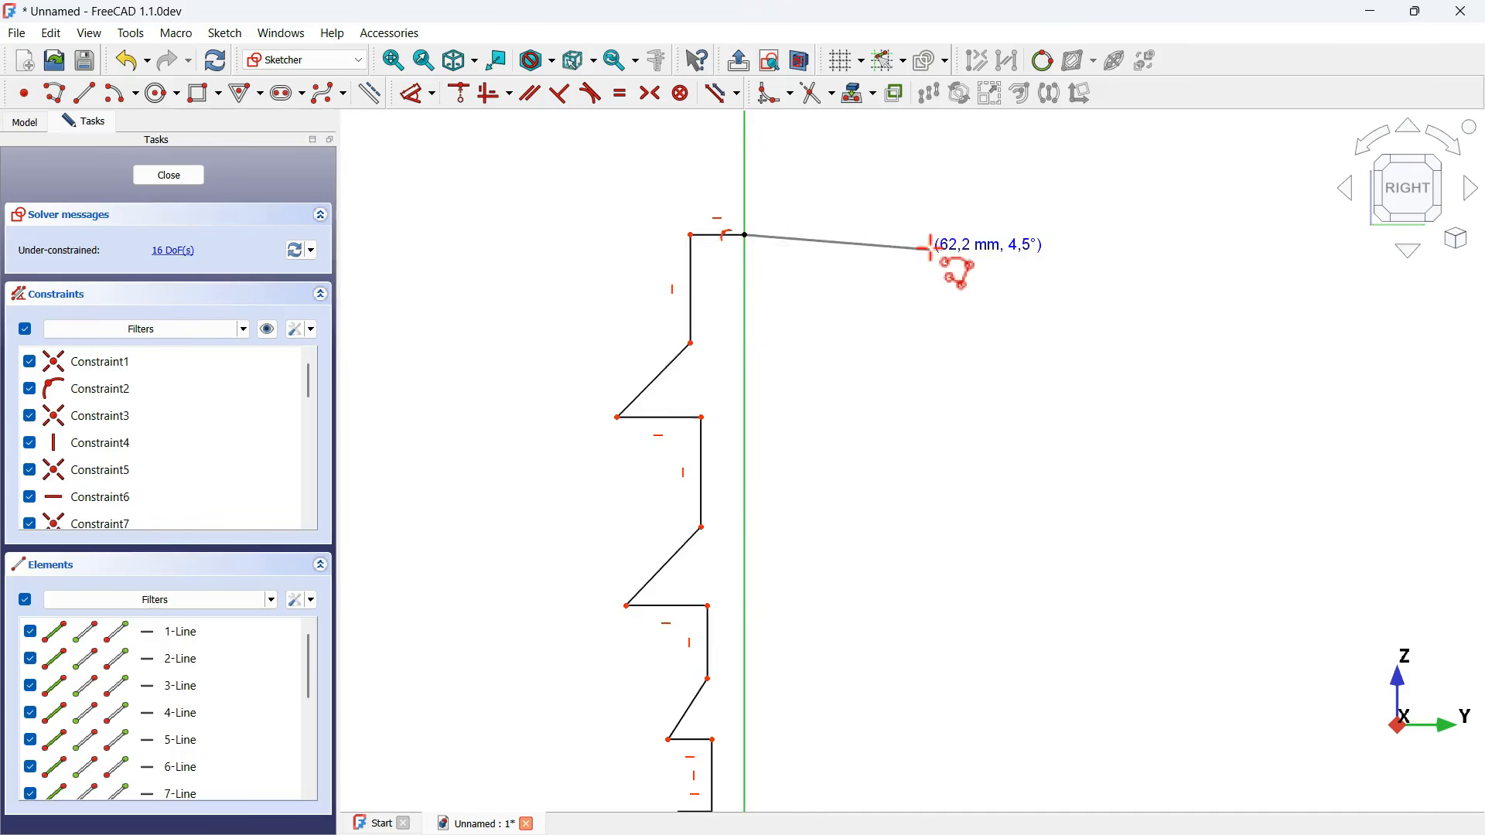
{"action": "scroll", "coordinate": [881, 445], "scroll_direction": "up", "scroll_amount": 3}
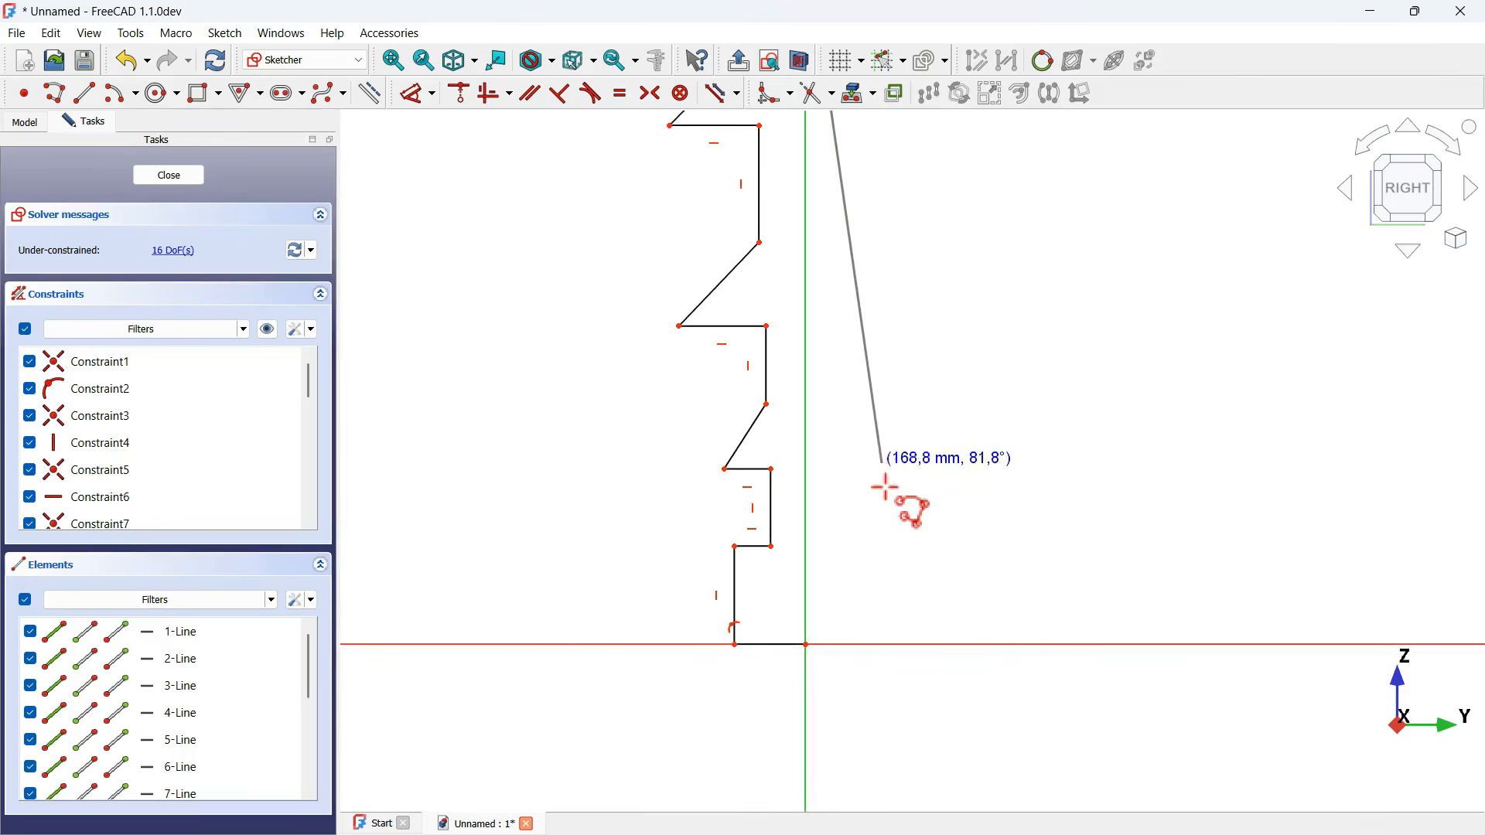
{"action": "left_click", "coordinate": [804, 643]}
{"action": "scroll", "coordinate": [679, 729], "scroll_direction": "down", "scroll_amount": 1}
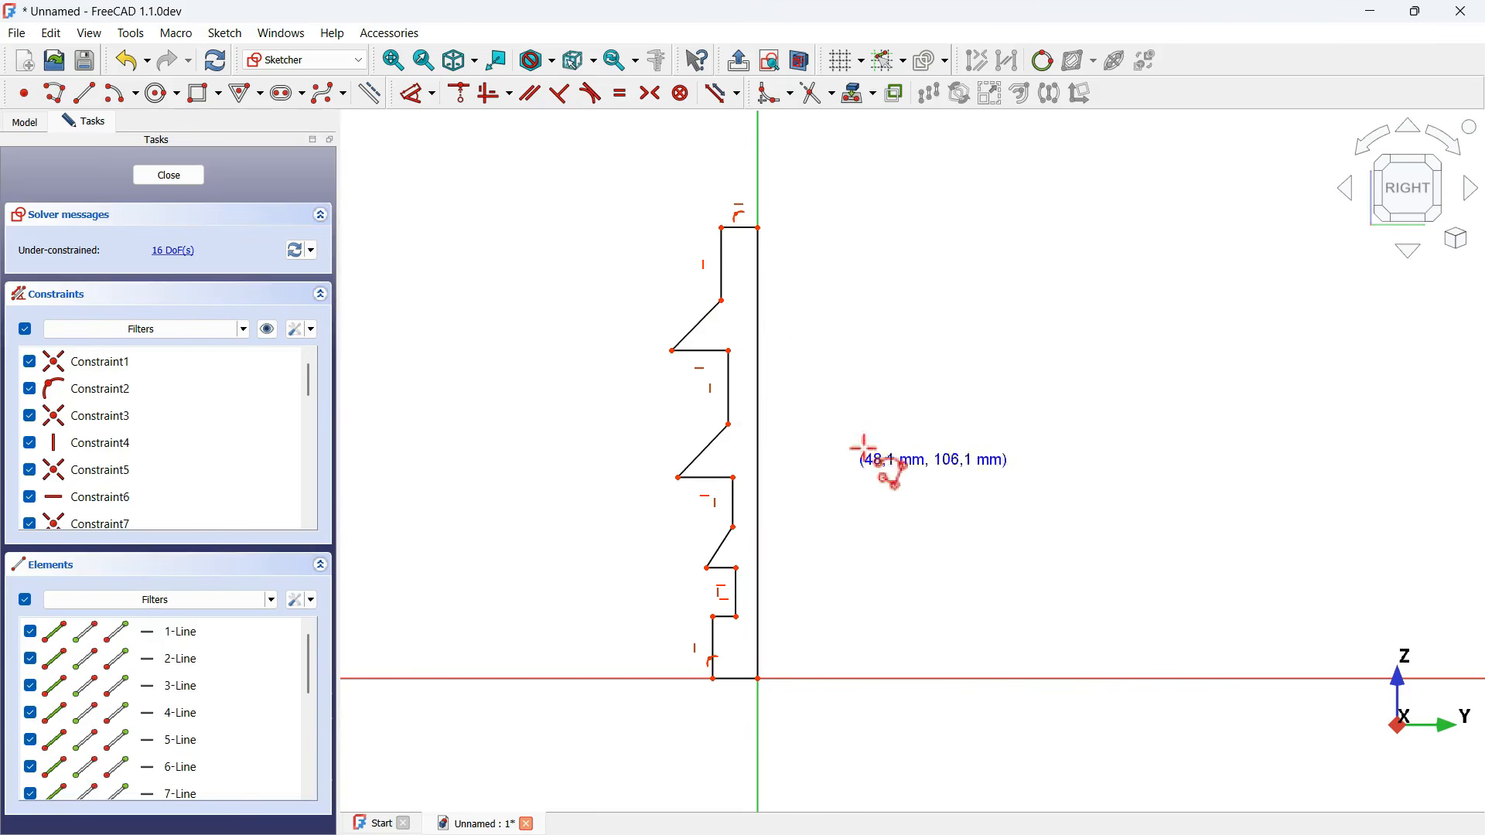
{"action": "scroll", "coordinate": [600, 454], "scroll_direction": "up", "scroll_amount": 1}
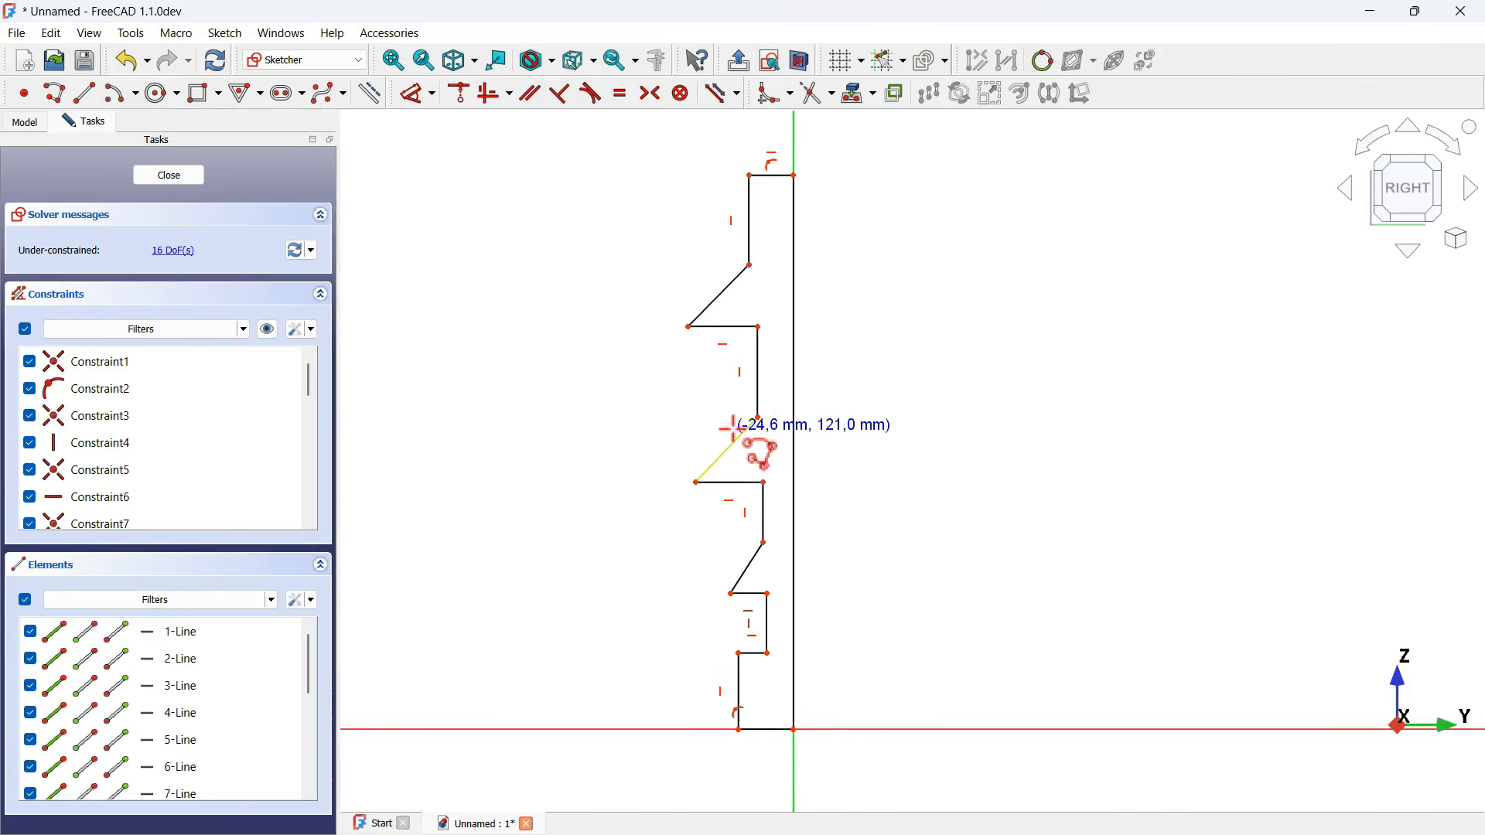
{"action": "key", "text": "Escape"}
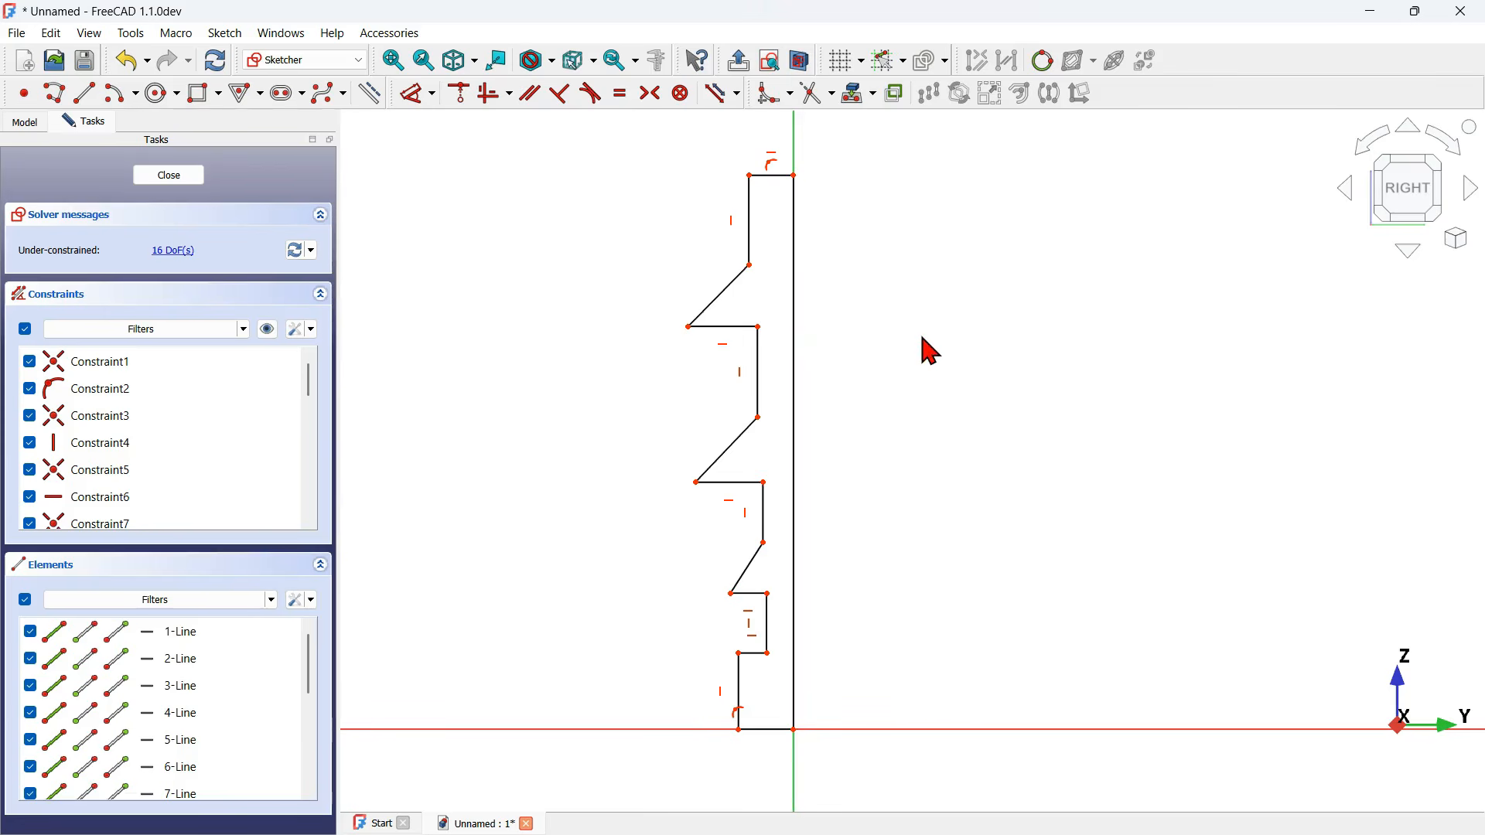
- Align the upper endpoints of the three barb slopes and the inner shoulder corner with a vertical constraint
{"action": "left_click", "coordinate": [751, 266]}
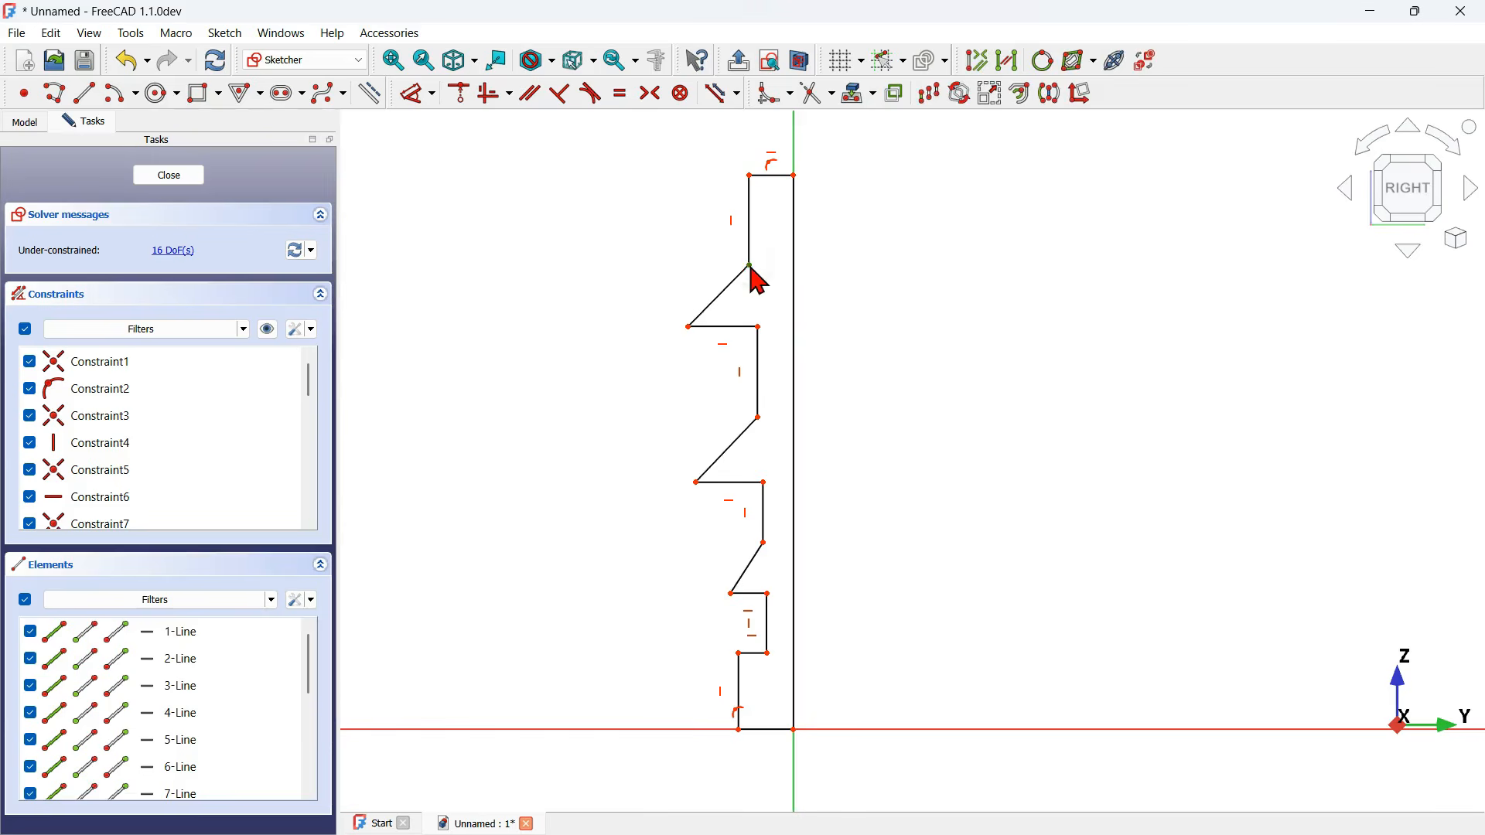
{"action": "left_click", "coordinate": [758, 418]}
{"action": "left_click", "coordinate": [764, 544]}
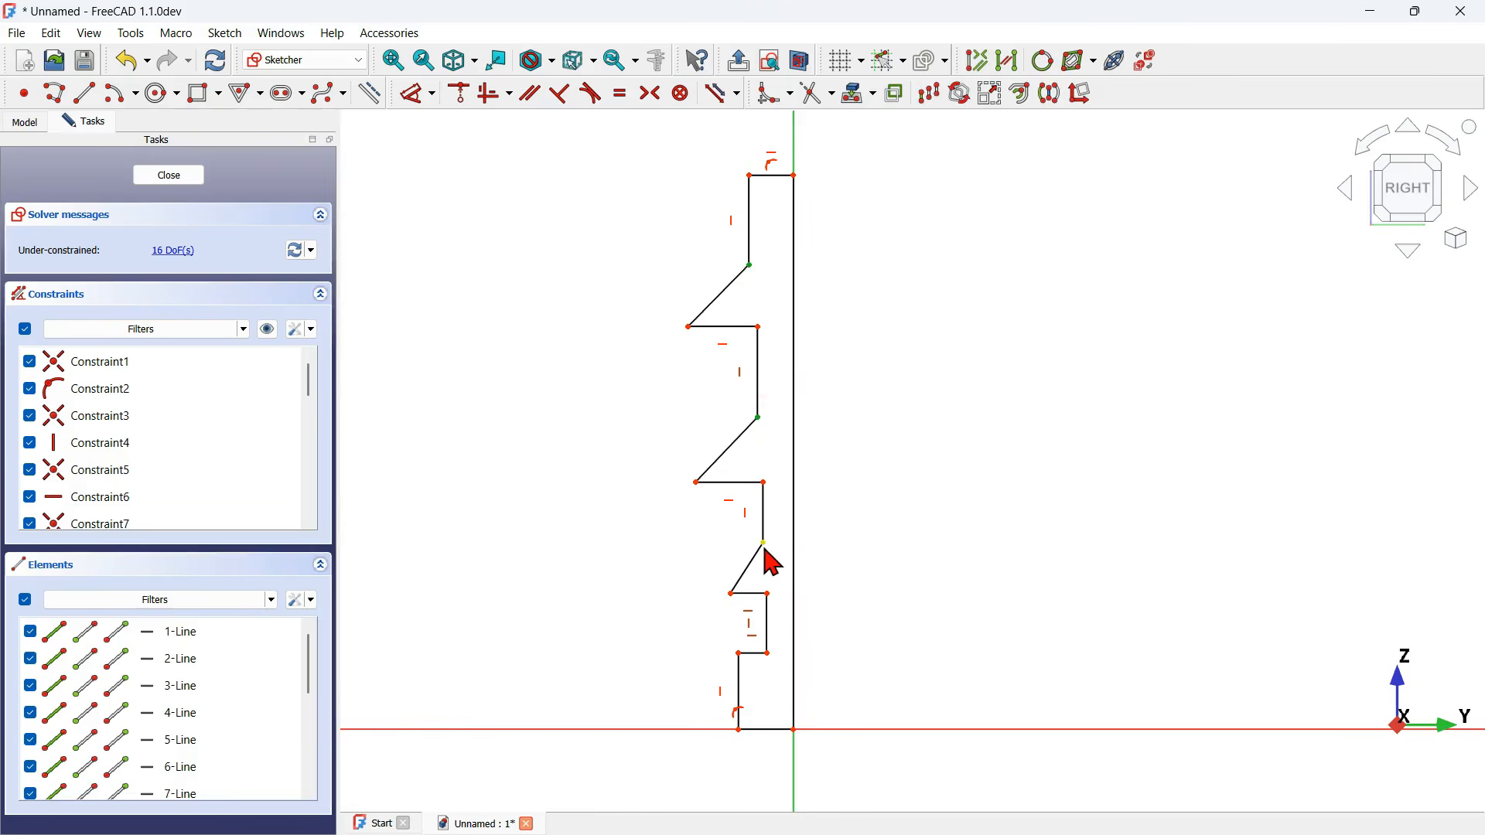
{"action": "left_click", "coordinate": [768, 656]}
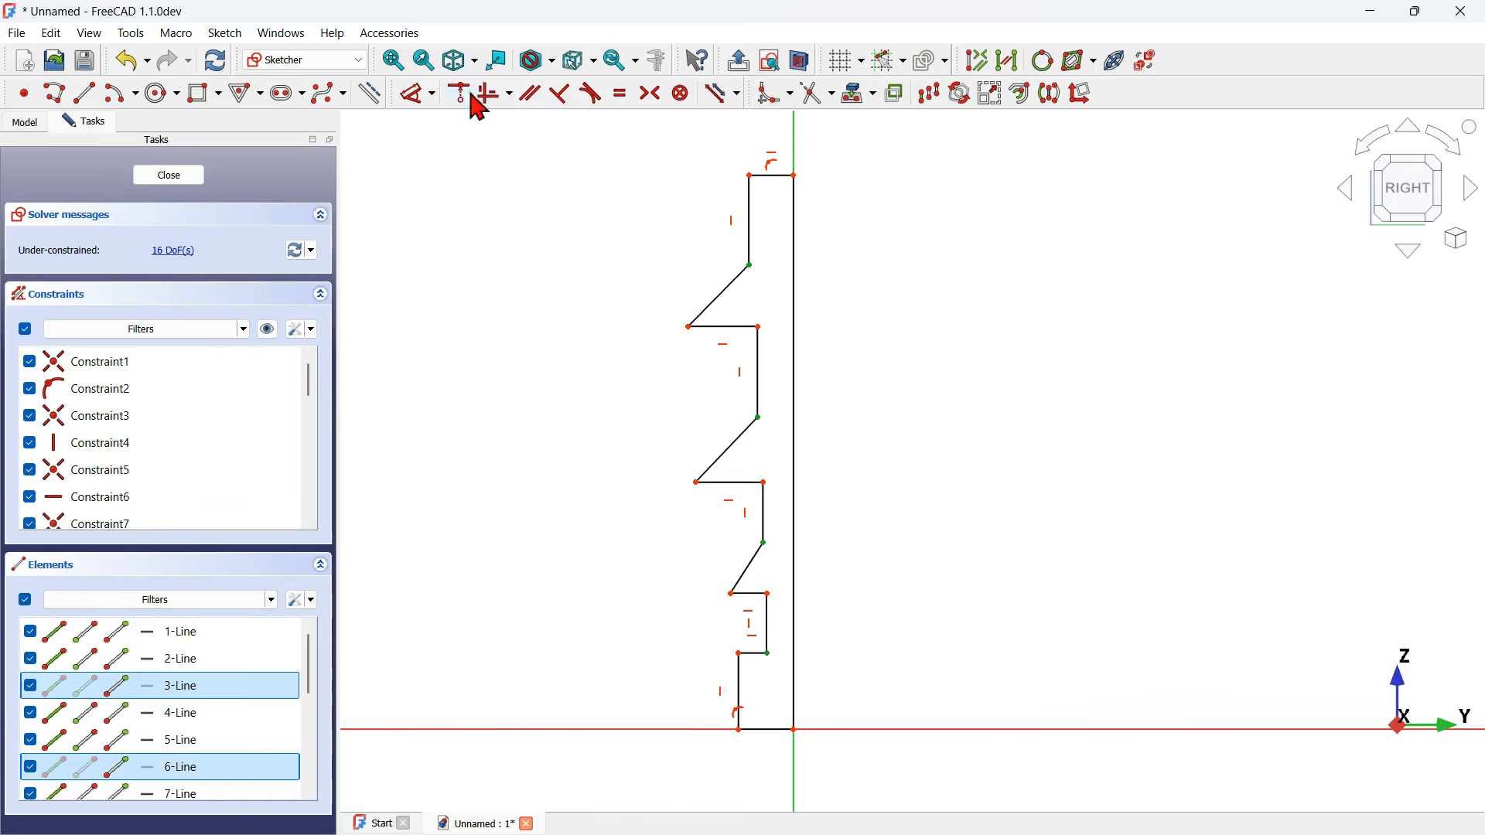
{"action": "left_click", "coordinate": [508, 96]}
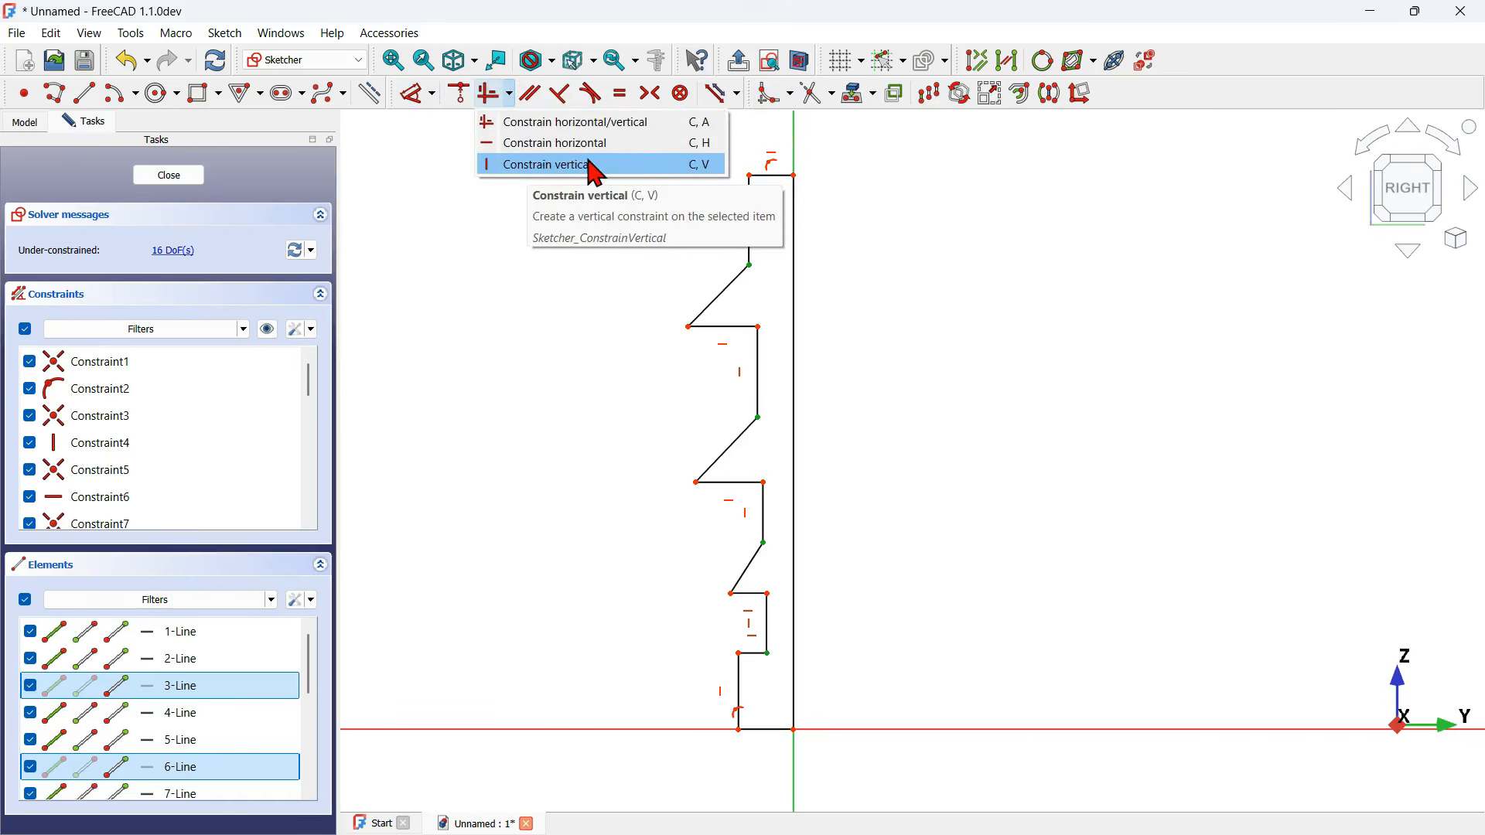
{"action": "left_click", "coordinate": [621, 165]}
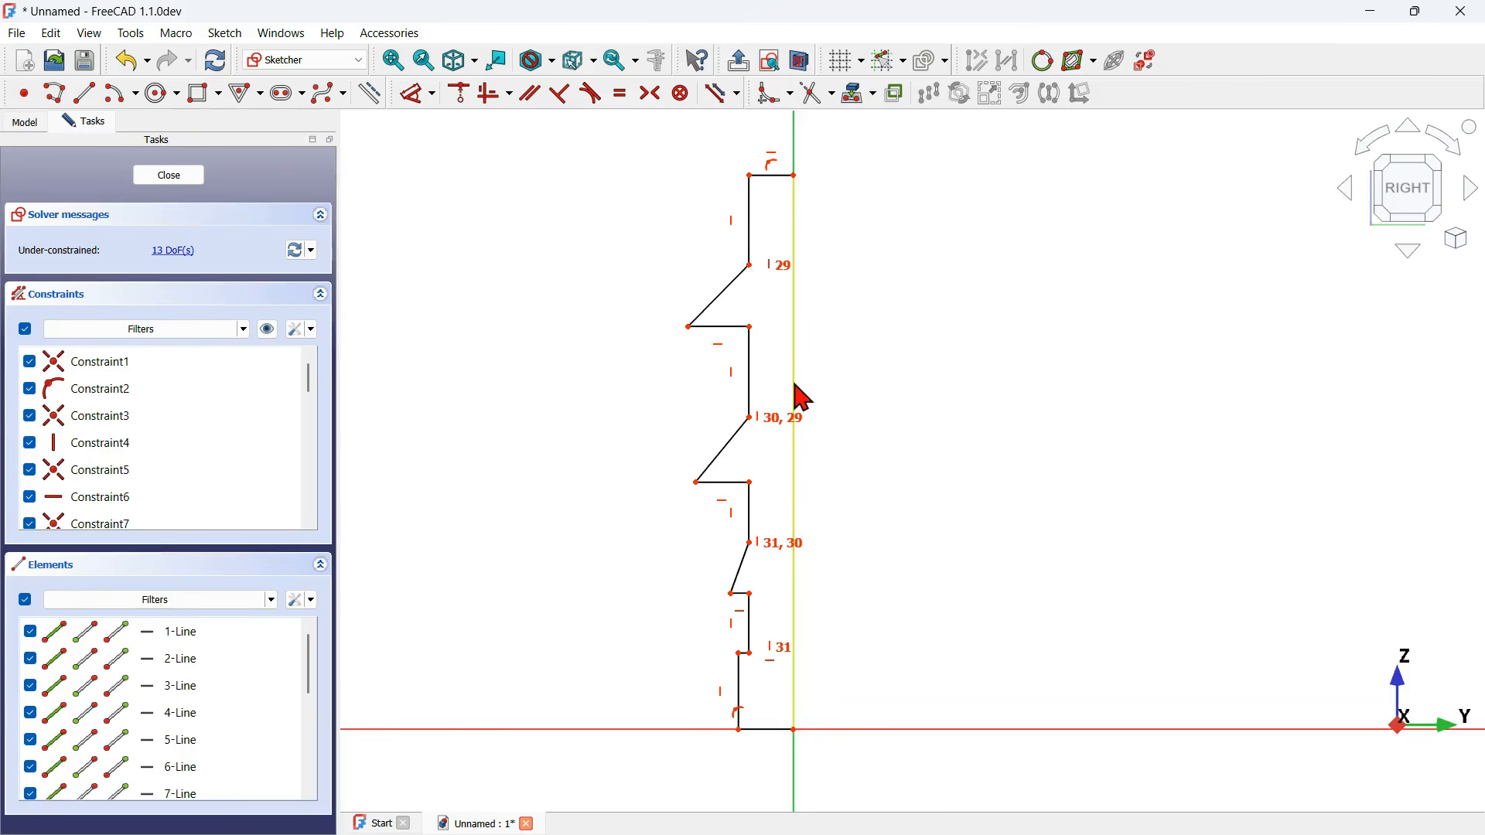
- Dimension the profile's base line along the horizontal axis to 25 mm
{"action": "left_click", "coordinate": [414, 93]}
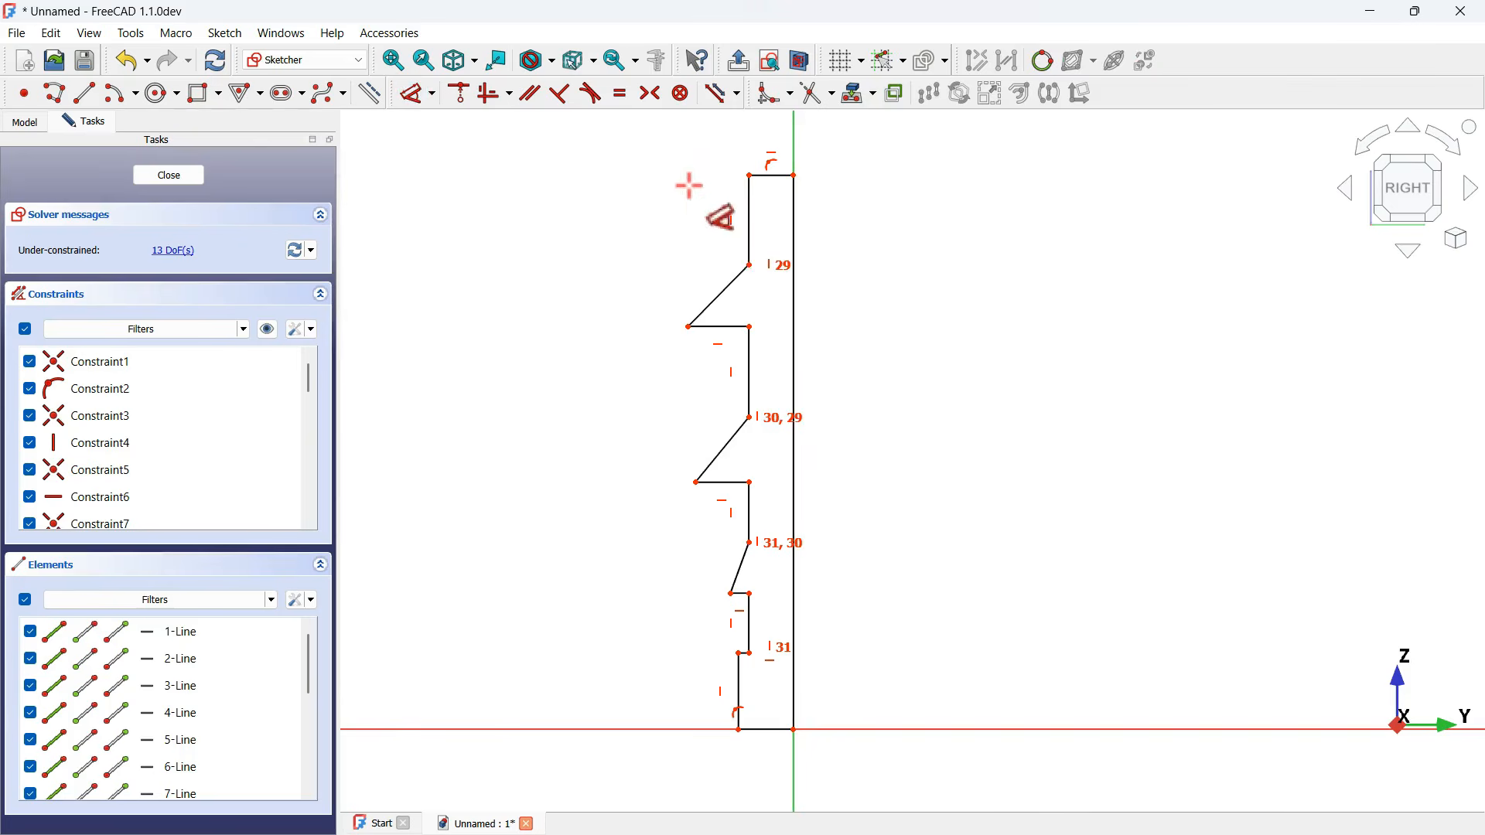
{"action": "scroll", "coordinate": [687, 186], "scroll_direction": "down", "scroll_amount": 2}
{"action": "scroll", "coordinate": [733, 446], "scroll_direction": "up", "scroll_amount": 1}
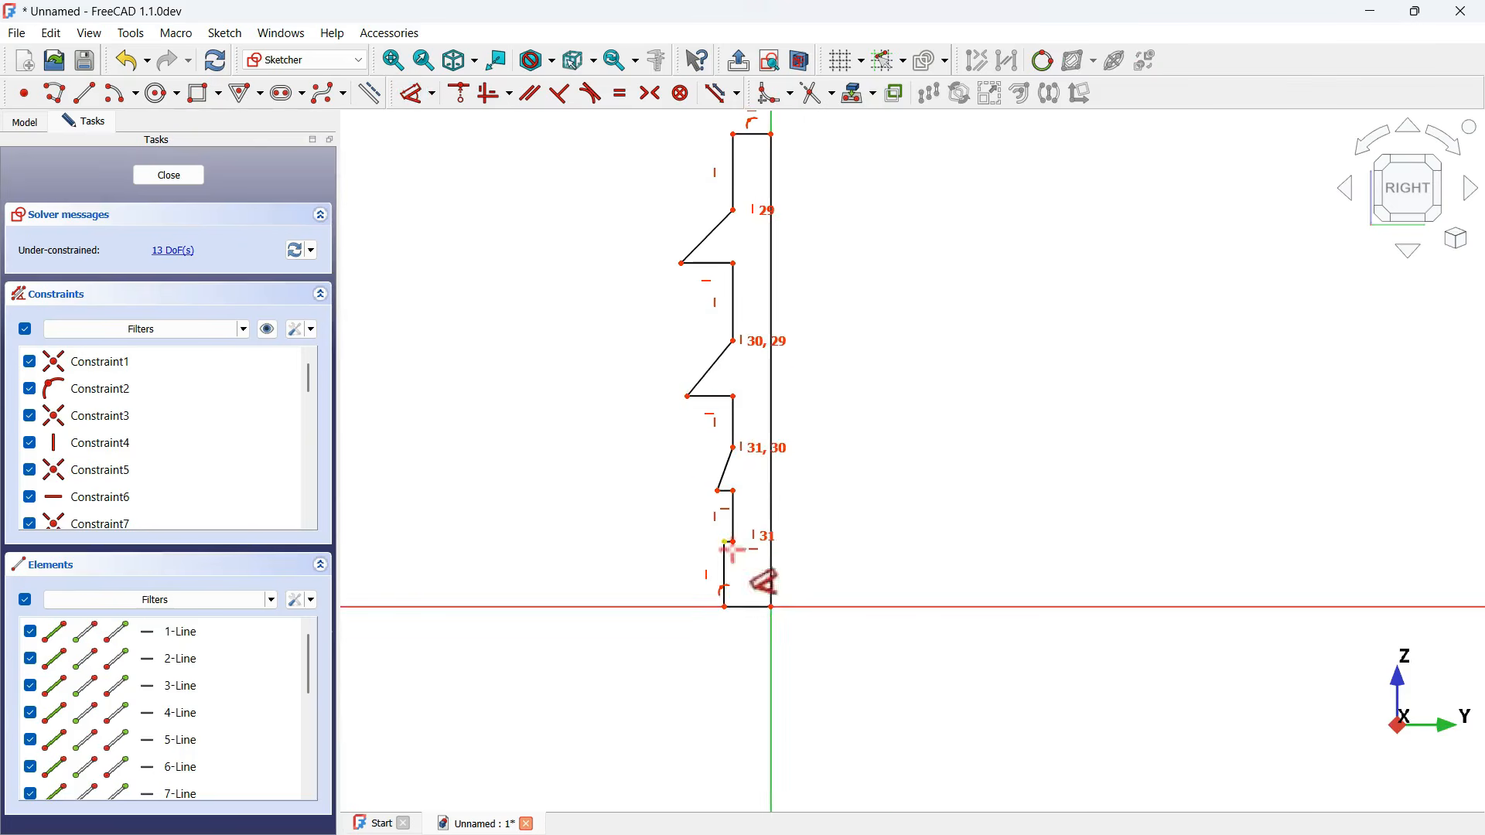
{"action": "left_click", "coordinate": [749, 606]}
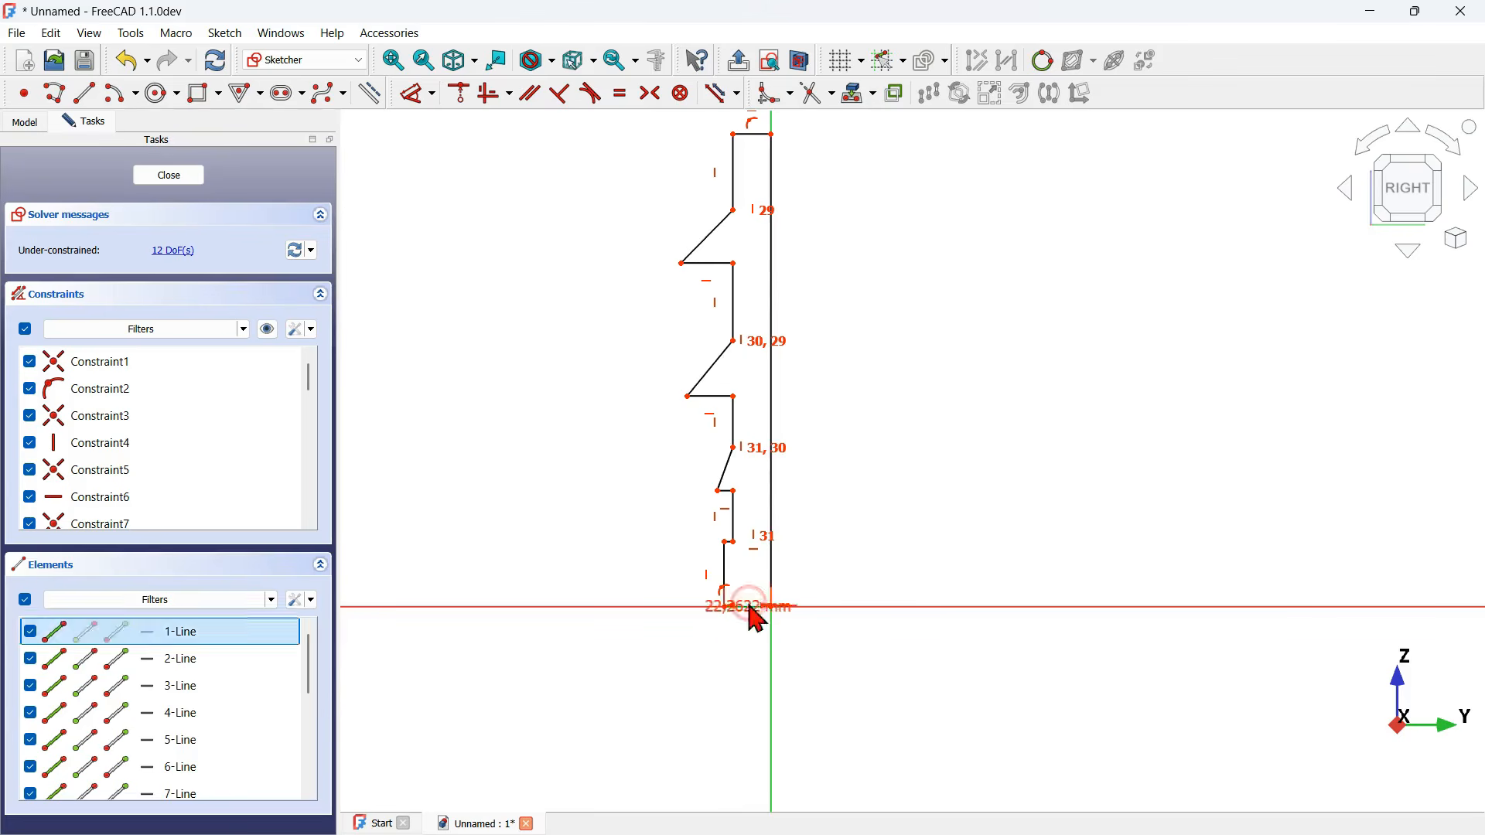
{"action": "left_click", "coordinate": [848, 688]}
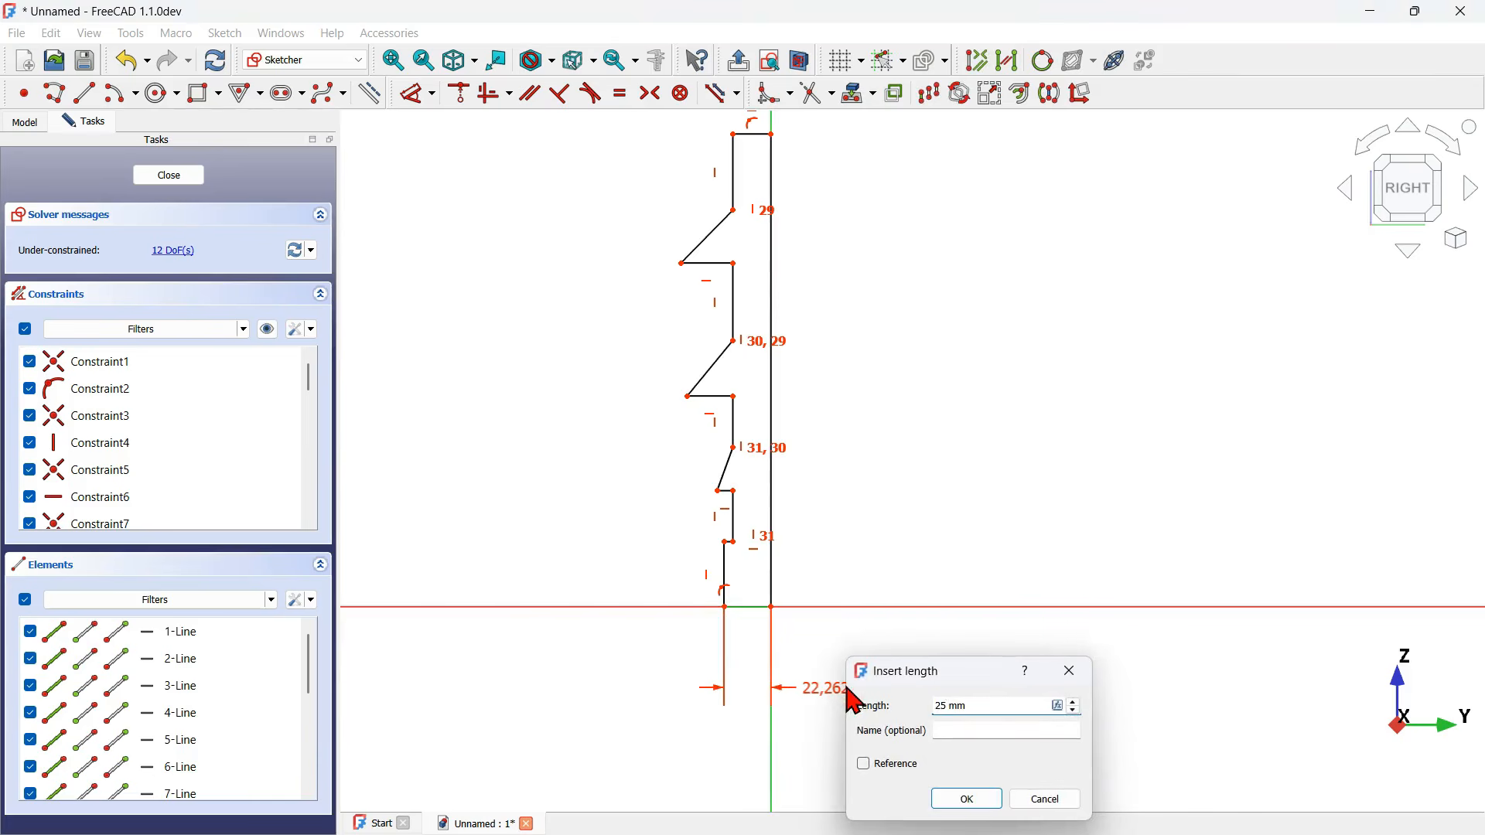
{"action": "key", "text": "Return"}
- Dimension the outer vertical line rising from the profile's base to 50 mm
{"action": "scroll", "coordinate": [765, 611], "scroll_direction": "up", "scroll_amount": 1}
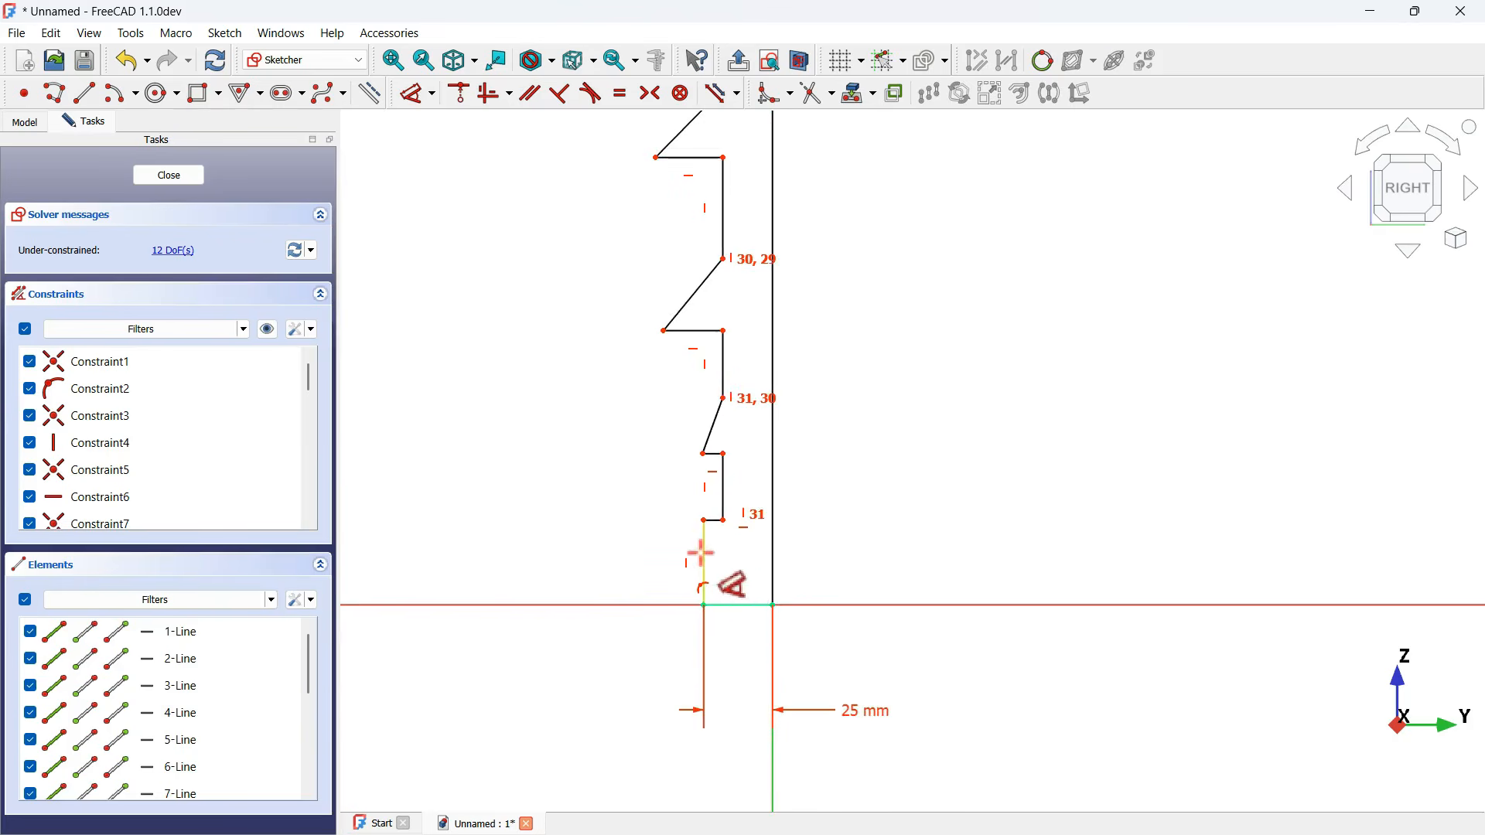
{"action": "left_click", "coordinate": [704, 560]}
{"action": "left_click", "coordinate": [524, 404]}
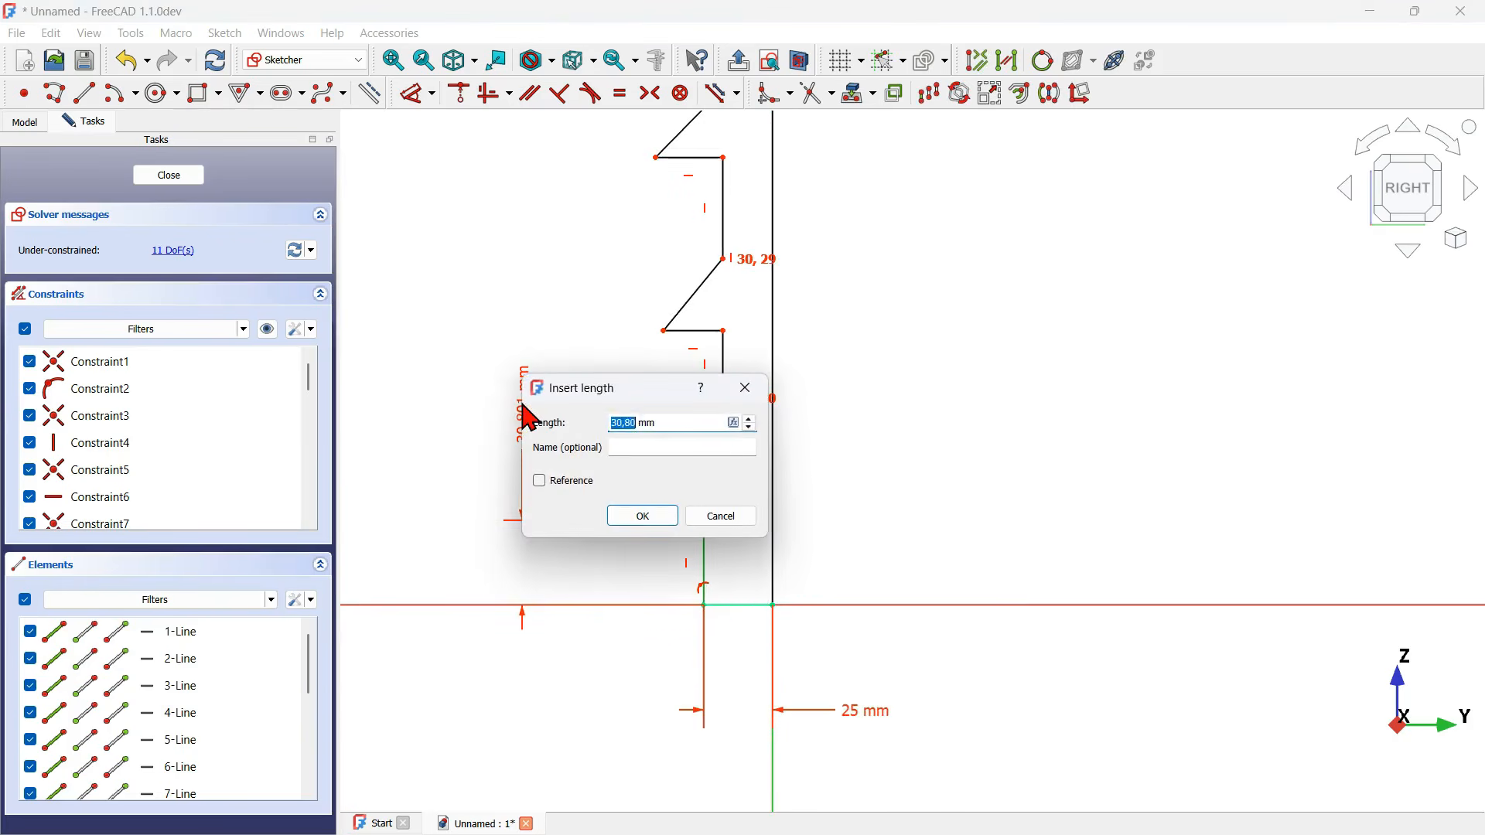
{"action": "key", "text": "Return"}
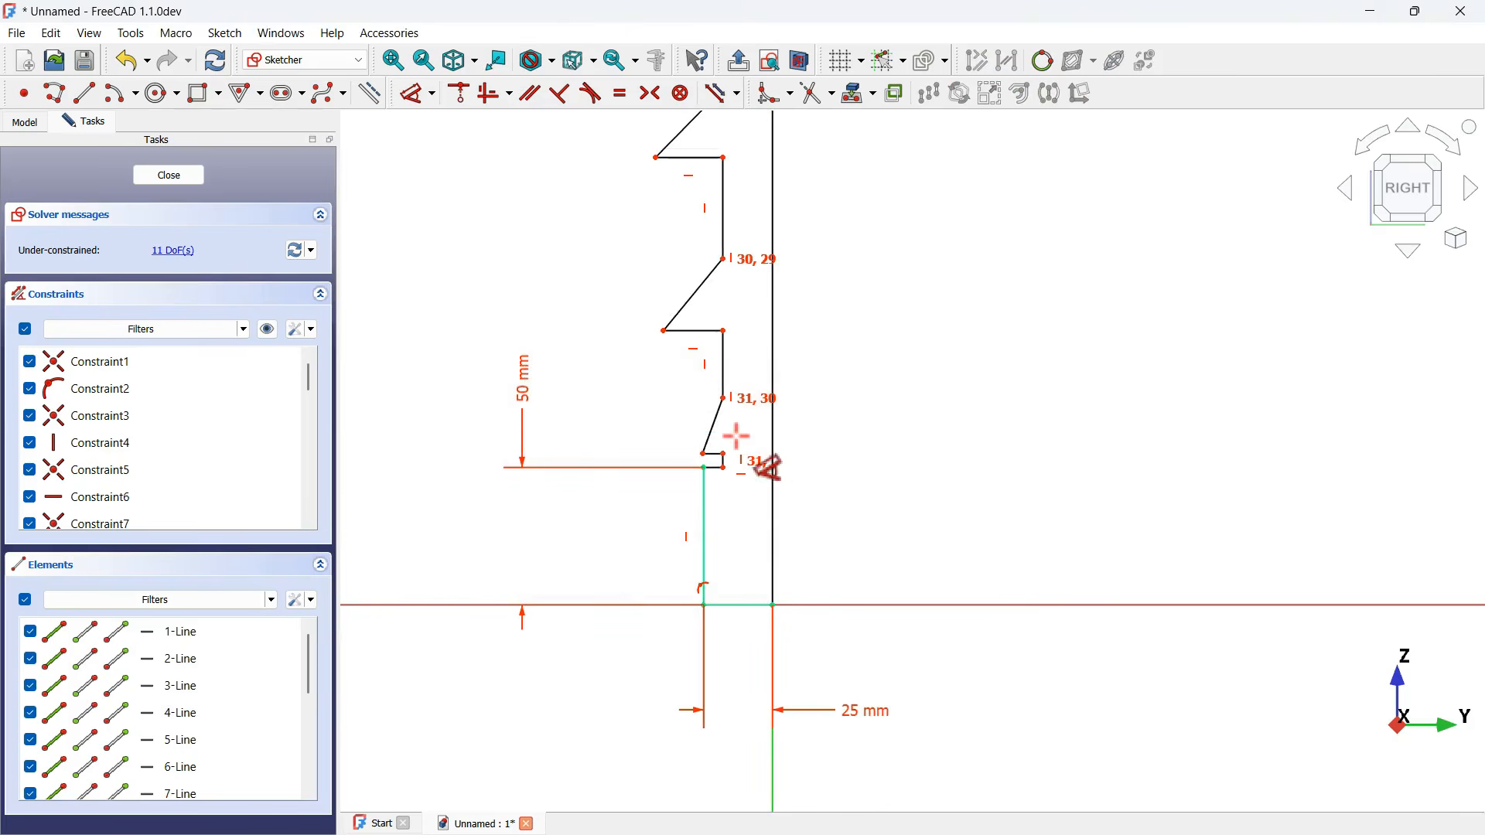
- Set the angle between the lowest barb's slope and the profile's vertical axis line to 30°
{"action": "scroll", "coordinate": [736, 435], "scroll_direction": "up", "scroll_amount": 3}
{"action": "left_click", "coordinate": [697, 405]}
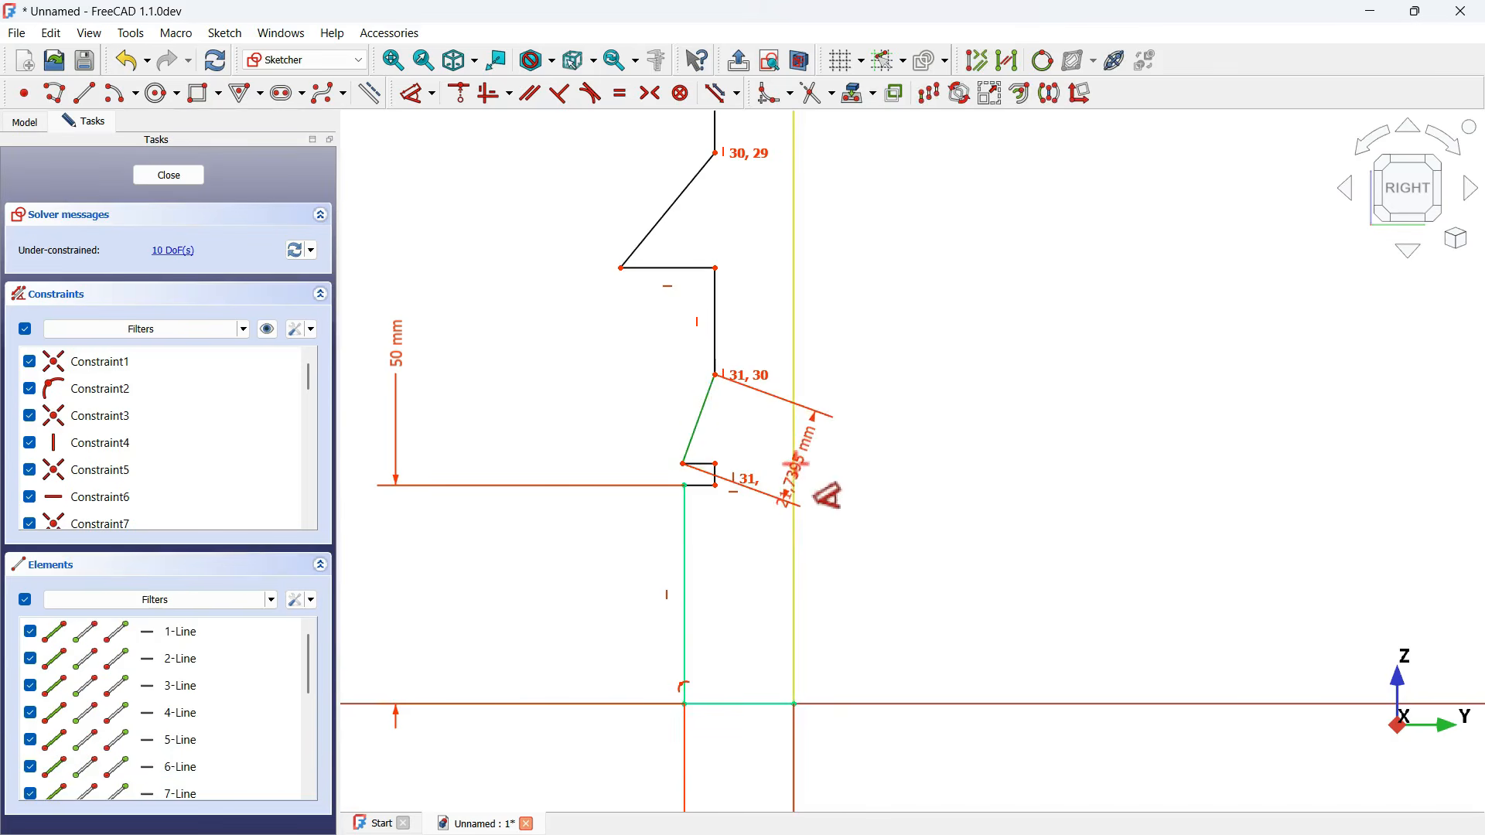
{"action": "left_click", "coordinate": [796, 465]}
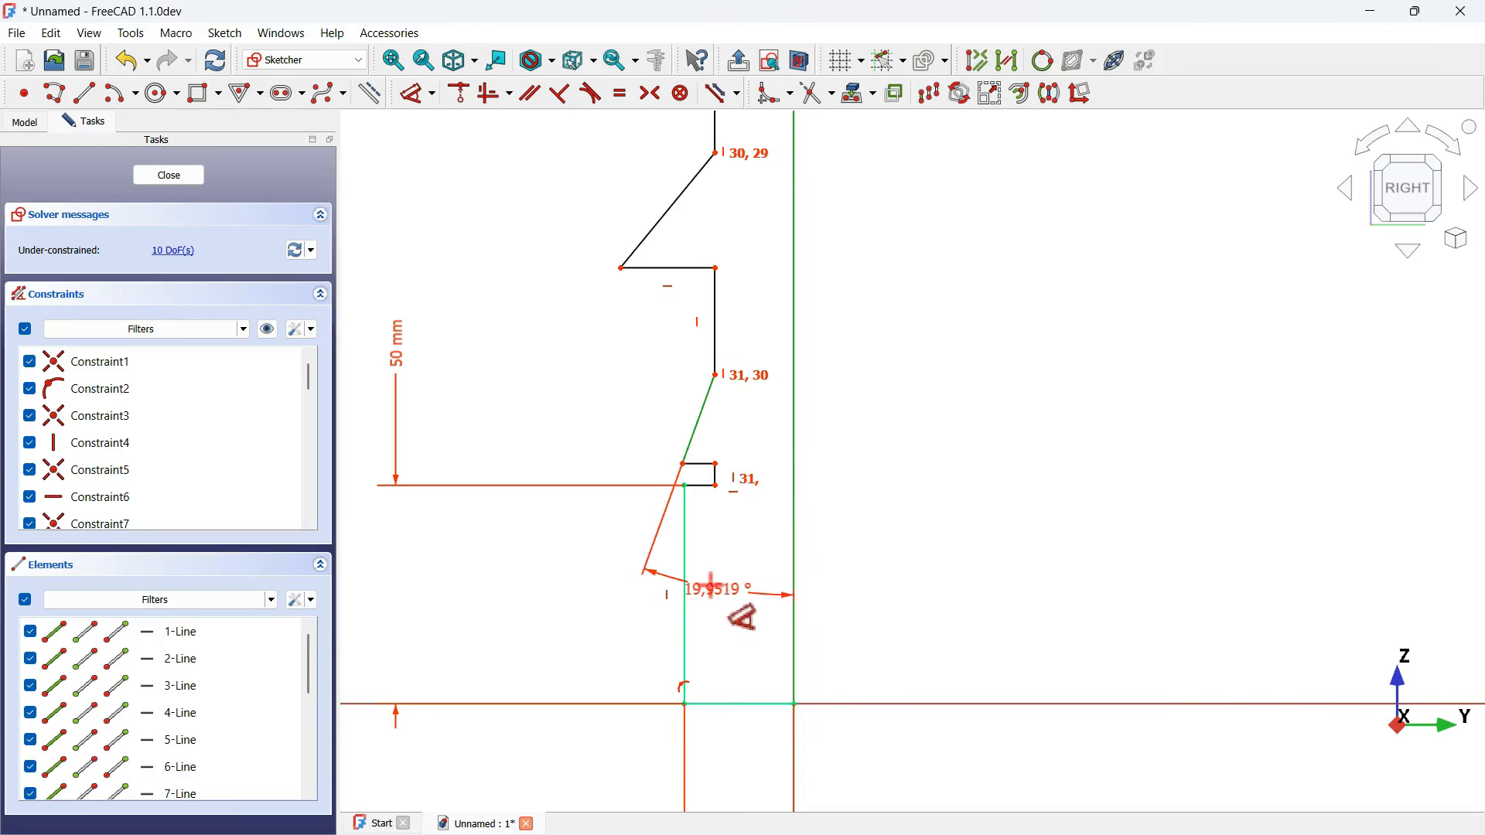
{"action": "left_click", "coordinate": [719, 602]}
{"action": "type", "text": "30"}
{"action": "key", "text": "Return"}
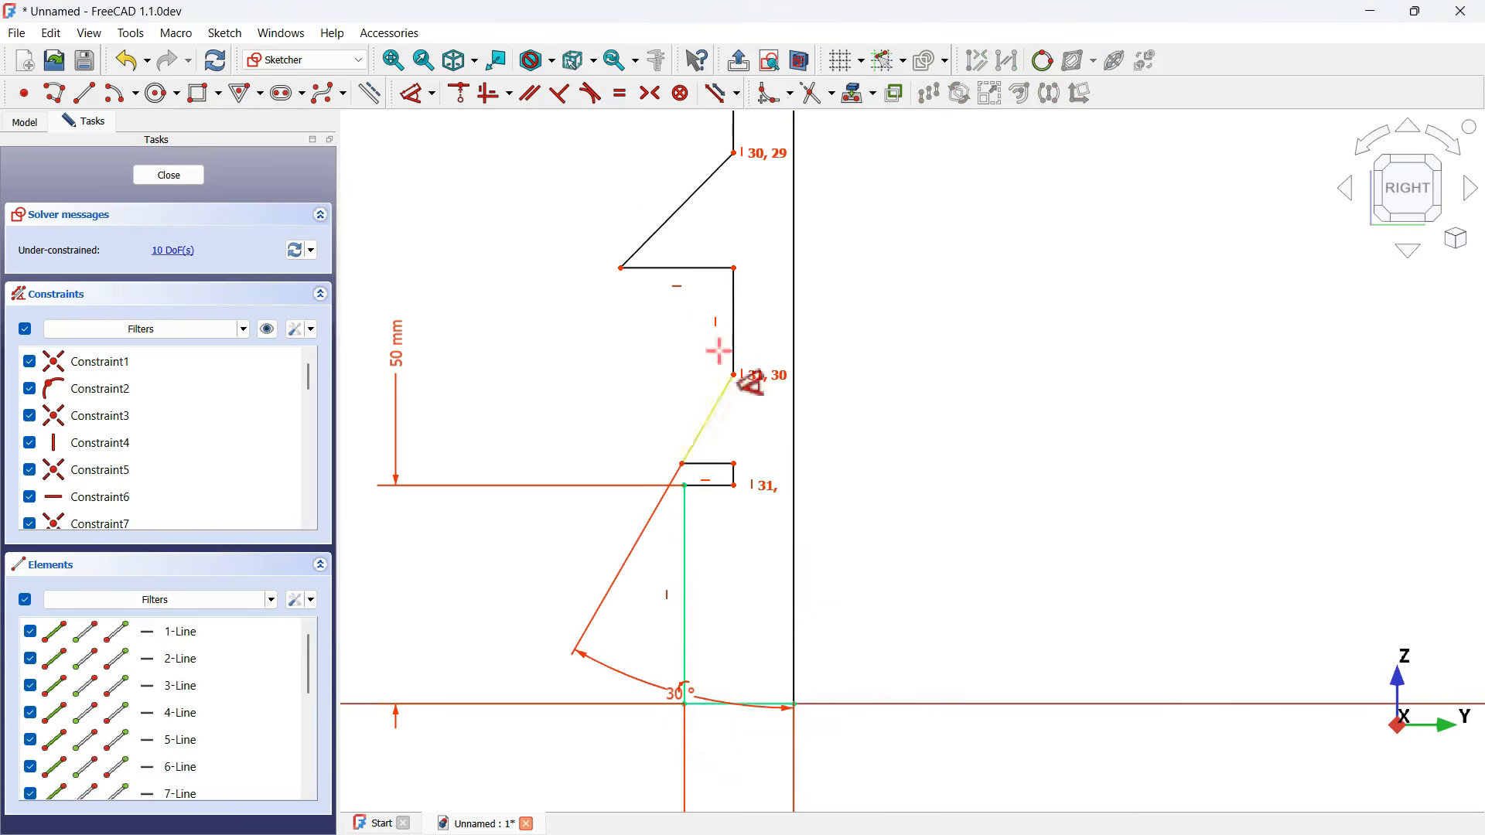
- Set the angle between the middle barb's slope and the profile's vertical axis line to 30°
{"action": "left_click", "coordinate": [674, 215]}
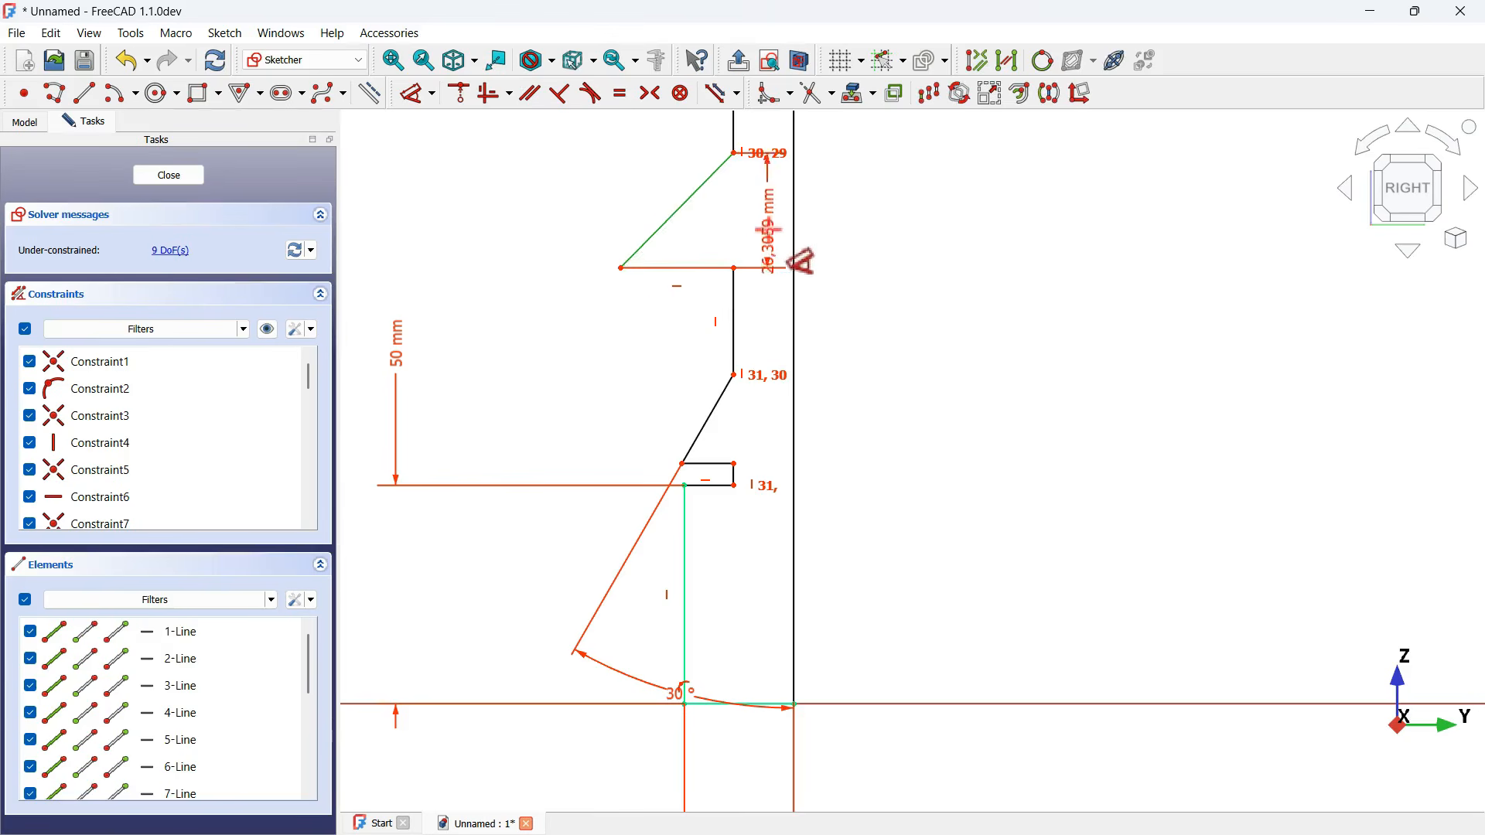
{"action": "left_click", "coordinate": [793, 234]}
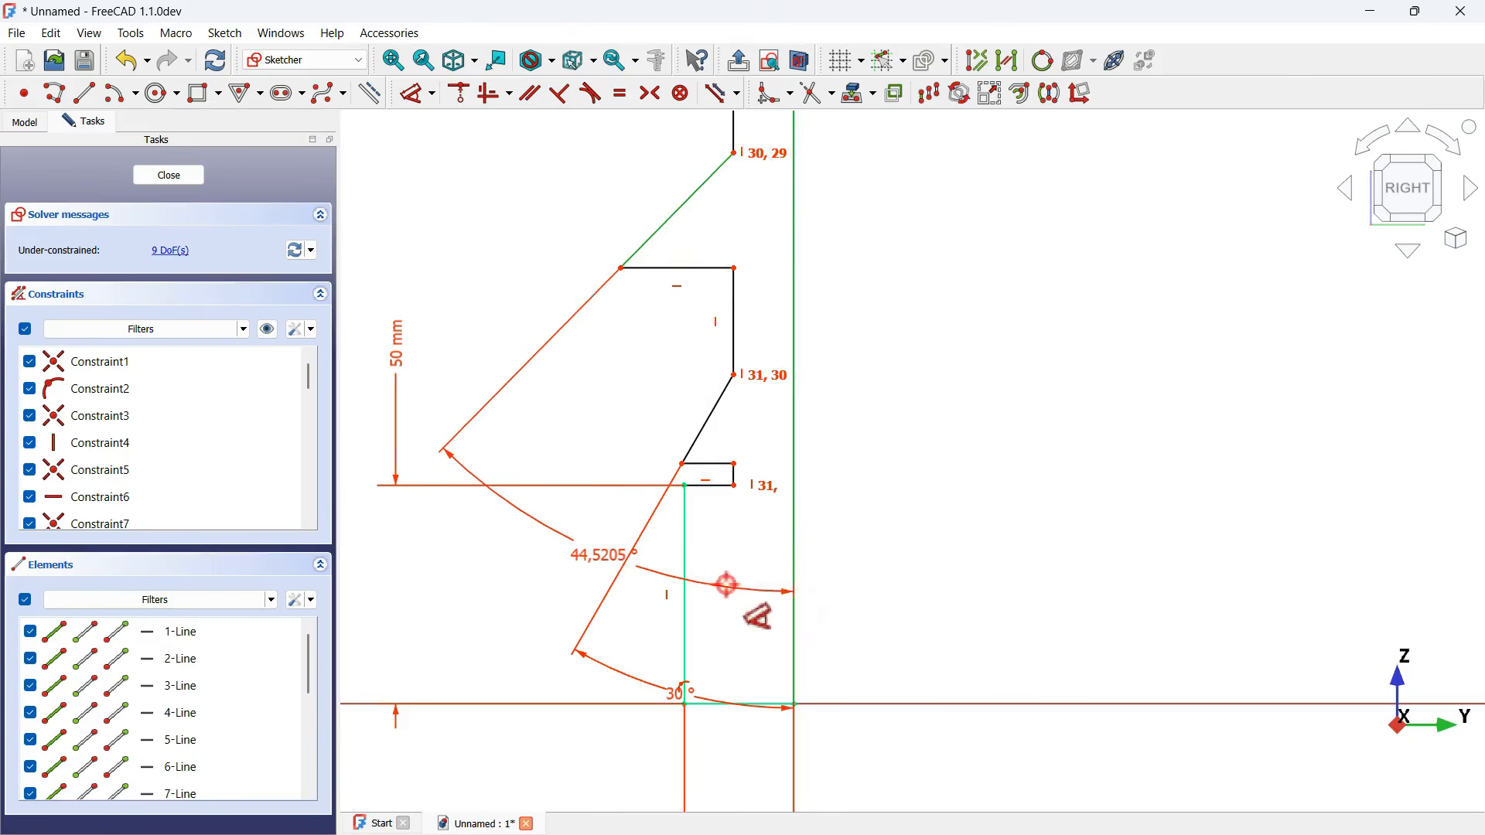
{"action": "left_click", "coordinate": [725, 586]}
{"action": "key", "text": "Return"}
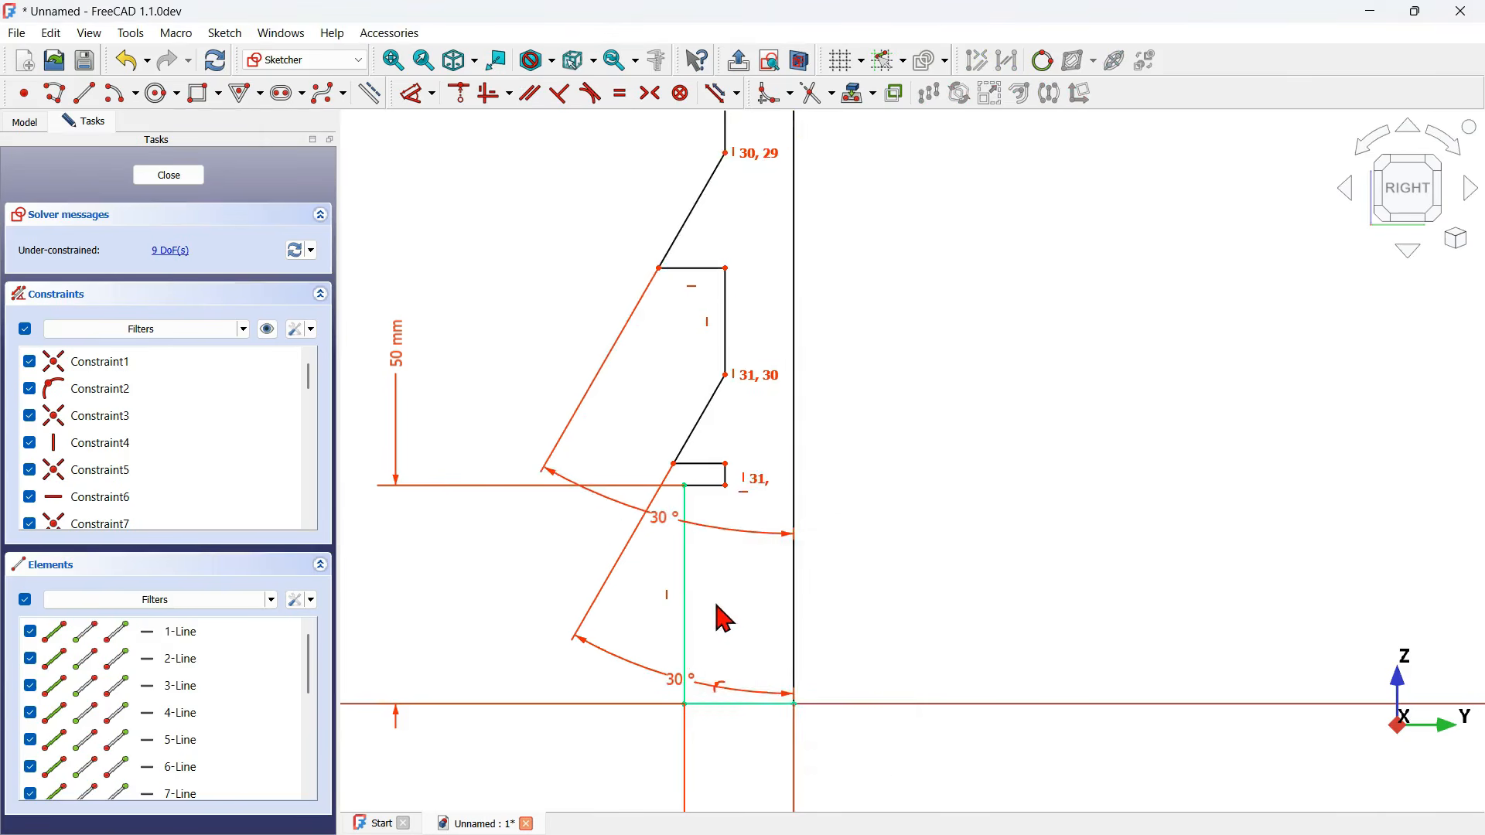
- Set the angle between the uppermost barb's slope and the profile's vertical axis line to 30°
{"action": "scroll", "coordinate": [725, 619], "scroll_direction": "down", "scroll_amount": 2}
{"action": "left_click", "coordinate": [690, 165]}
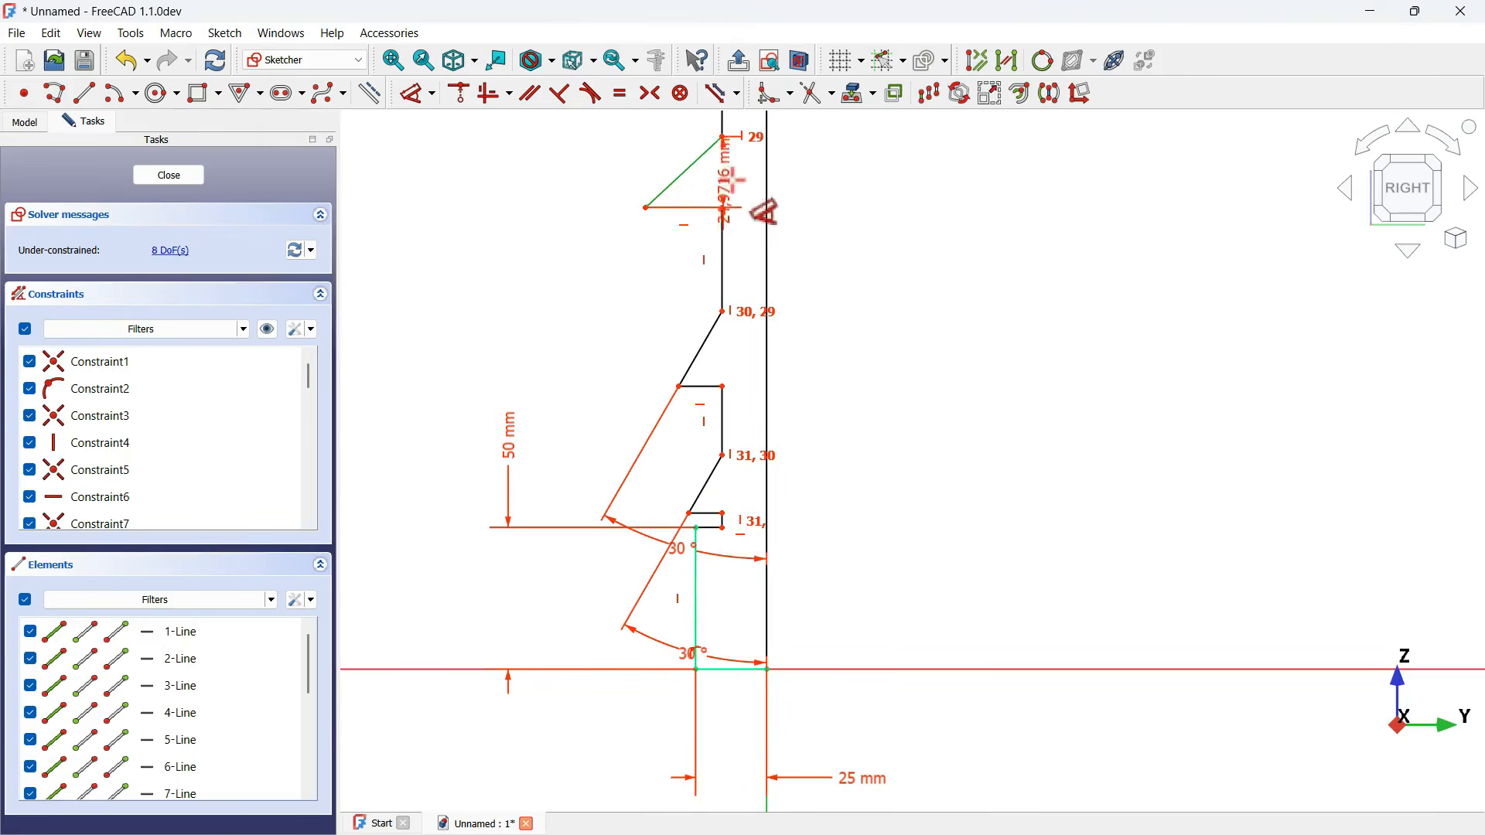
{"action": "left_click", "coordinate": [766, 194]}
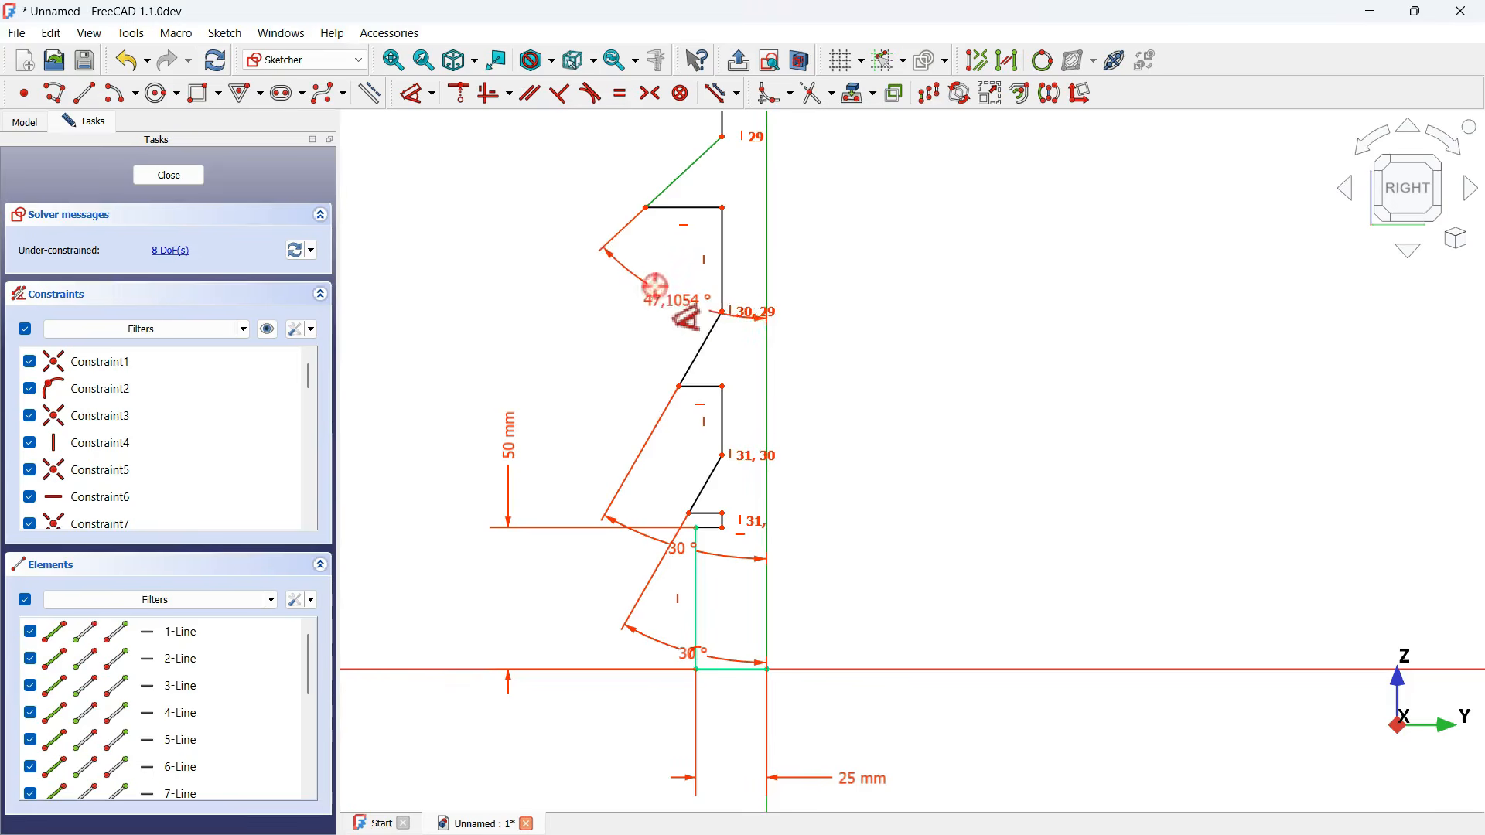
{"action": "left_click", "coordinate": [655, 286]}
{"action": "type", "text": "30"}
{"action": "key", "text": "Return"}
{"action": "scroll", "coordinate": [655, 495], "scroll_direction": "down", "scroll_amount": 1}
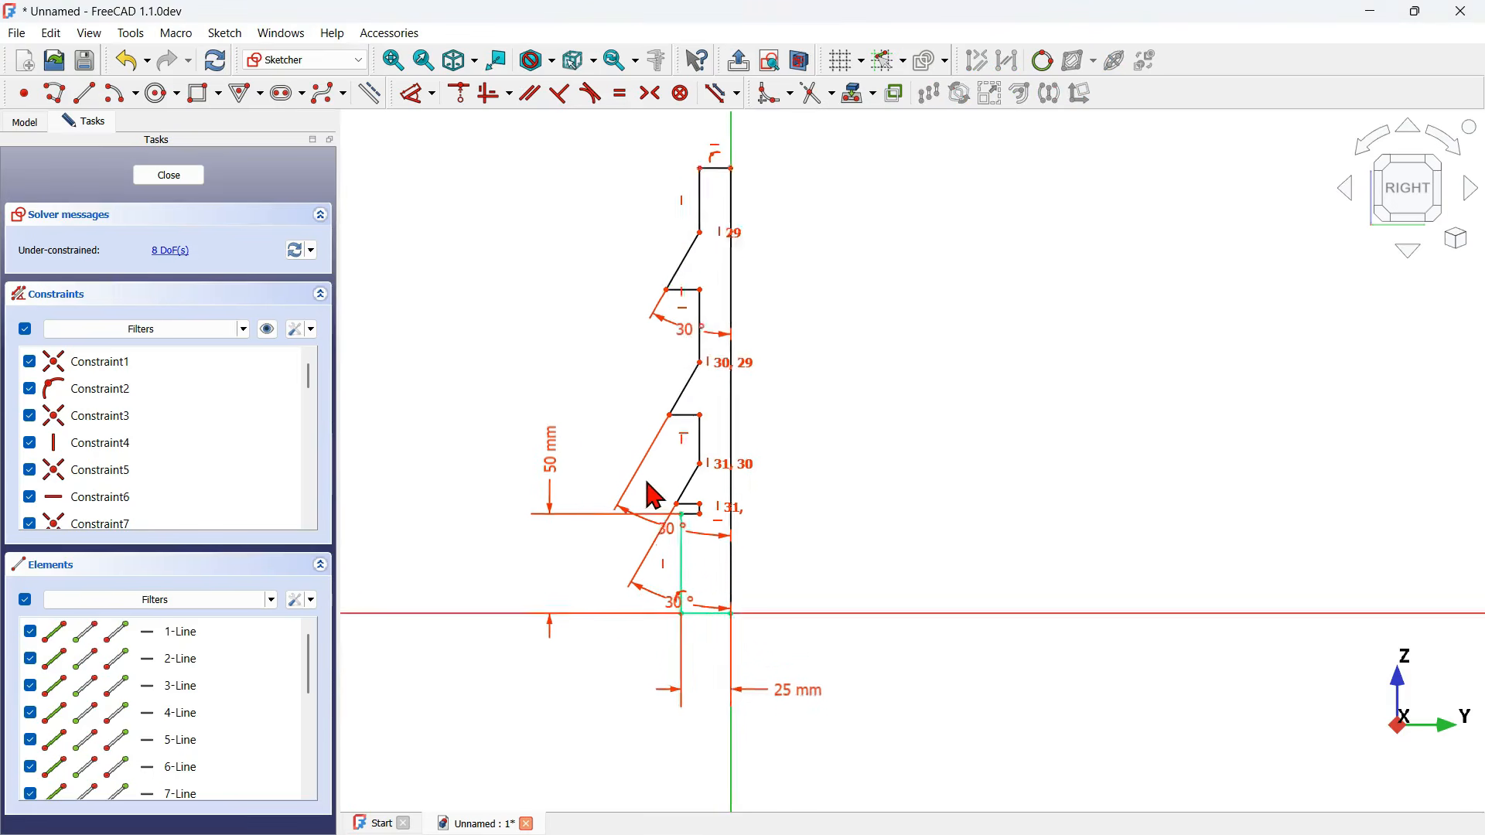
- Hide the existing sketch constraints and dimension the vertical end section above the uppermost barb to 5 mm
{"action": "scroll", "coordinate": [659, 360], "scroll_direction": "up", "scroll_amount": 2}
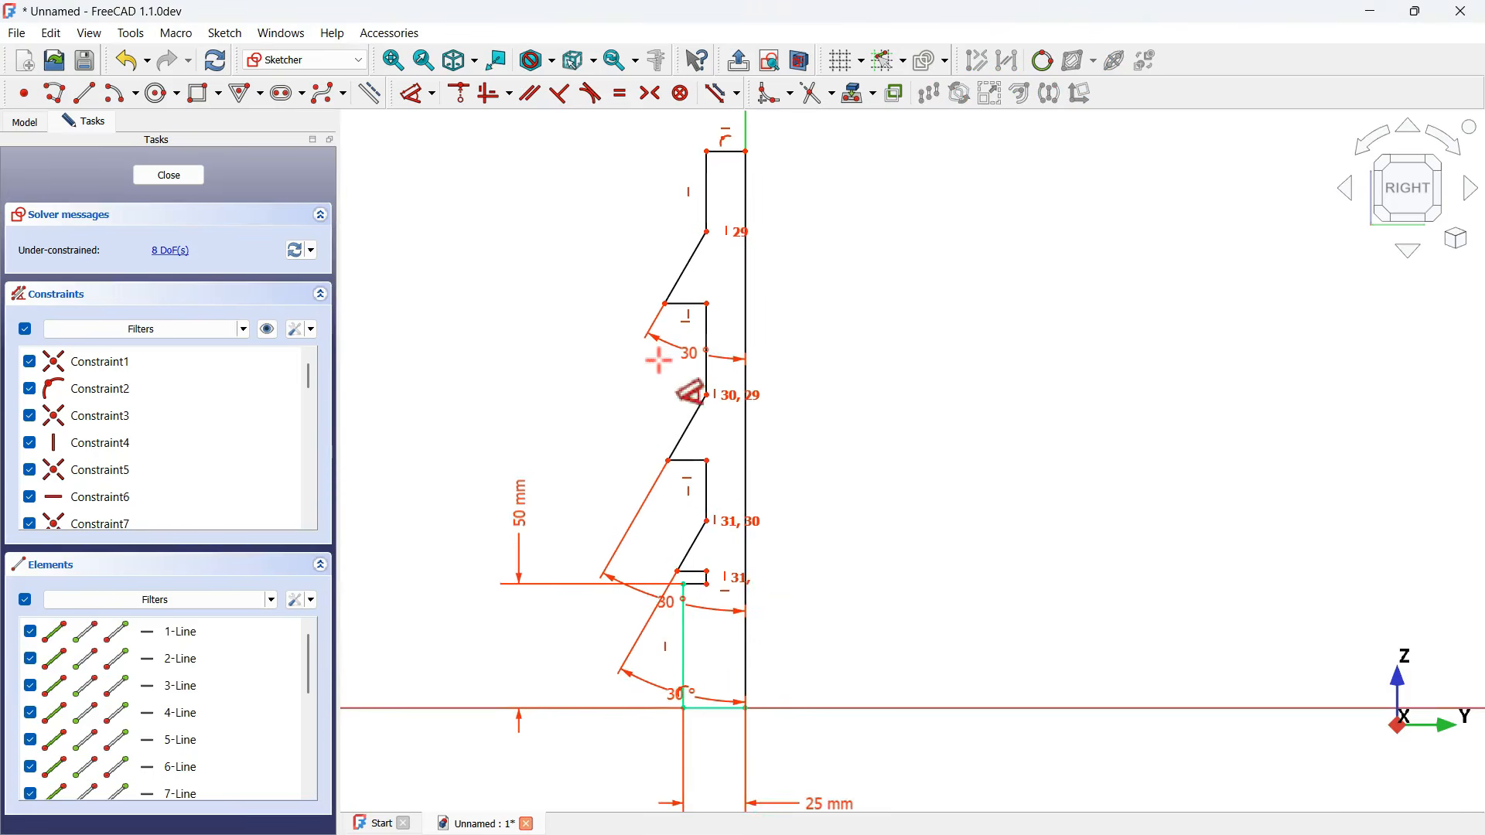
{"action": "left_click", "coordinate": [269, 331]}
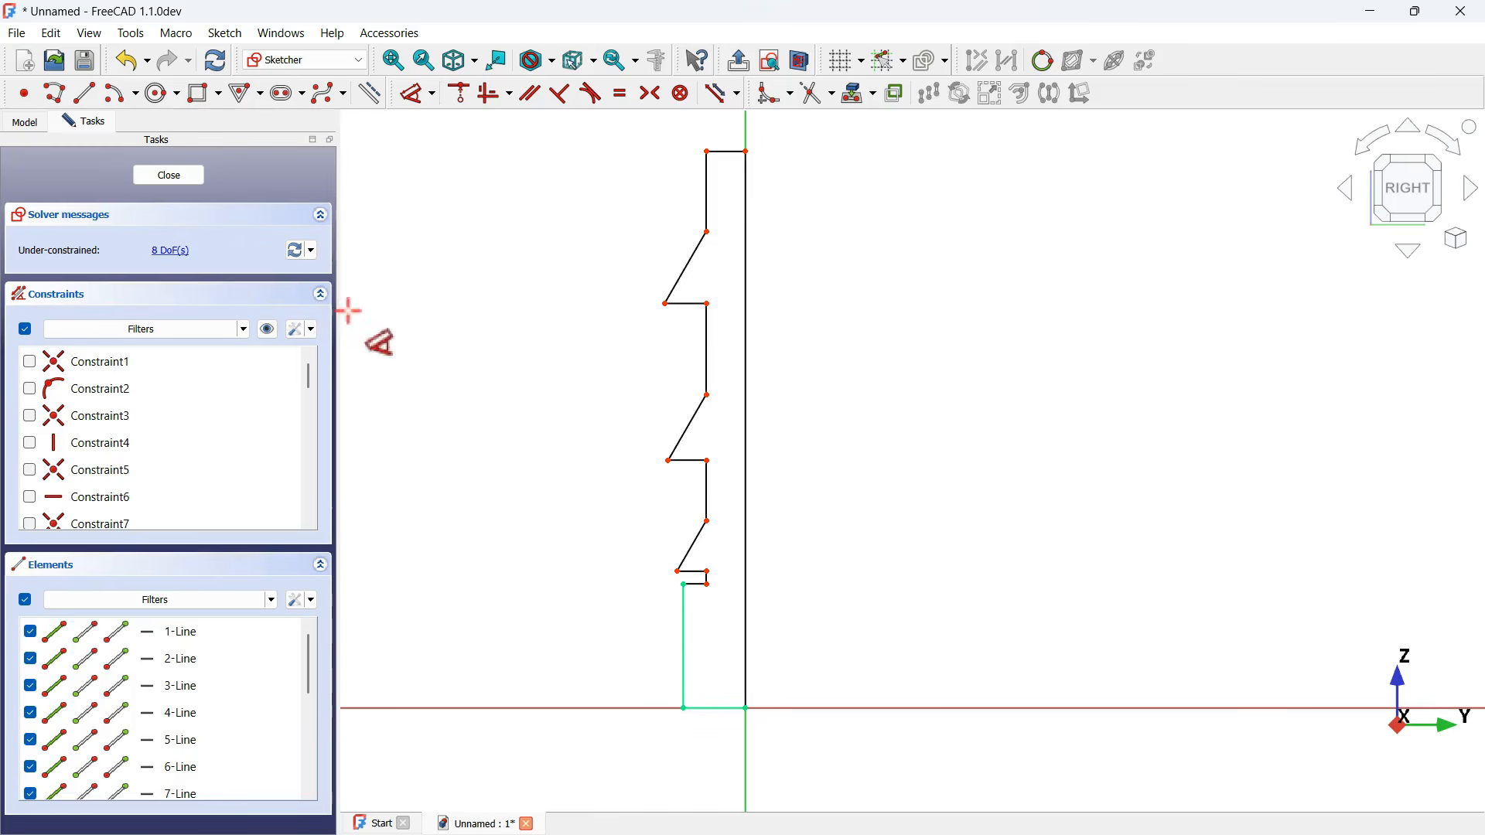
{"action": "left_click", "coordinate": [709, 184]}
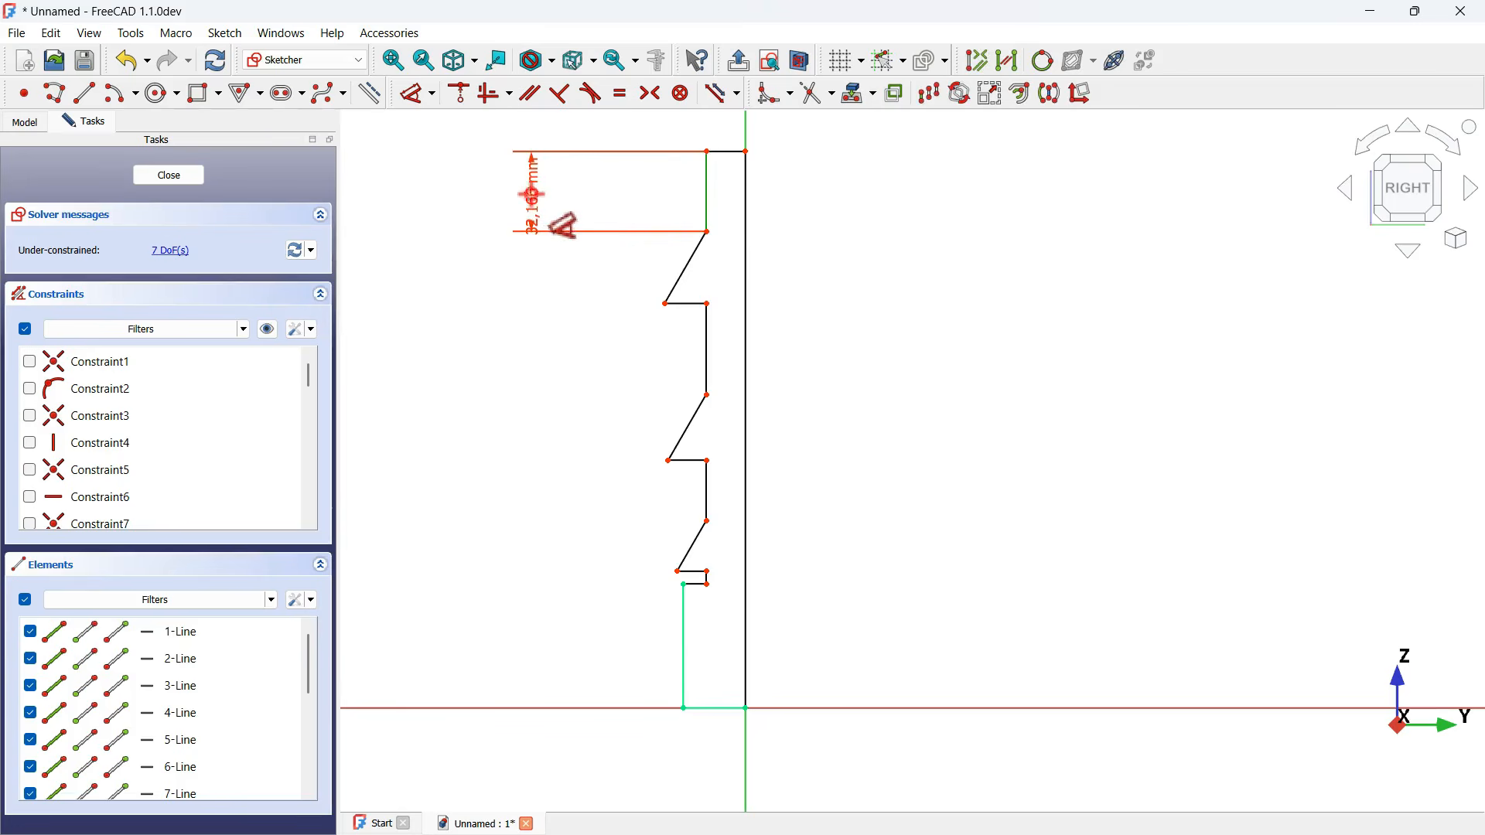
{"action": "left_click", "coordinate": [531, 194]}
{"action": "type", "text": "5"}
{"action": "key", "text": "Return"}
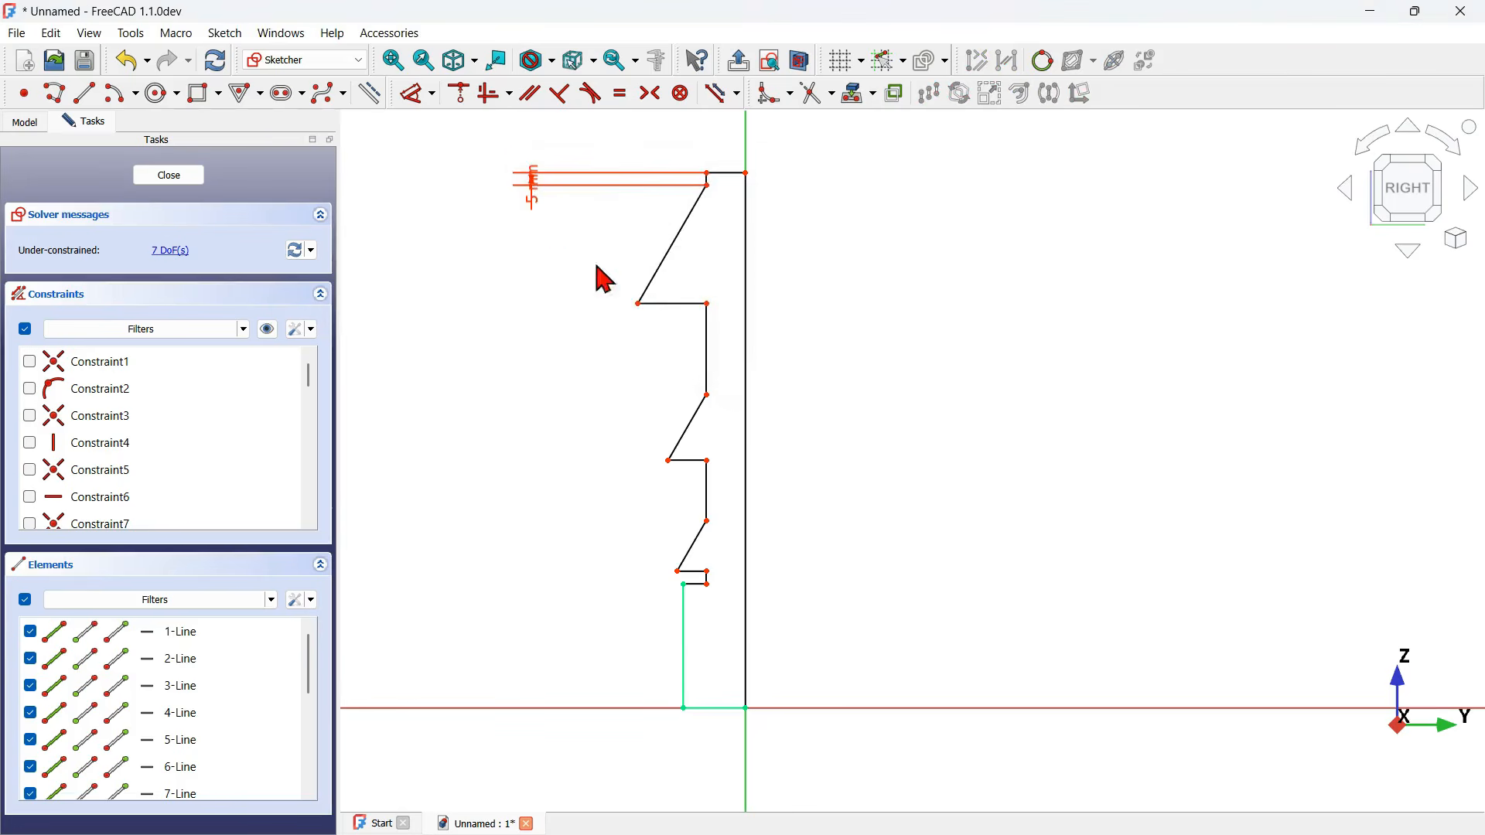
- Dimension the vertical line between the uppermost and middle barbs to 5 mm
{"action": "left_click", "coordinate": [709, 360]}
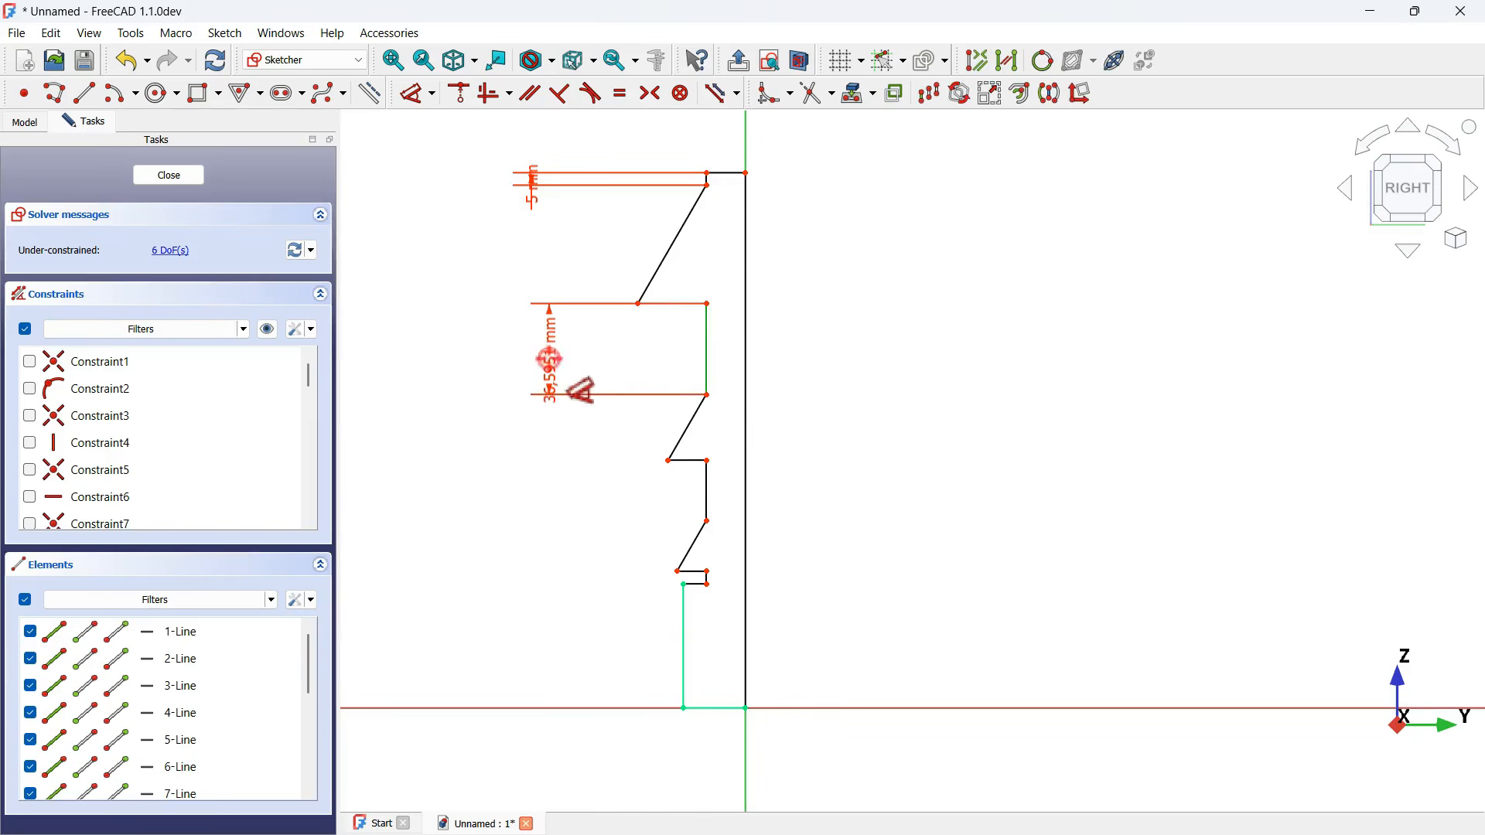
{"action": "left_click", "coordinate": [549, 360]}
{"action": "type", "text": "5"}
{"action": "key", "text": "Return"}
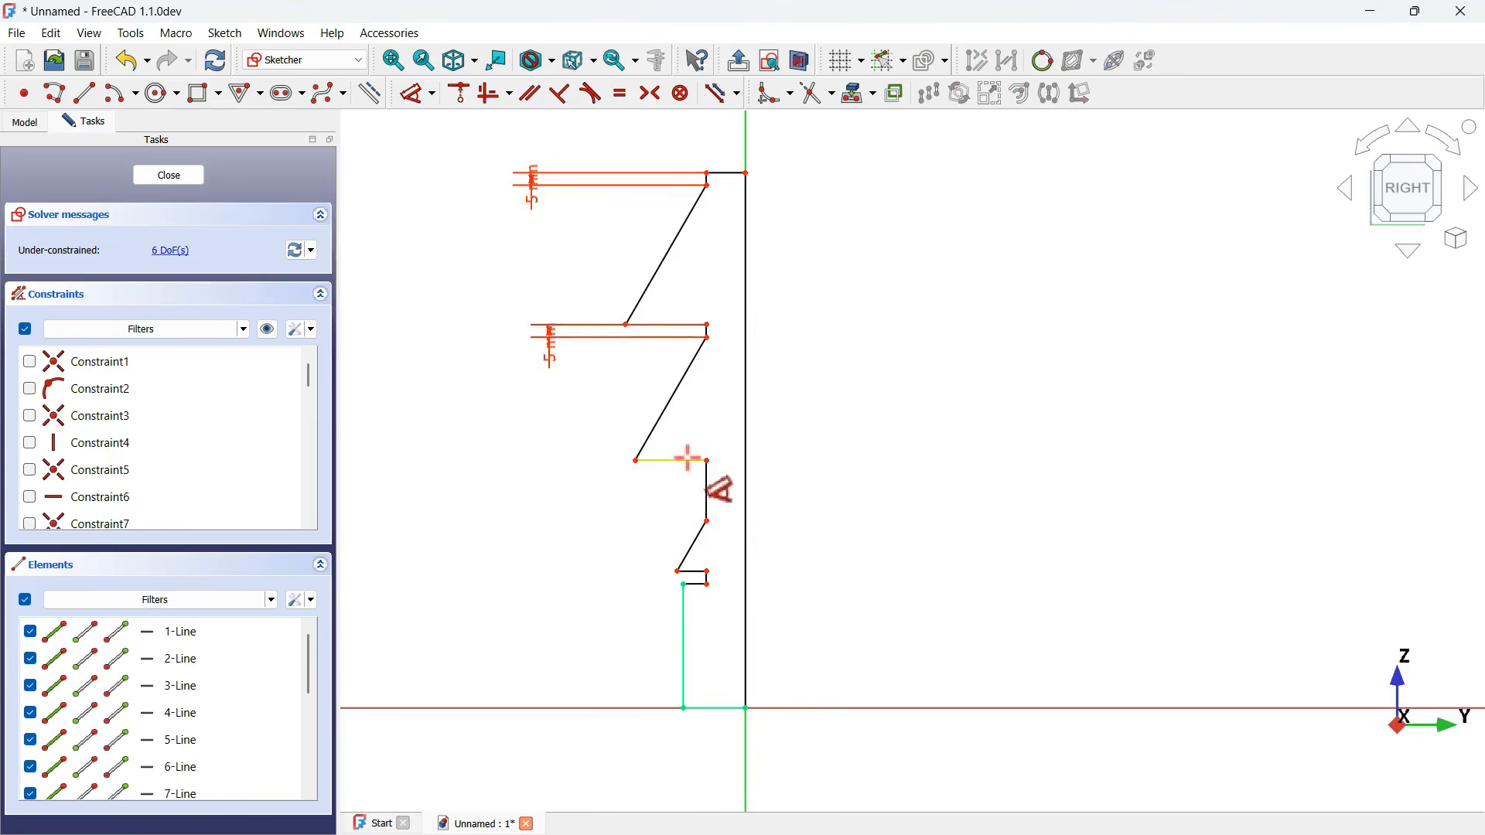
- Dimension the vertical line between the middle and lowest barbs to 15 mm
{"action": "left_click", "coordinate": [708, 493]}
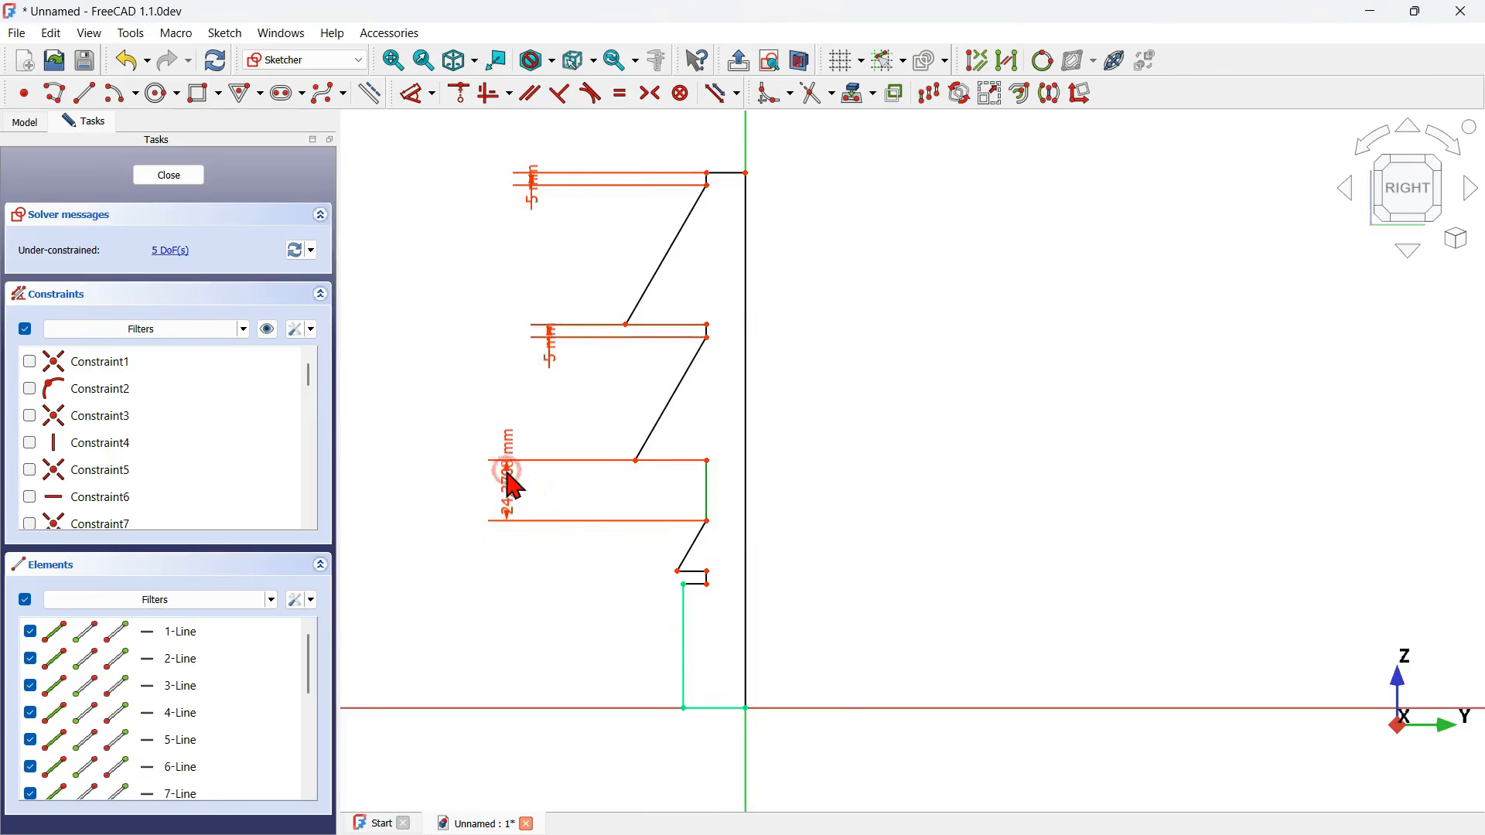
{"action": "left_click", "coordinate": [513, 485]}
{"action": "key", "text": "Return"}
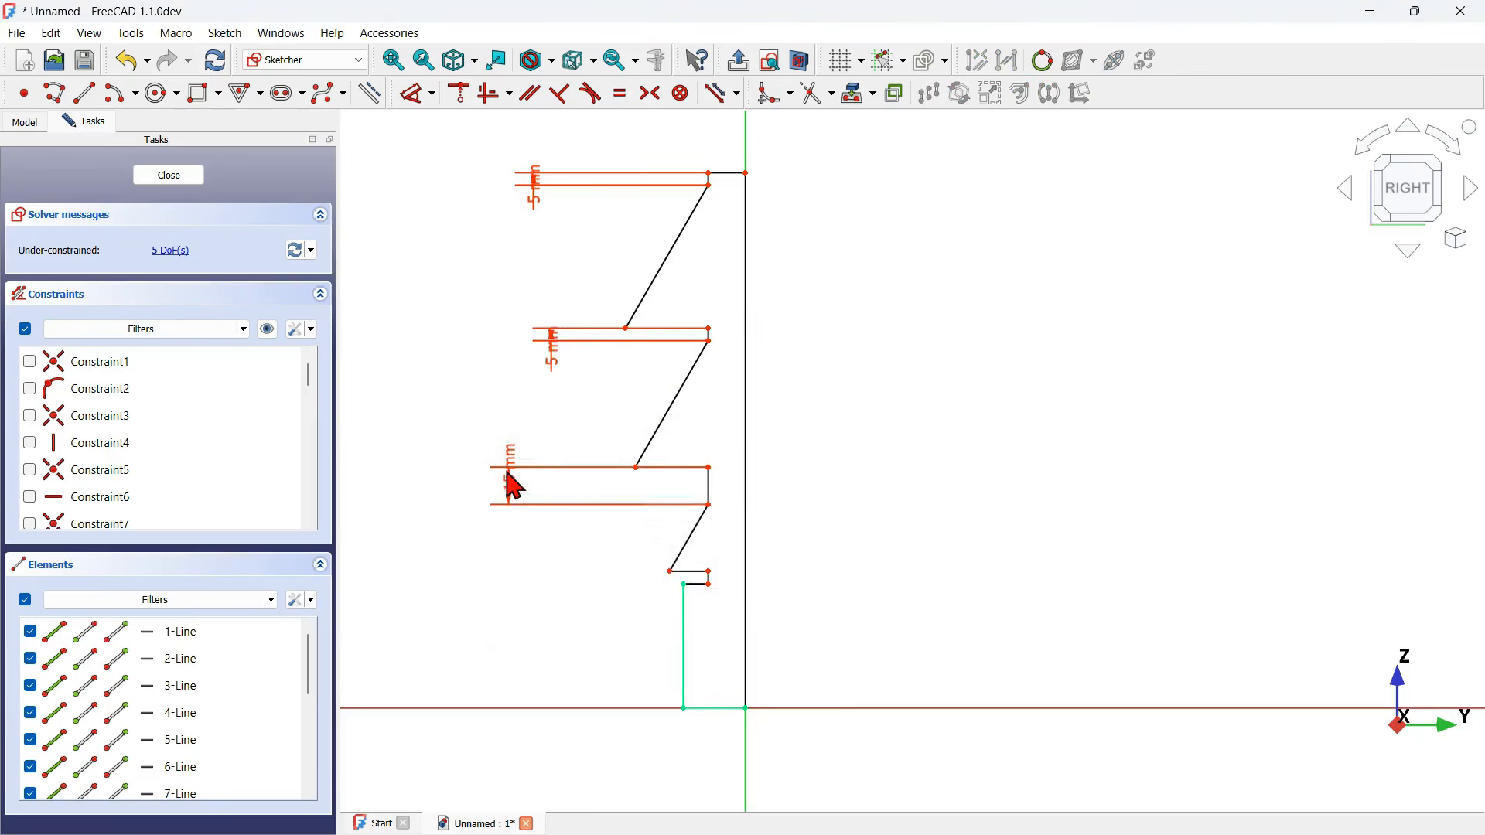
- Dimension the short vertical line between the lowest barb and the inner shoulder to 12 mm
{"action": "scroll", "coordinate": [696, 588], "scroll_direction": "up", "scroll_amount": 3}
{"action": "scroll", "coordinate": [696, 587], "scroll_direction": "up", "scroll_amount": 1}
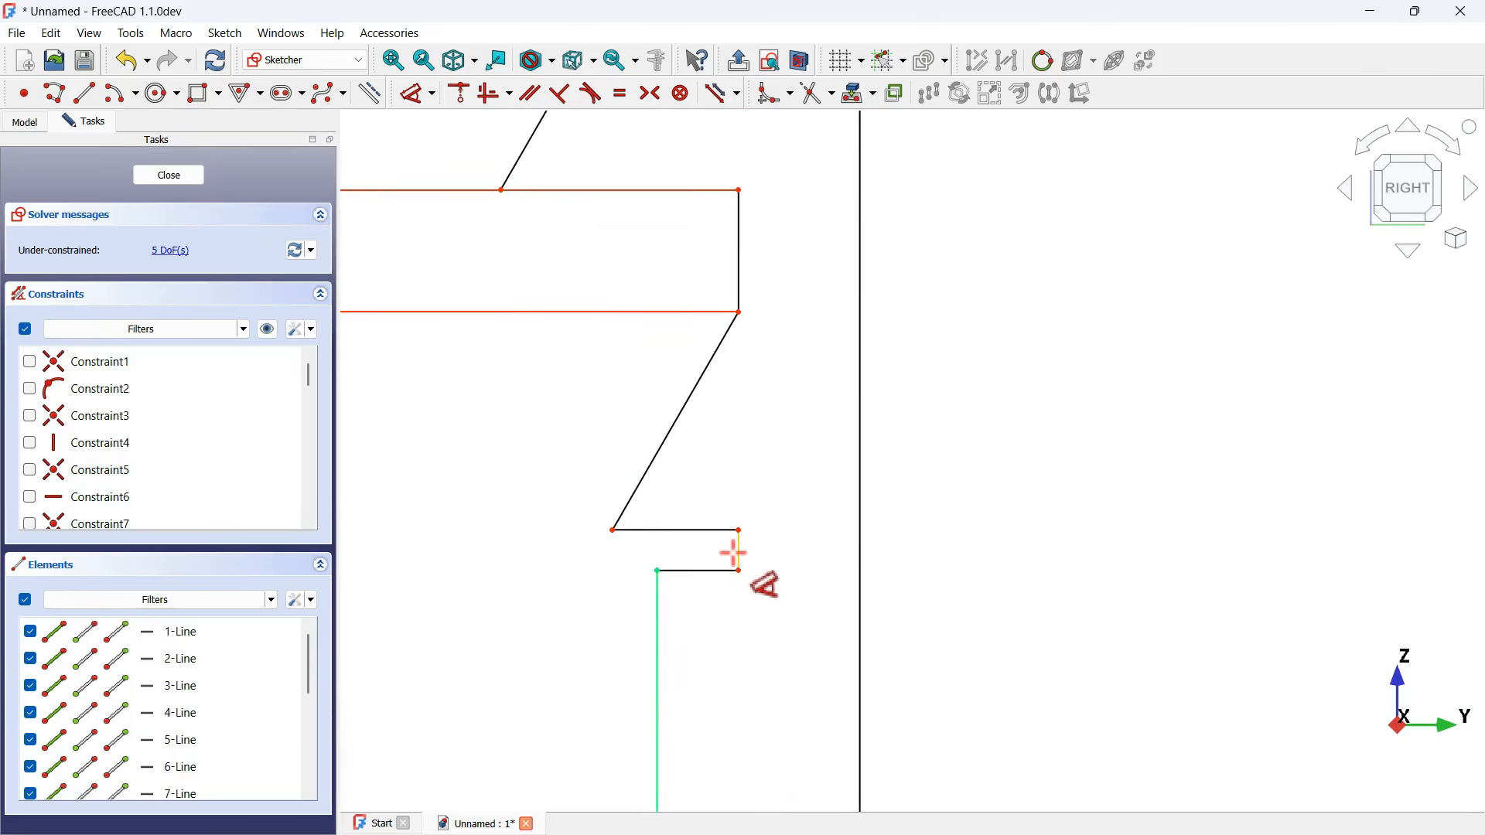
{"action": "left_click", "coordinate": [735, 552]}
{"action": "scroll", "coordinate": [959, 518], "scroll_direction": "down", "scroll_amount": 3}
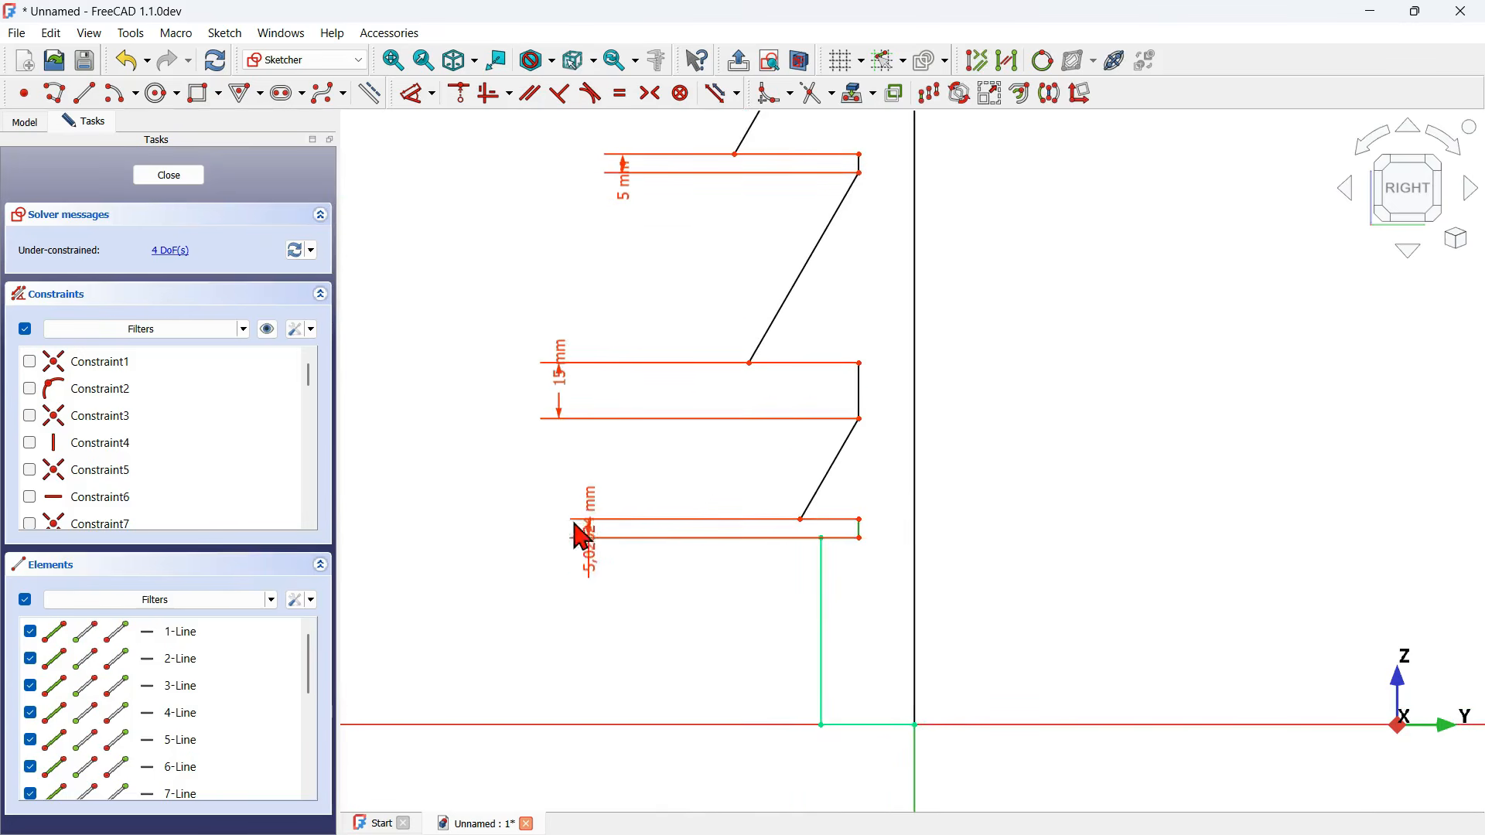
{"action": "left_click", "coordinate": [576, 534]}
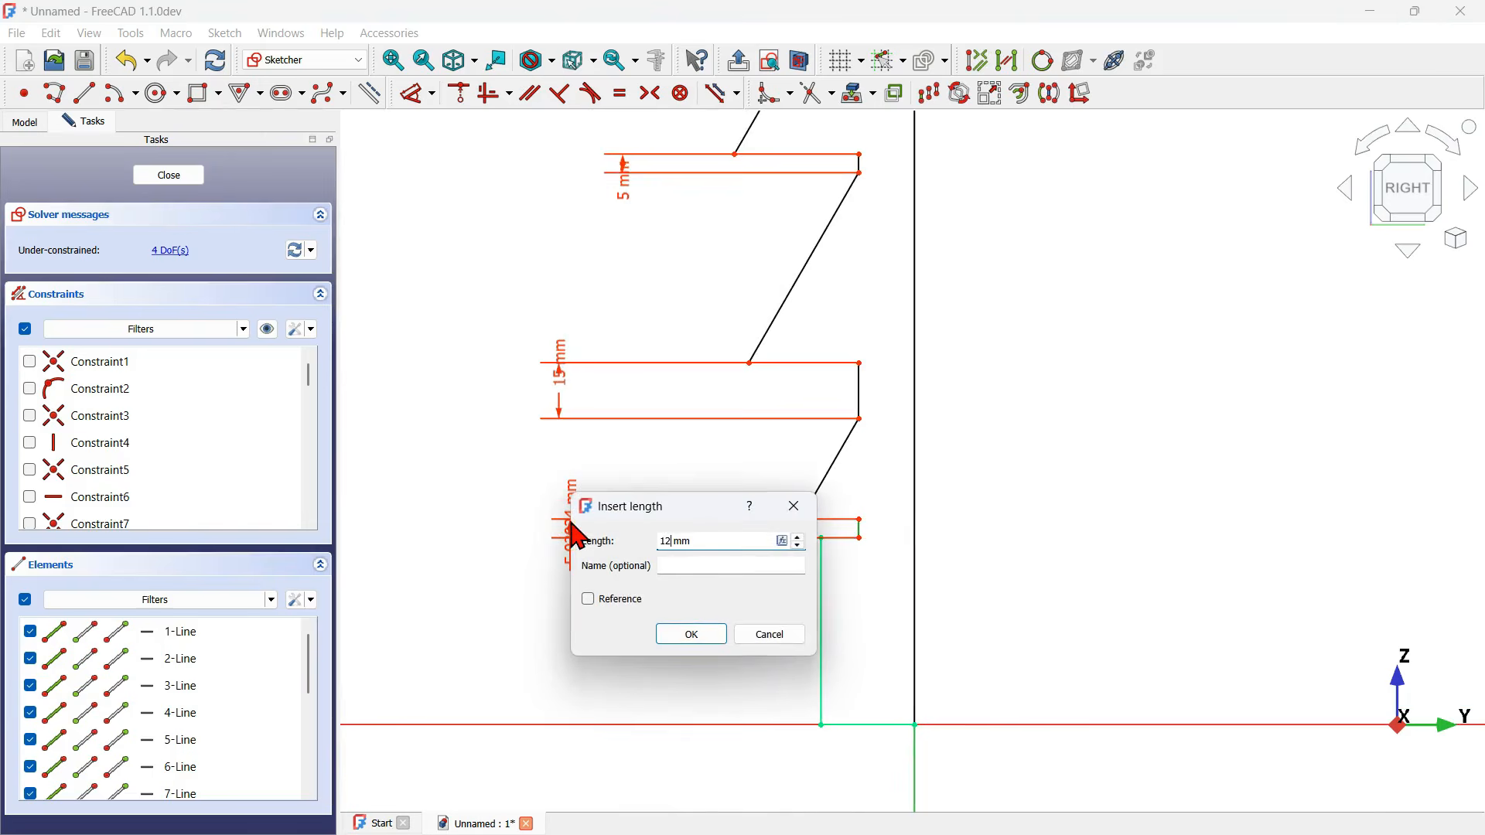
{"action": "scroll", "coordinate": [619, 607], "scroll_direction": "down", "scroll_amount": 3}
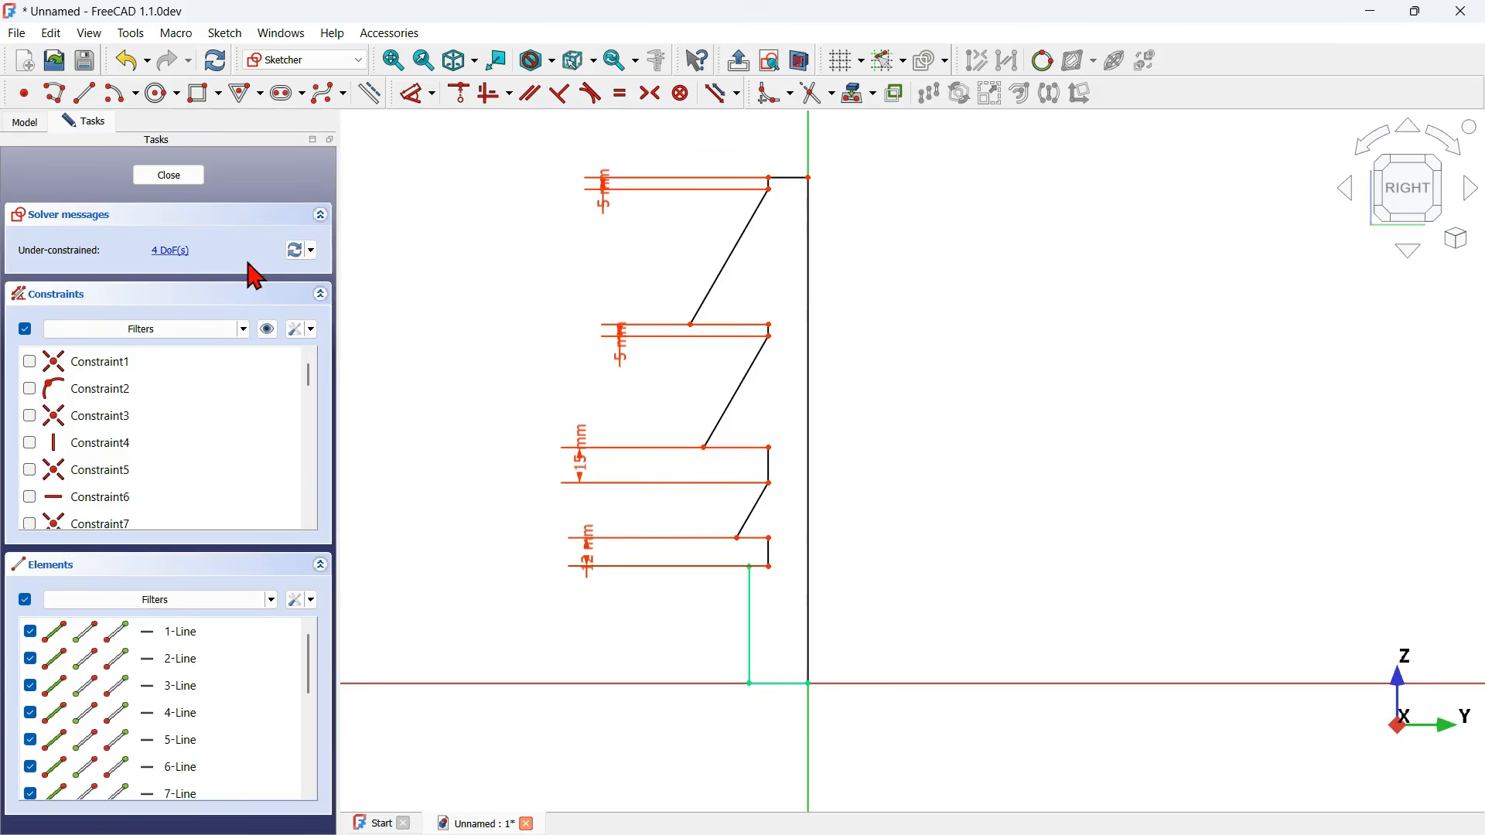
- Hide the new dimensions and dimension the profile's upper horizontal end line to 15 mm
{"action": "left_click", "coordinate": [268, 330]}
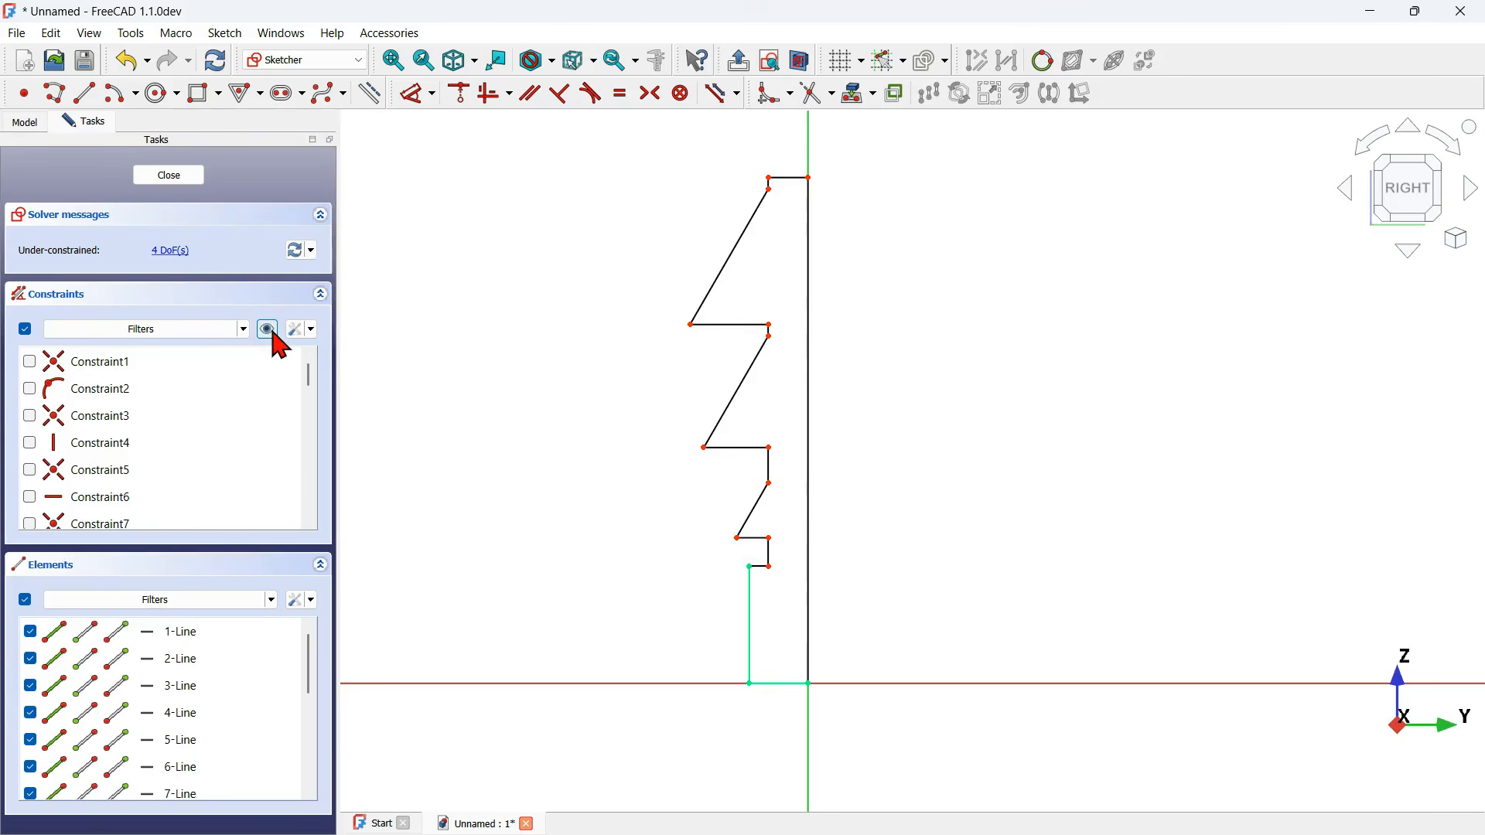
{"action": "key", "text": "d"}
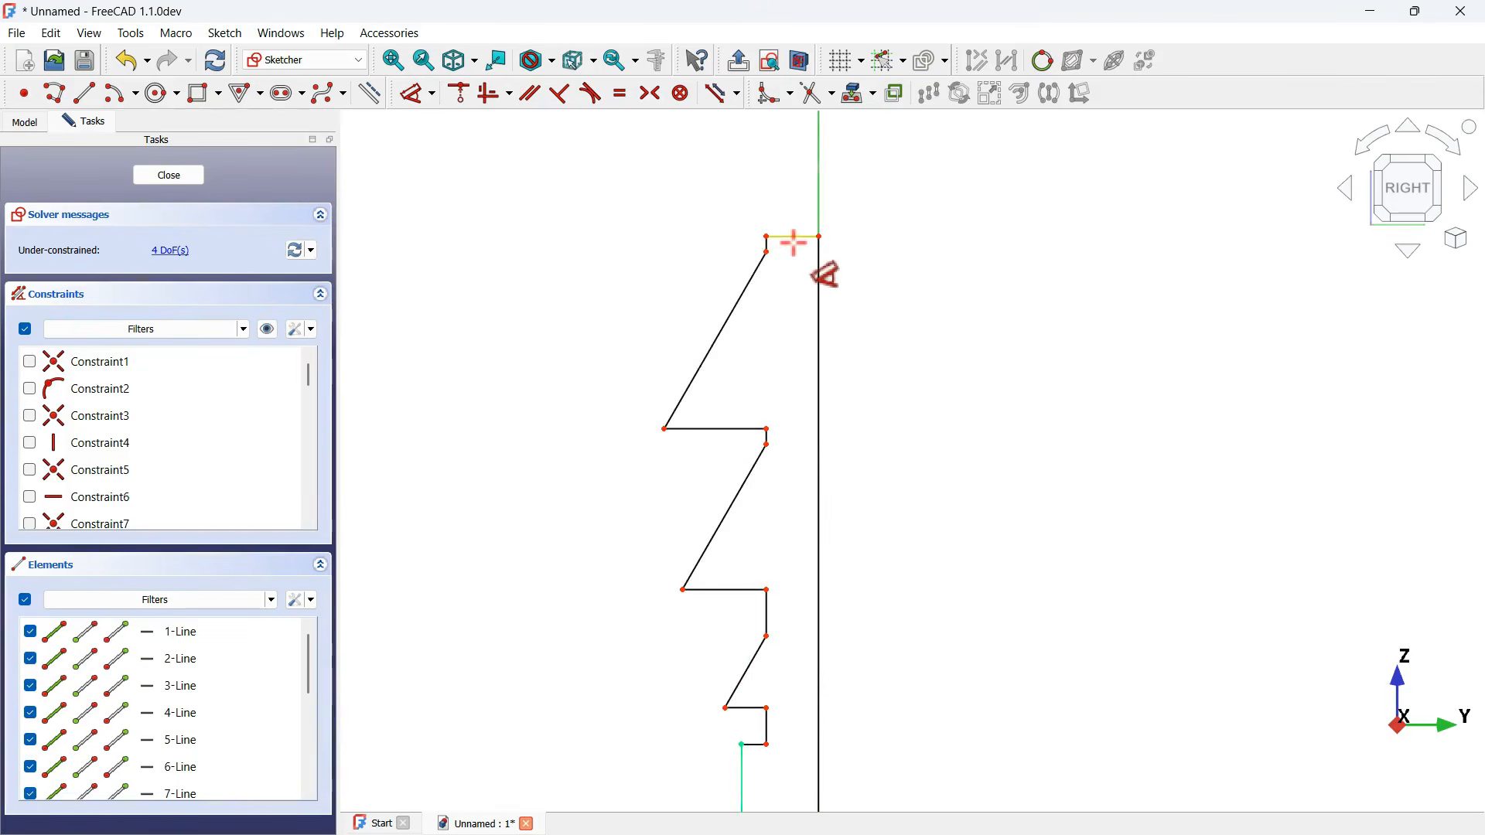
{"action": "left_click", "coordinate": [794, 239]}
{"action": "left_click", "coordinate": [794, 145]}
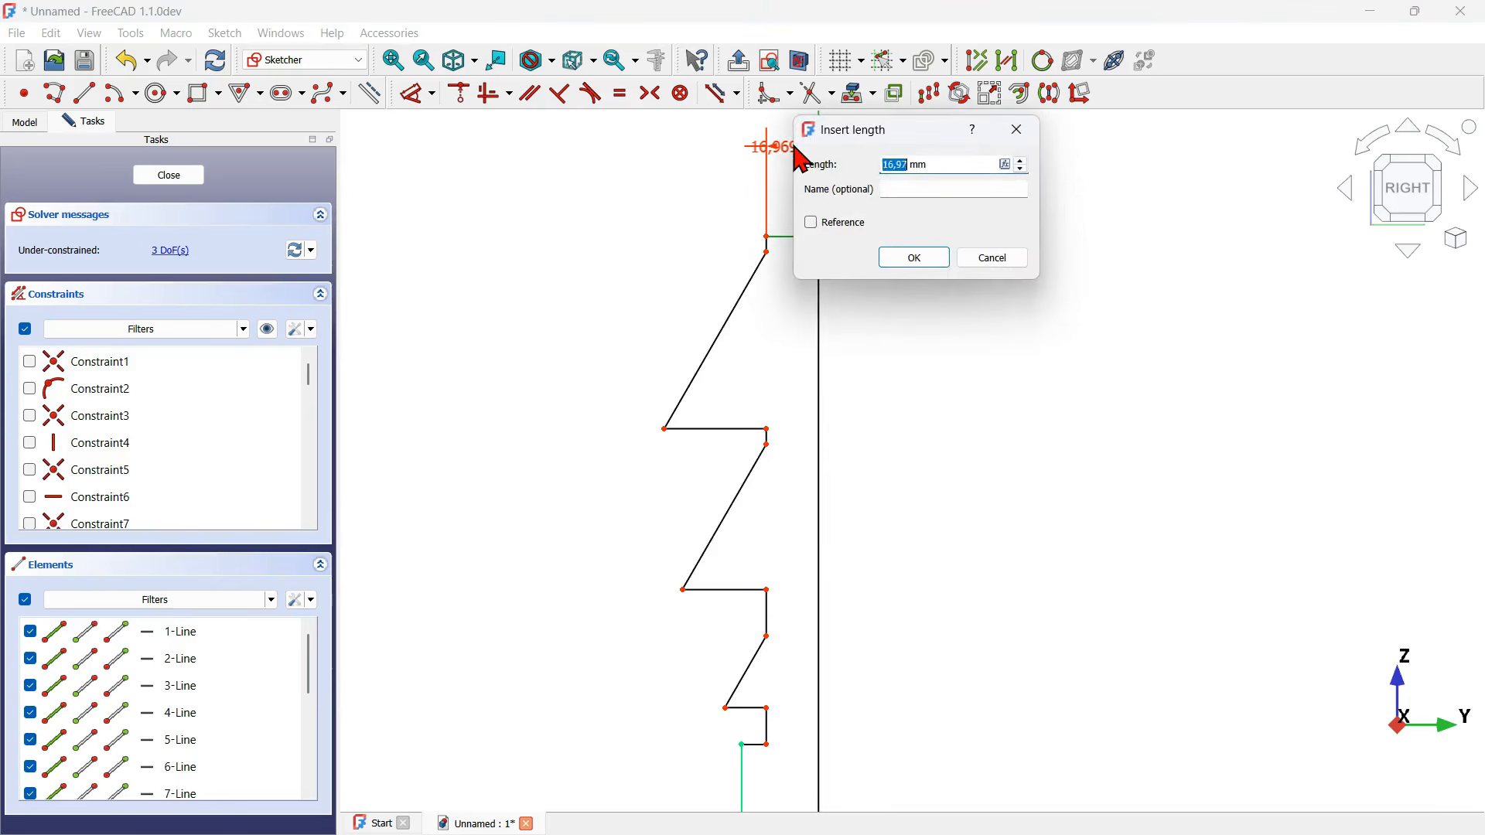
{"action": "key", "text": "Return"}
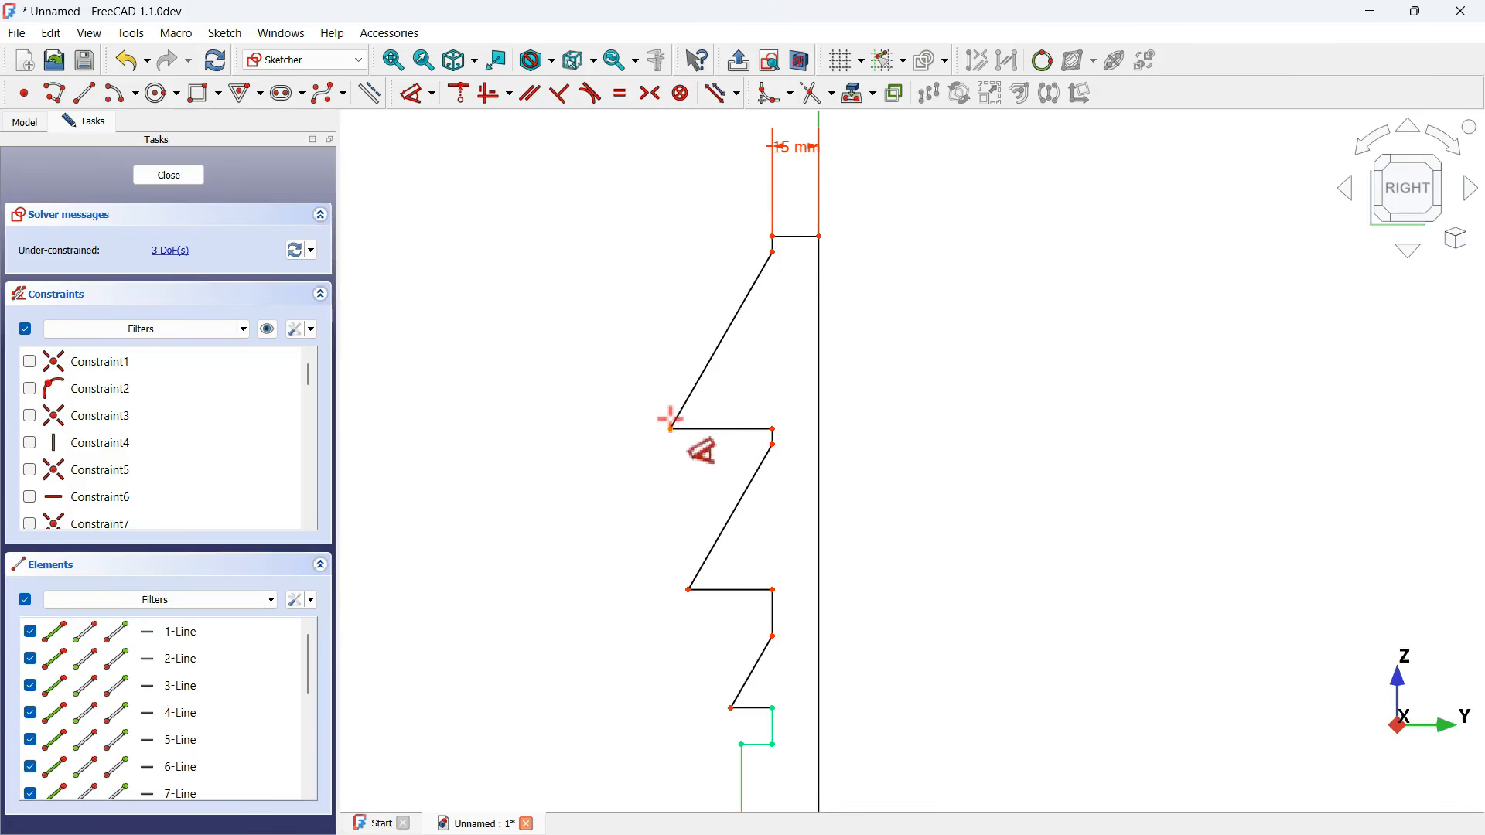
- Dimension the horizontal distance from the uppermost barb's tip to the vertical axis line as 19 mm
{"action": "left_click", "coordinate": [670, 429]}
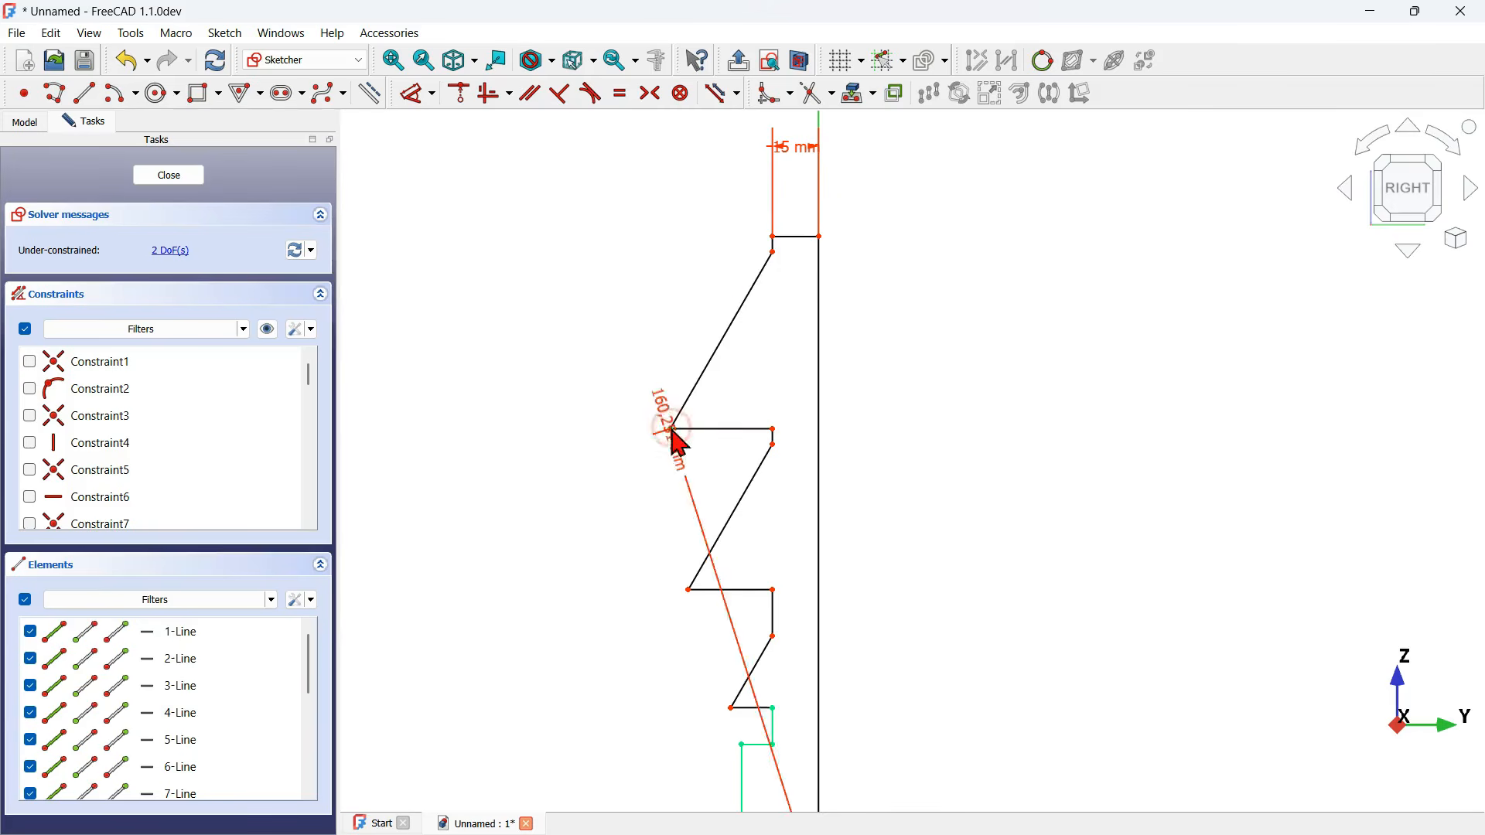
{"action": "left_click", "coordinate": [819, 441]}
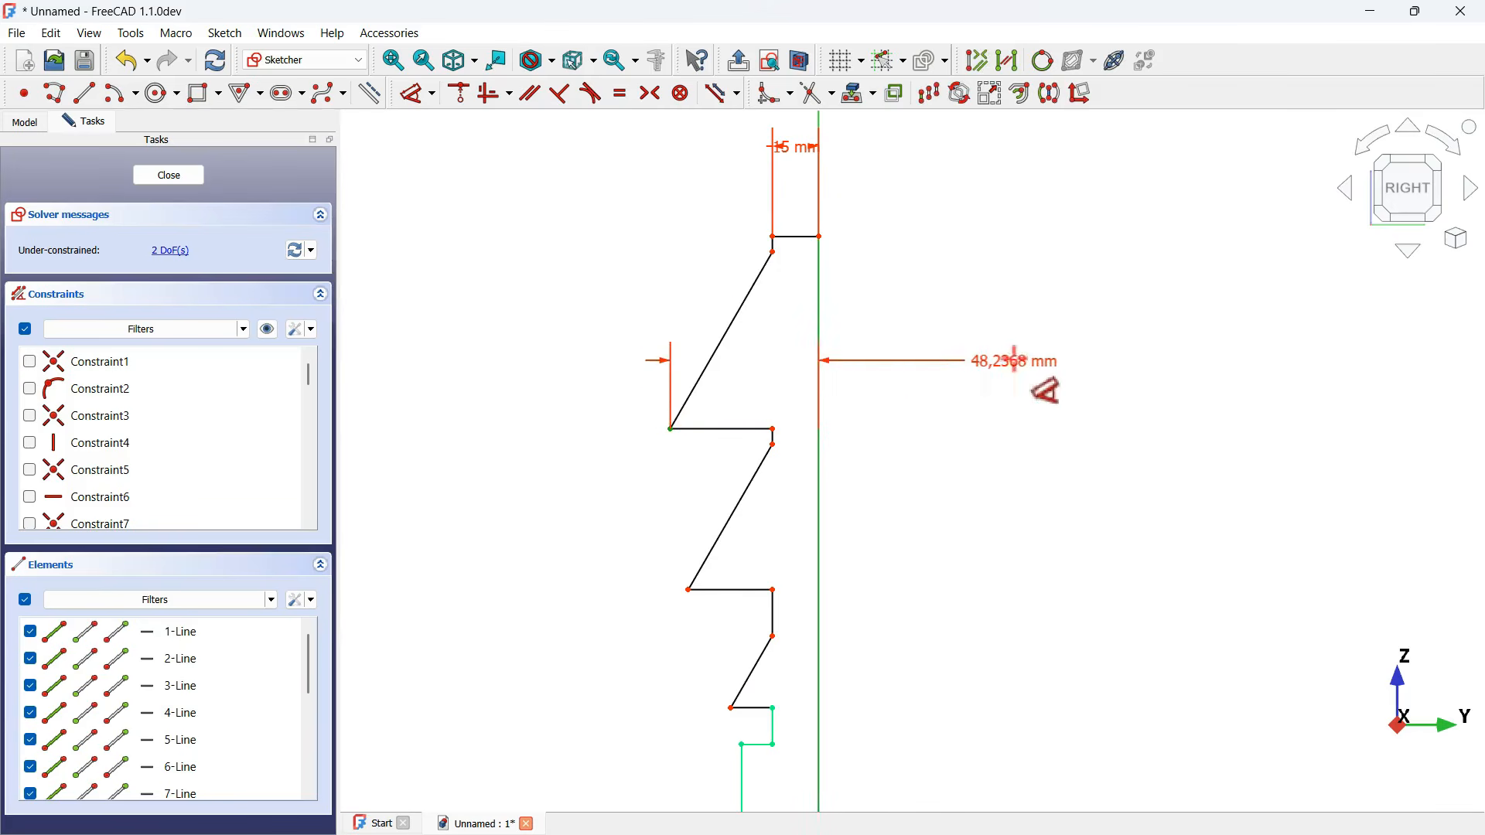
{"action": "left_click", "coordinate": [1022, 374]}
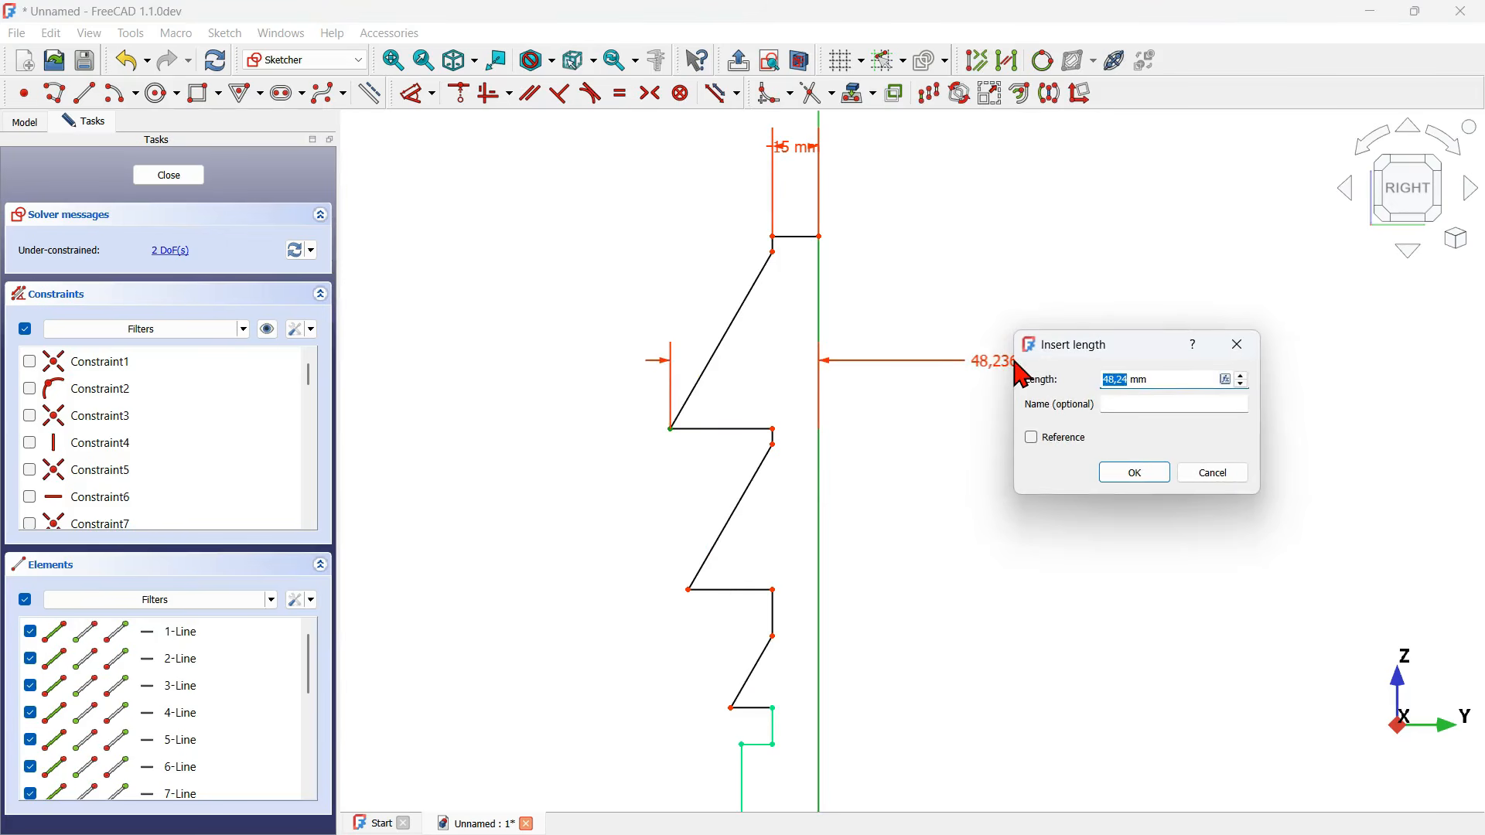
{"action": "key", "text": "Return"}
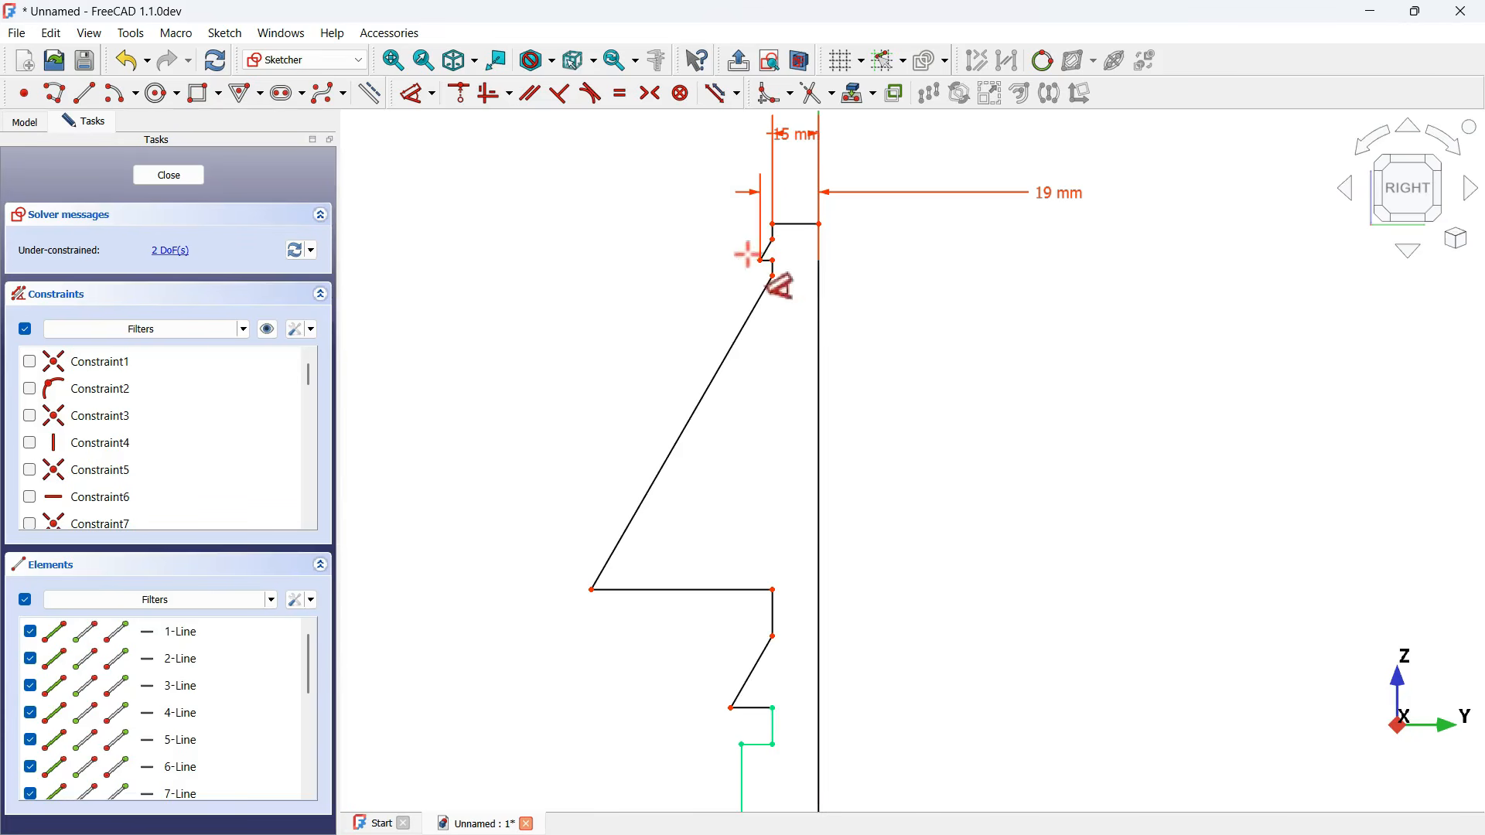
- Dimension the horizontal distance from the middle barb's tip to the vertical axis line as 21 mm
{"action": "left_click", "coordinate": [592, 589]}
{"action": "left_click", "coordinate": [819, 507]}
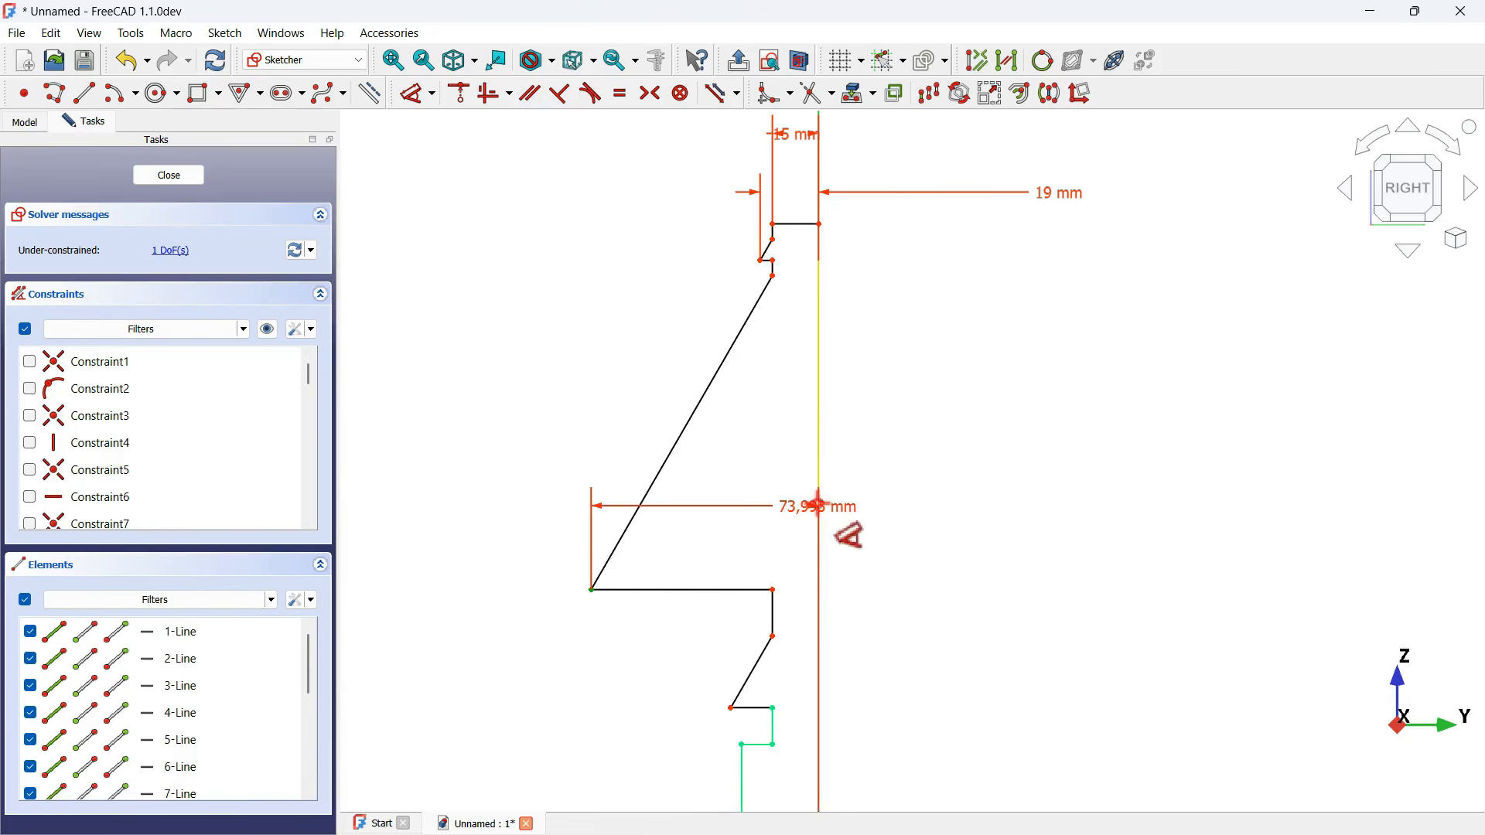
{"action": "left_click", "coordinate": [1029, 482]}
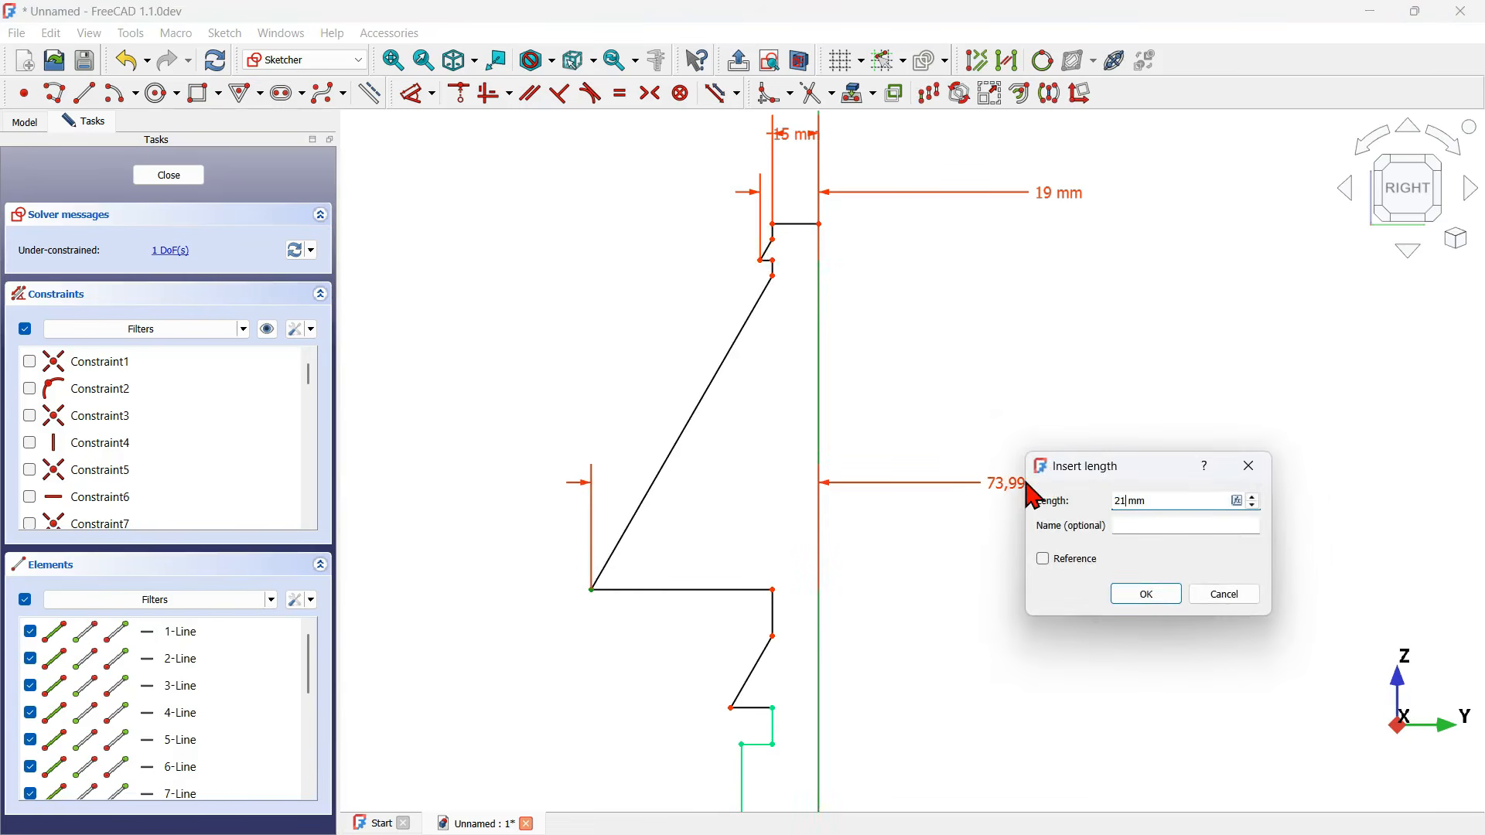
{"action": "key", "text": "Return"}
{"action": "scroll", "coordinate": [787, 731], "scroll_direction": "up", "scroll_amount": 4}
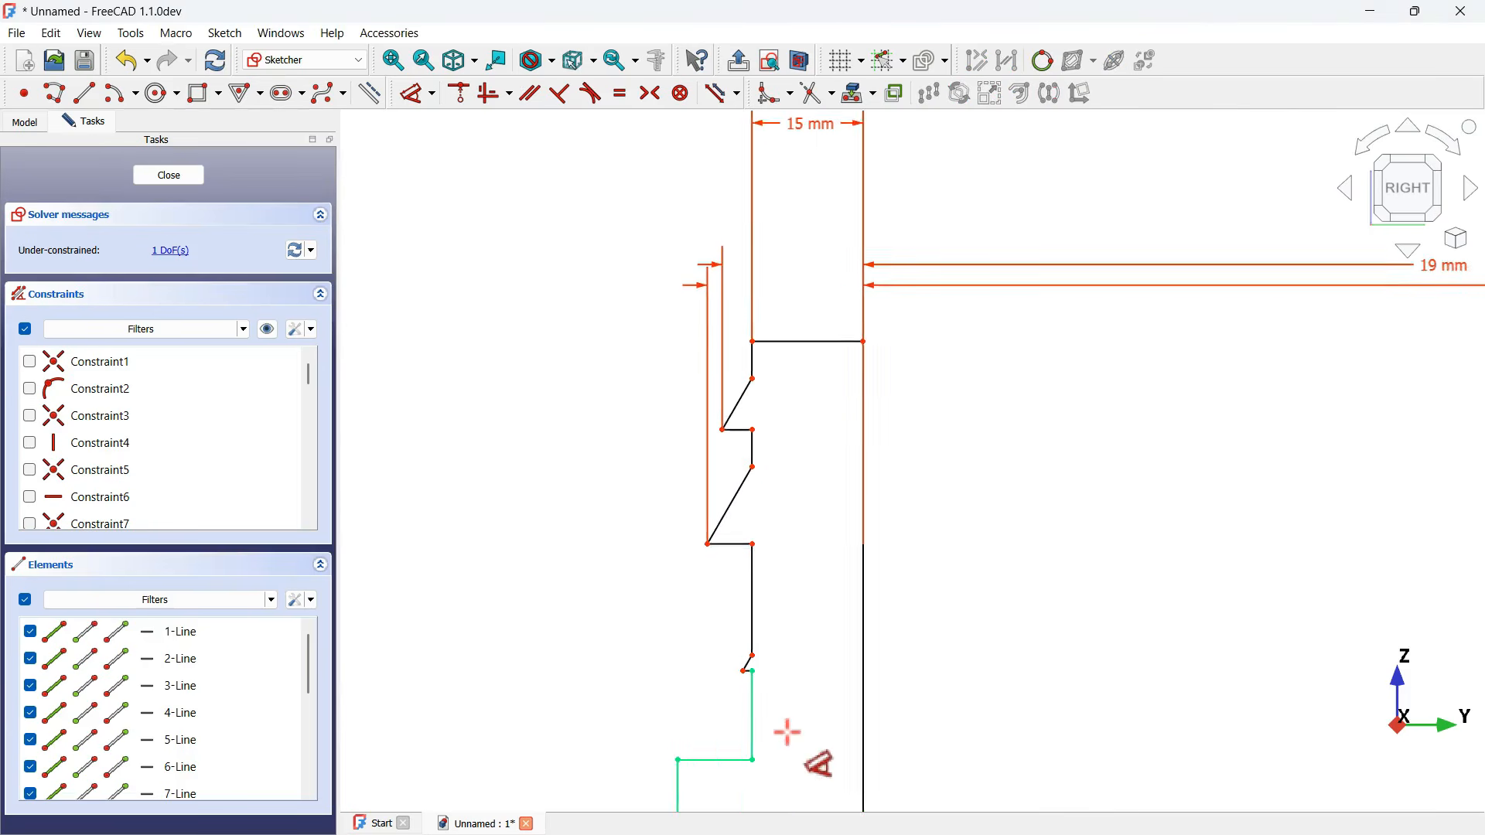
- Dimension the horizontal distance from the lowest barb's tip to the vertical axis line as 23 mm
{"action": "left_click", "coordinate": [741, 674]}
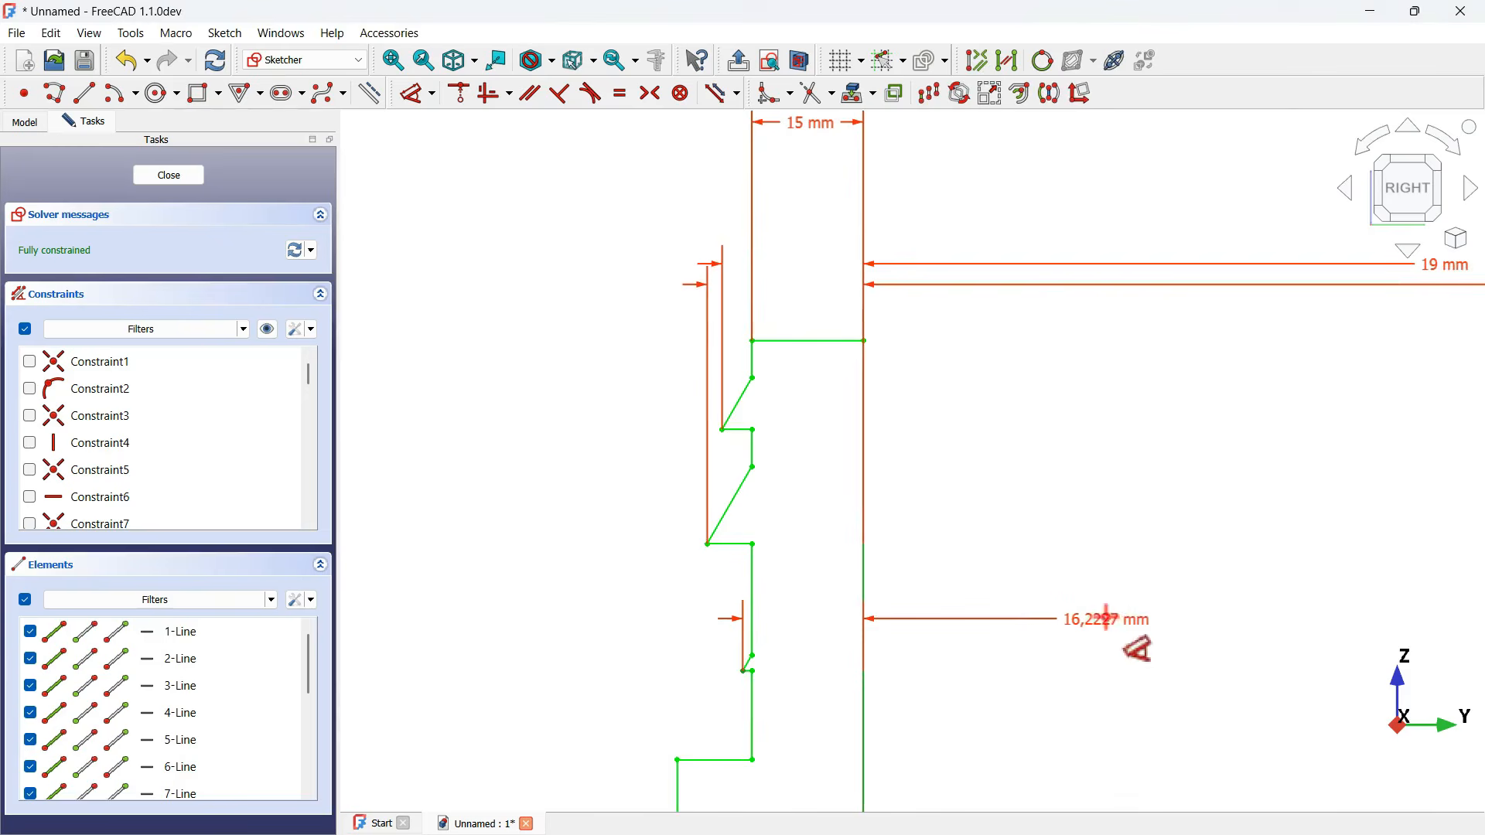
{"action": "left_click", "coordinate": [1114, 633]}
{"action": "key", "text": "Return"}
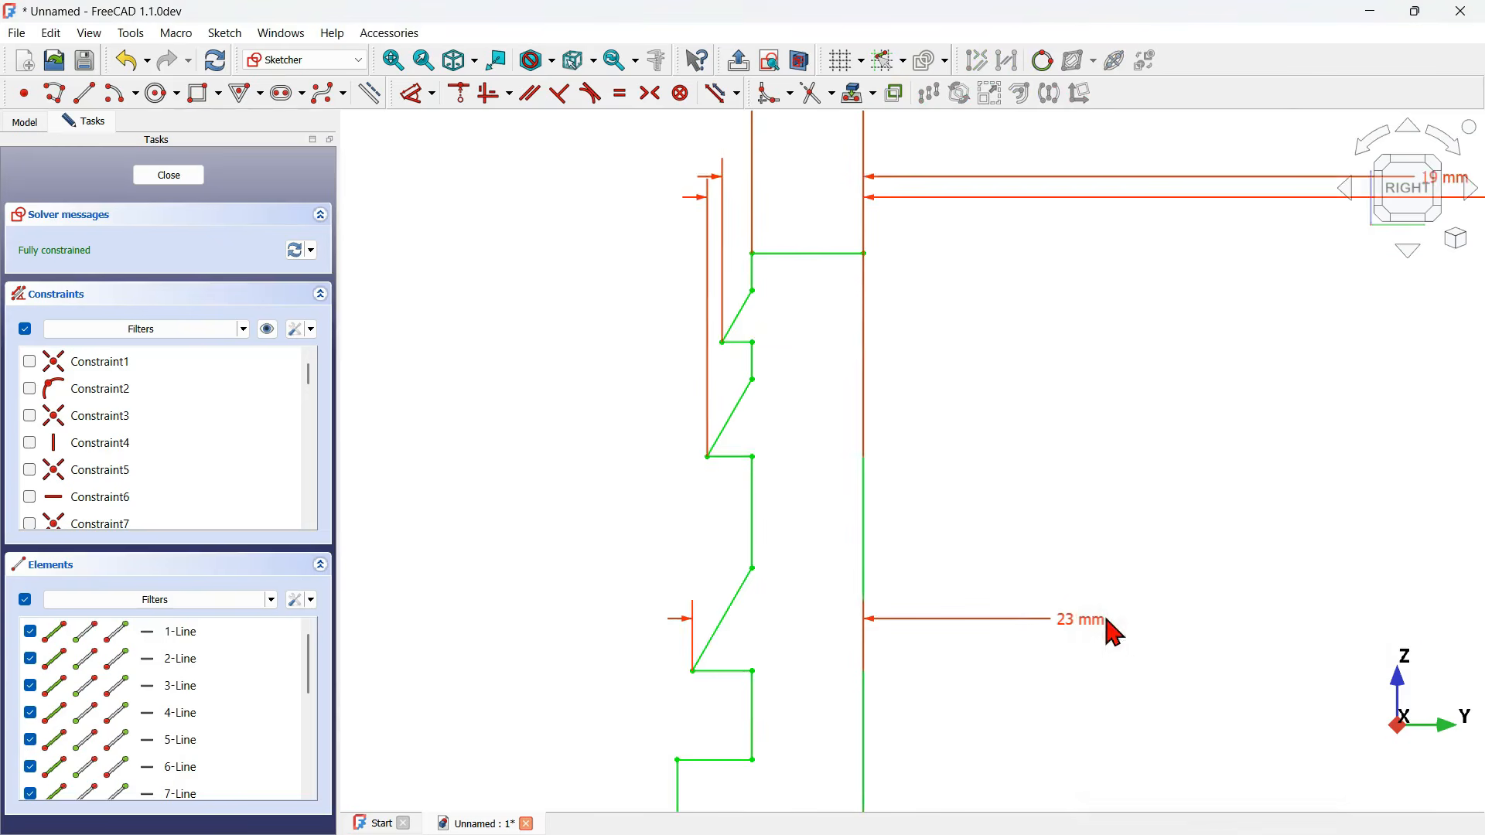
{"action": "scroll", "coordinate": [912, 430], "scroll_direction": "down", "scroll_amount": 5}
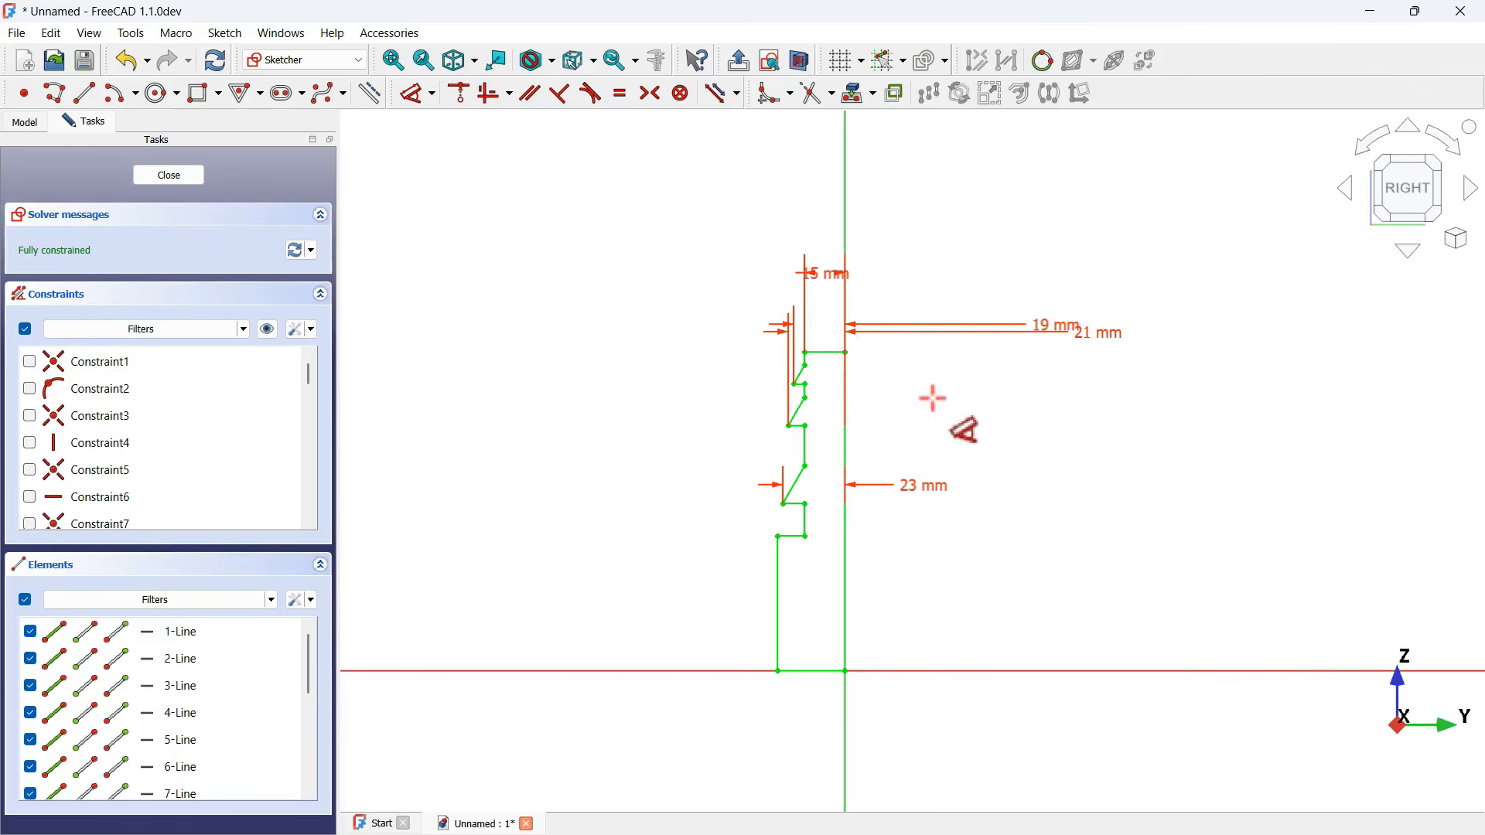
- Hide the sketch's dimensions, and close the profile sketch after comparing it with the PDF drawing
{"action": "left_click", "coordinate": [271, 329]}
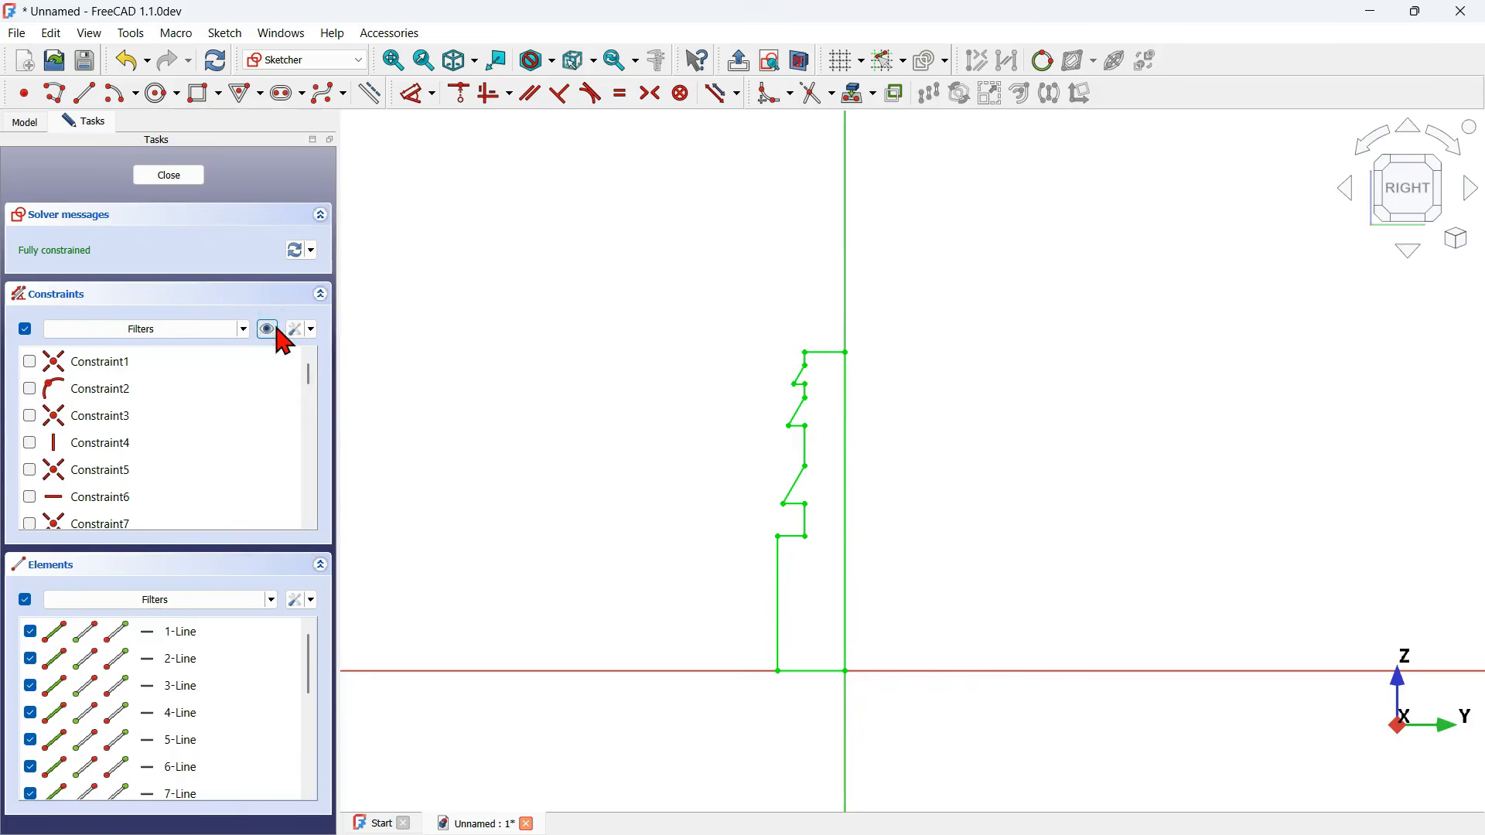
{"action": "scroll", "coordinate": [868, 439], "scroll_direction": "up", "scroll_amount": 2}
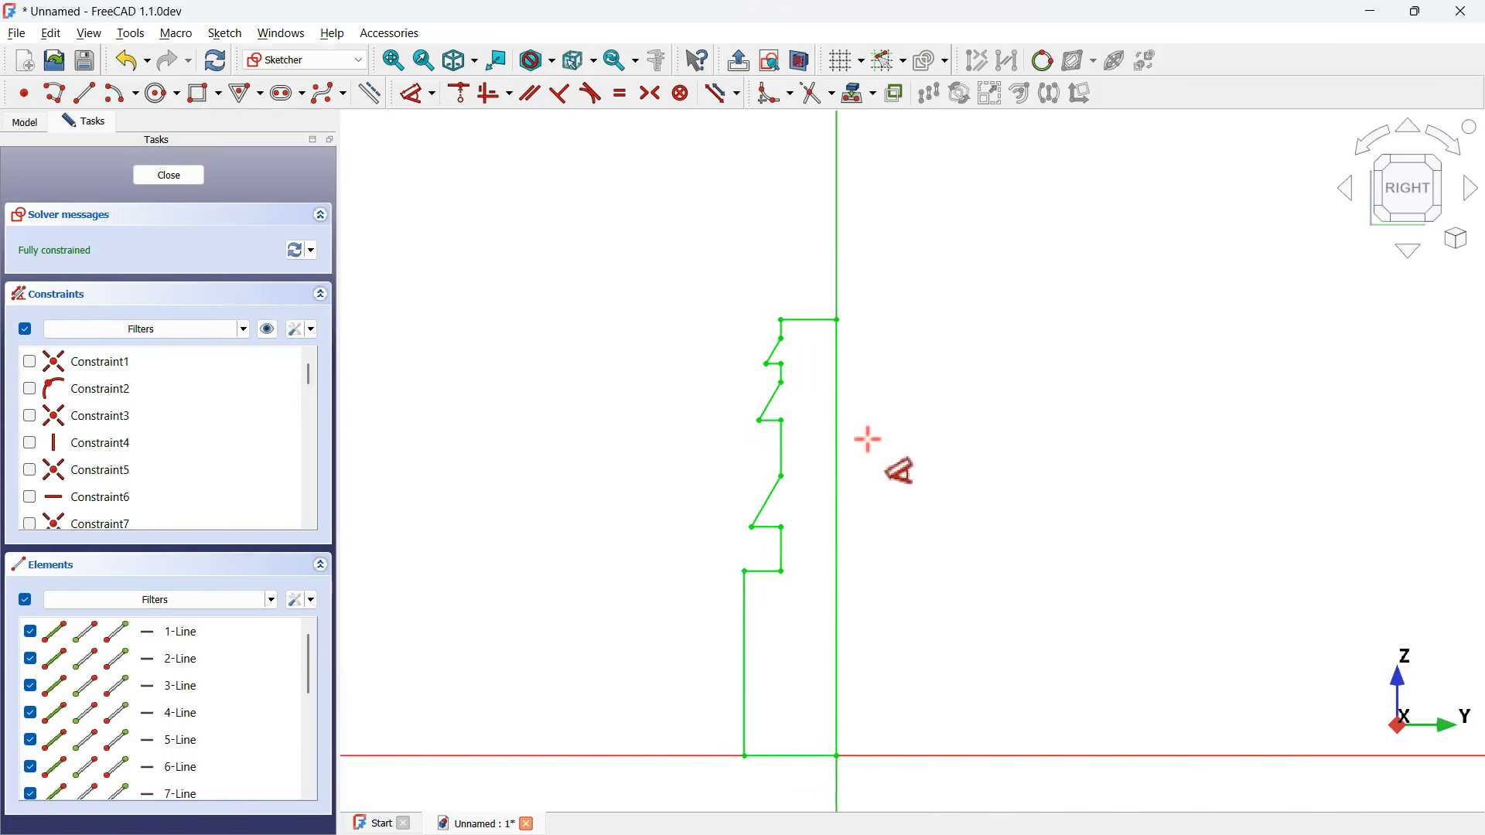
{"action": "key", "text": "alt+Tab"}
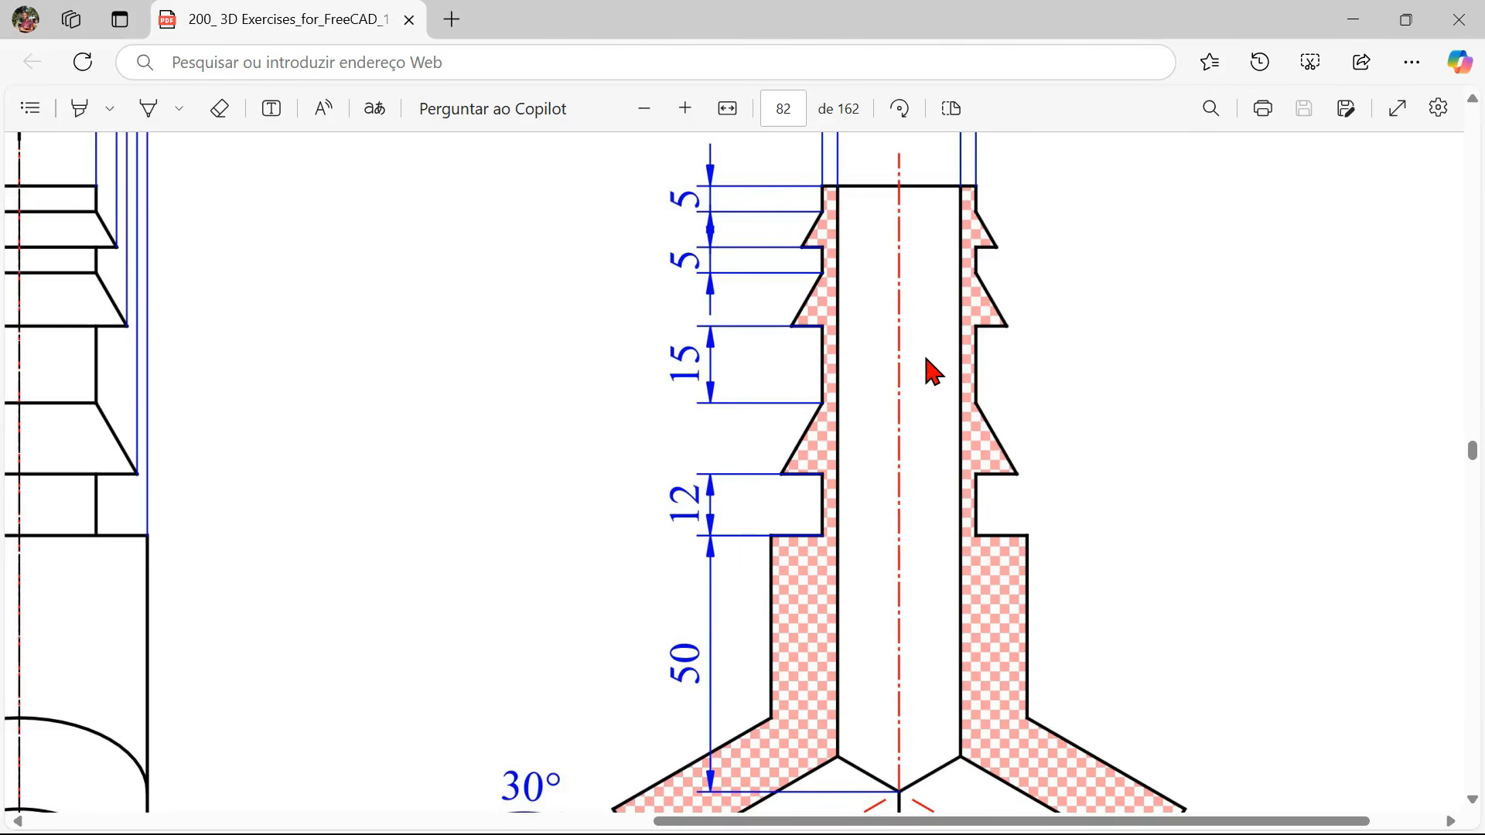
{"action": "key", "text": "alt+Tab"}
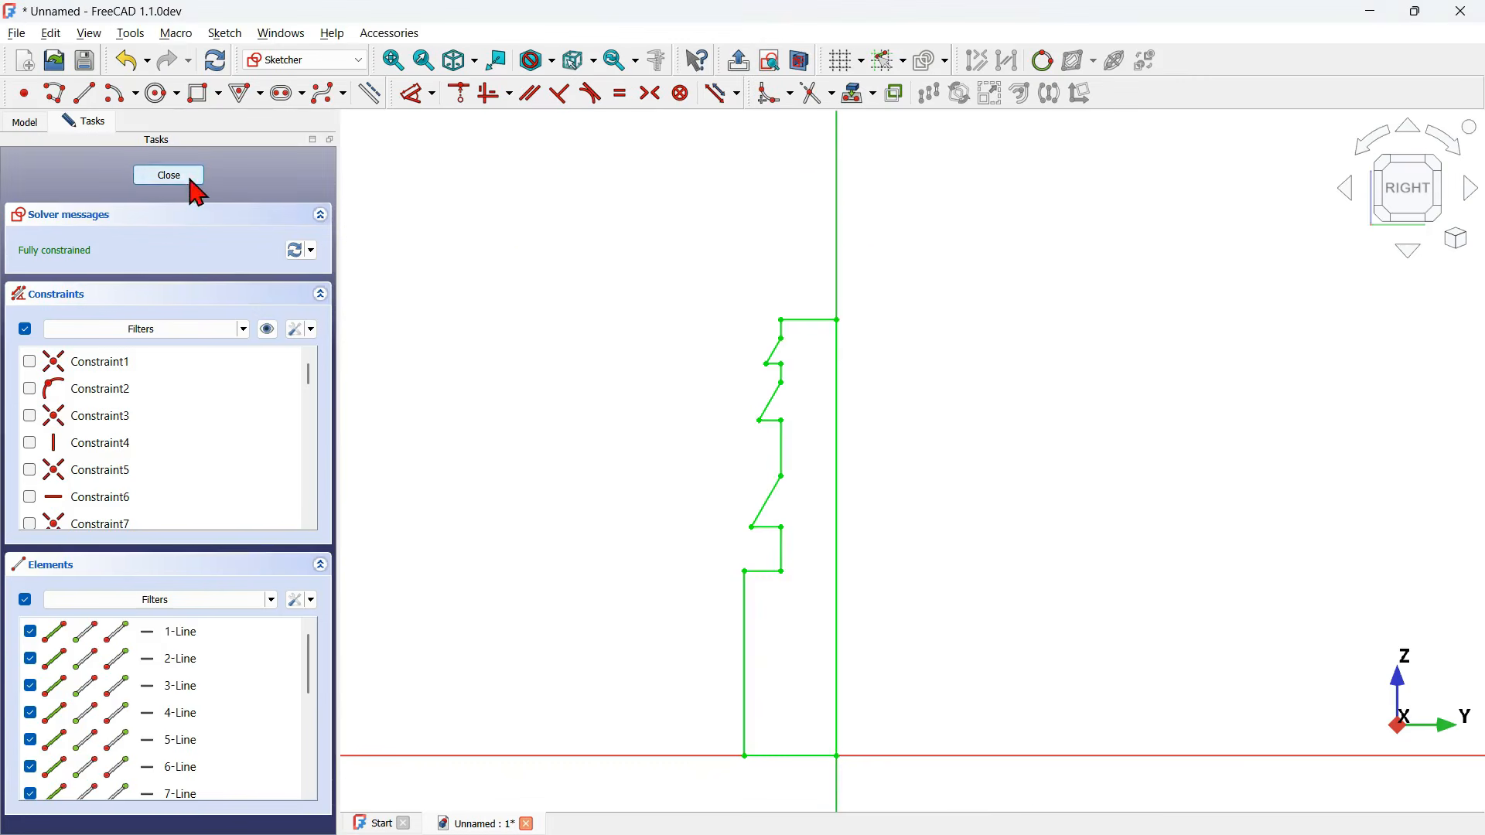
{"action": "left_click", "coordinate": [169, 175]}
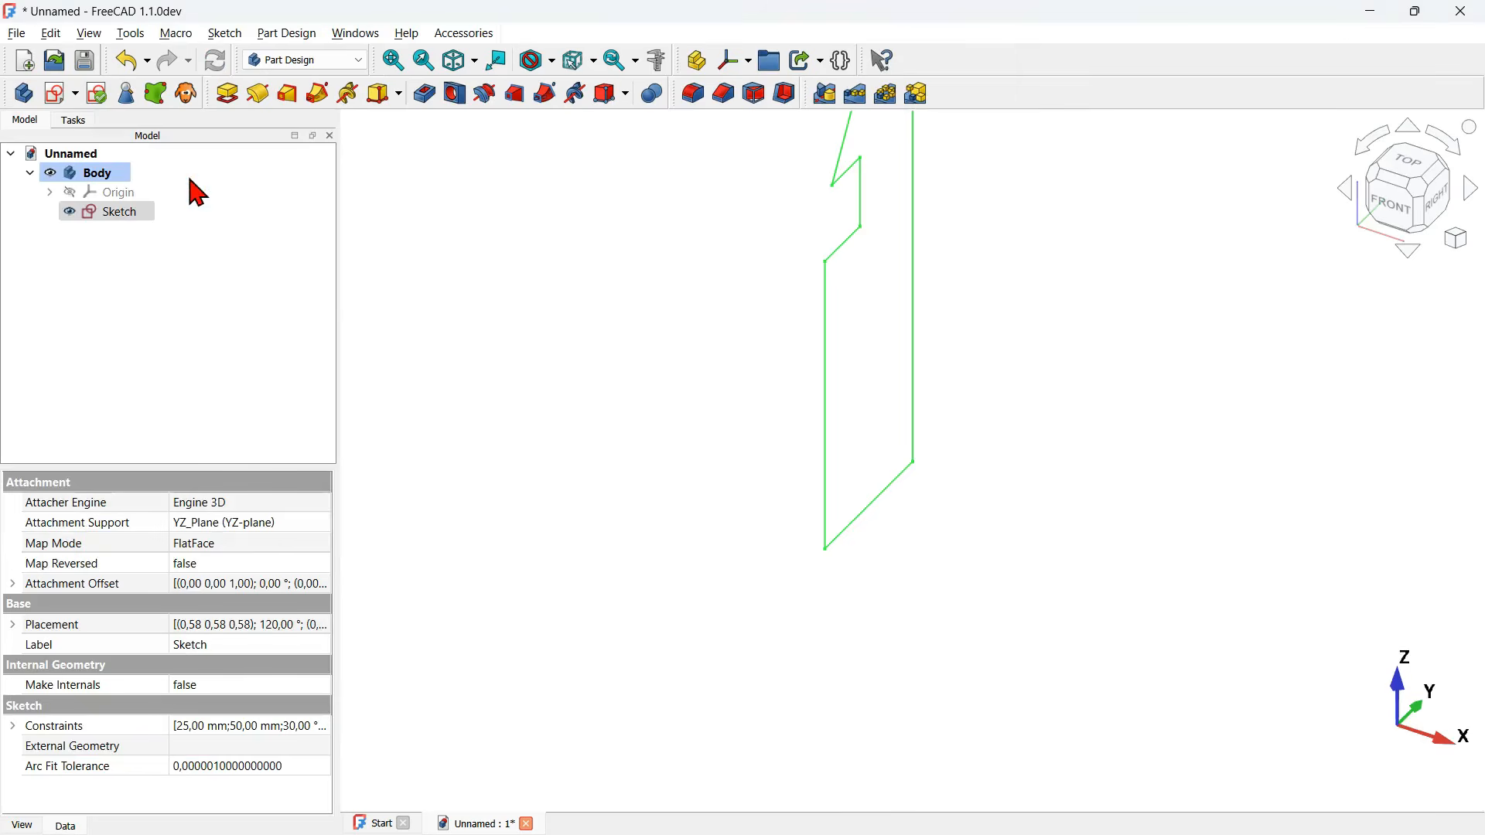
- Revolve the profile sketch 360° about the vertical sketch axis
{"action": "left_click", "coordinate": [557, 367]}
{"action": "key", "text": "v"}
{"action": "key", "text": "f"}
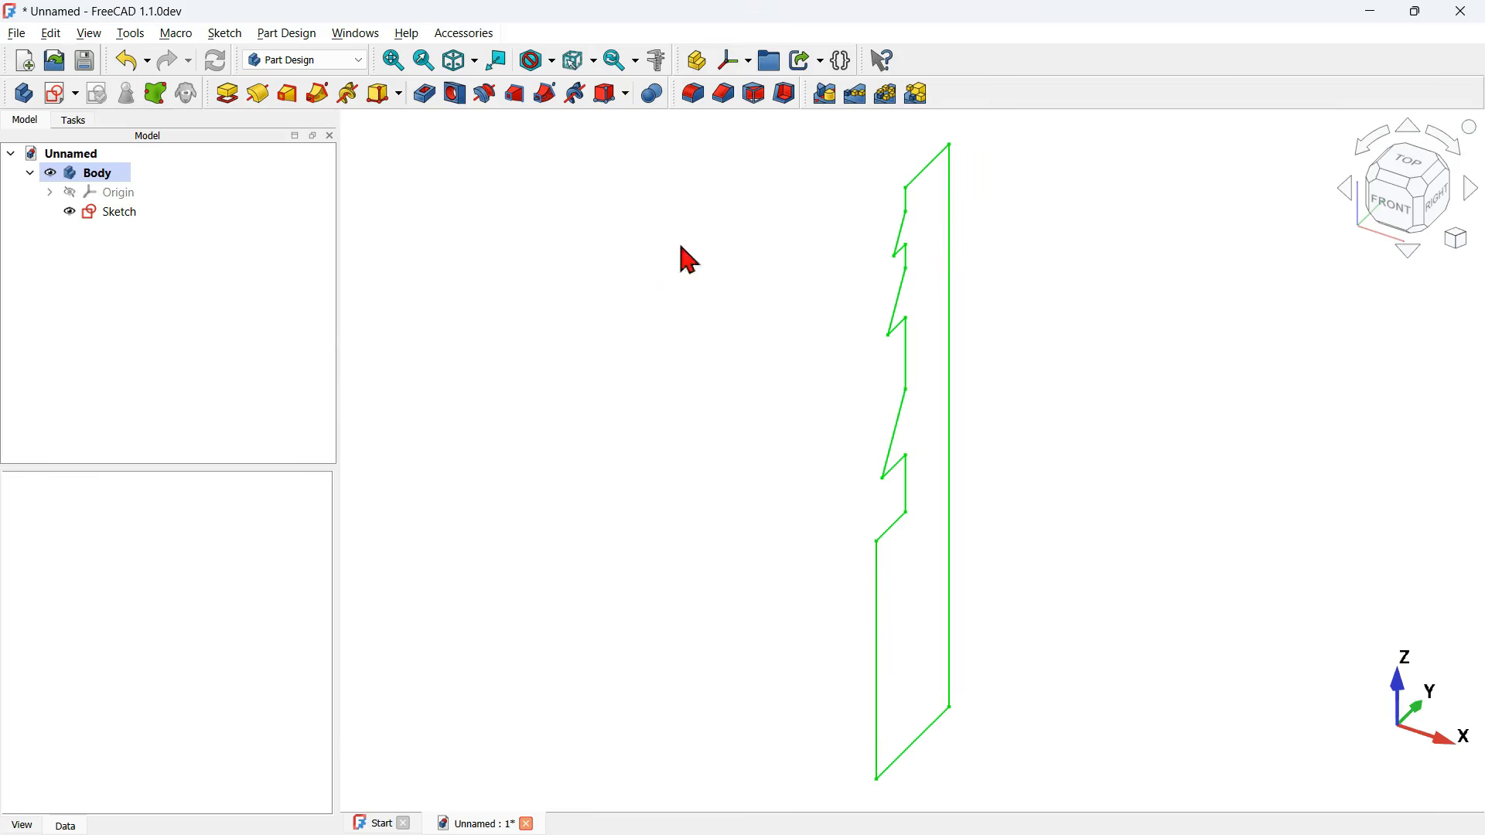
{"action": "left_click", "coordinate": [128, 213]}
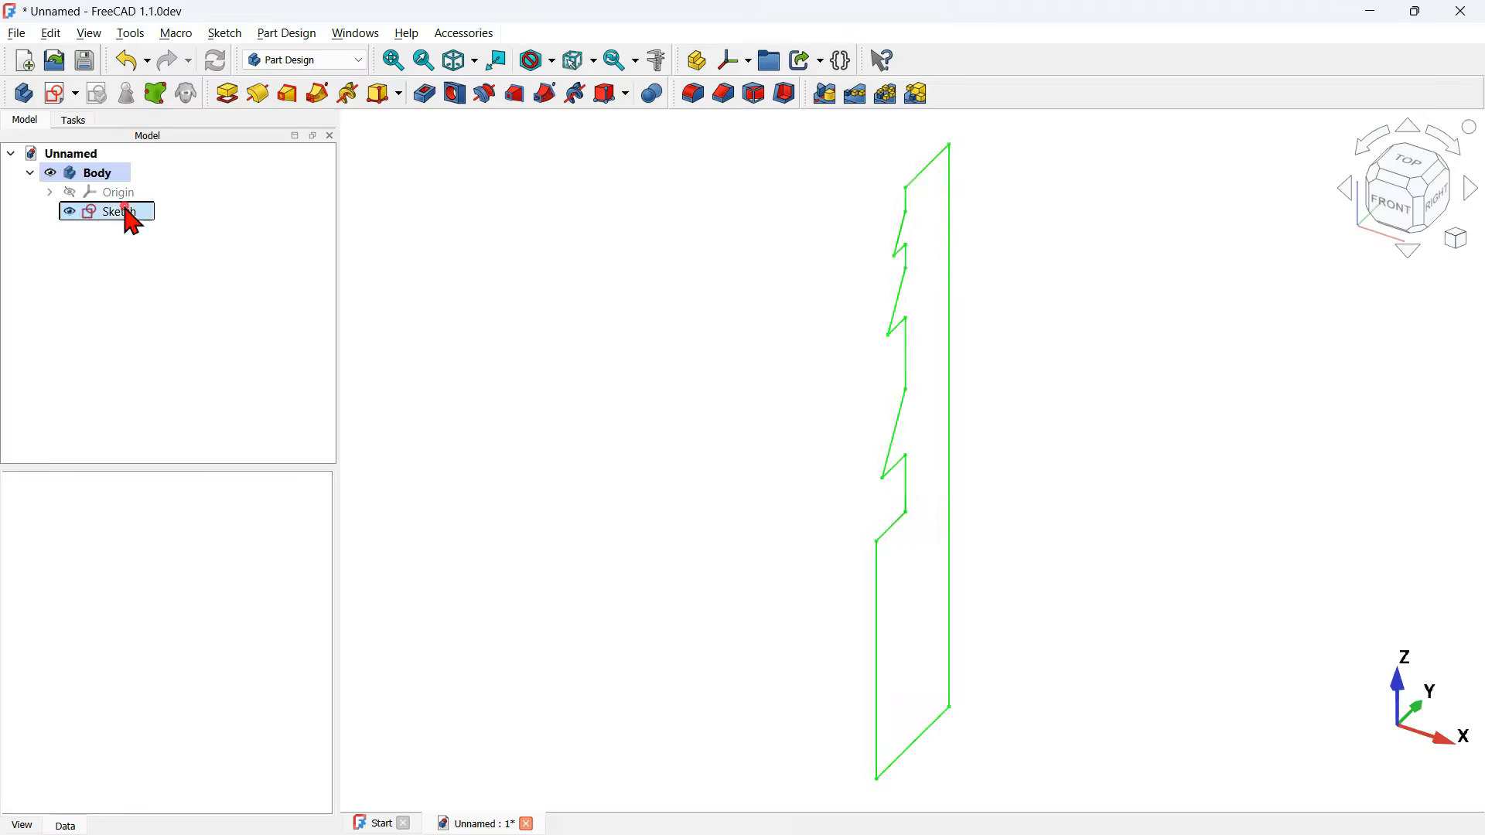
{"action": "left_click", "coordinate": [259, 94]}
{"action": "scroll", "coordinate": [703, 452], "scroll_direction": "down", "scroll_amount": 2}
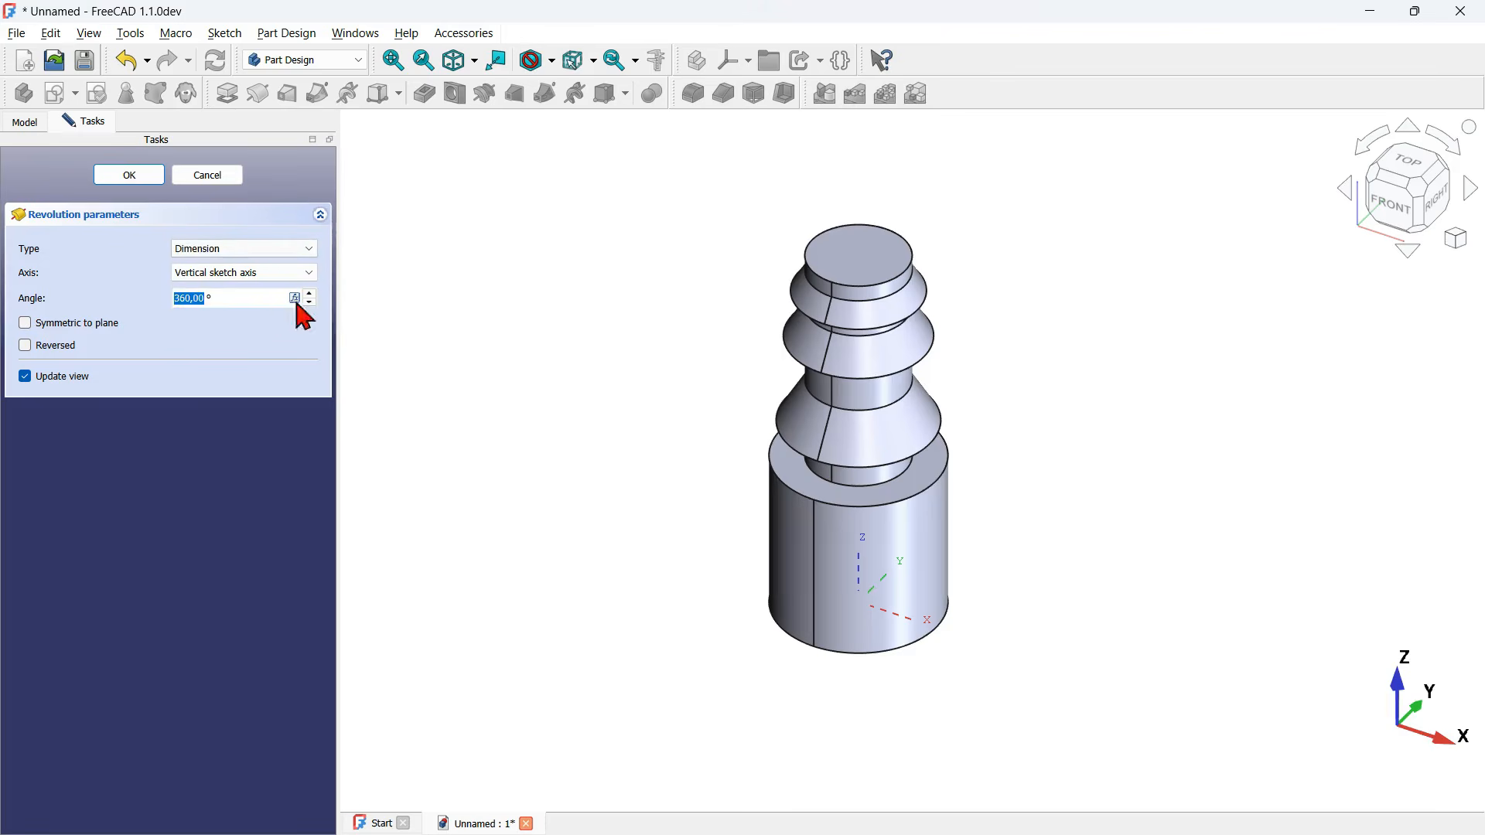
{"action": "left_click", "coordinate": [130, 176]}
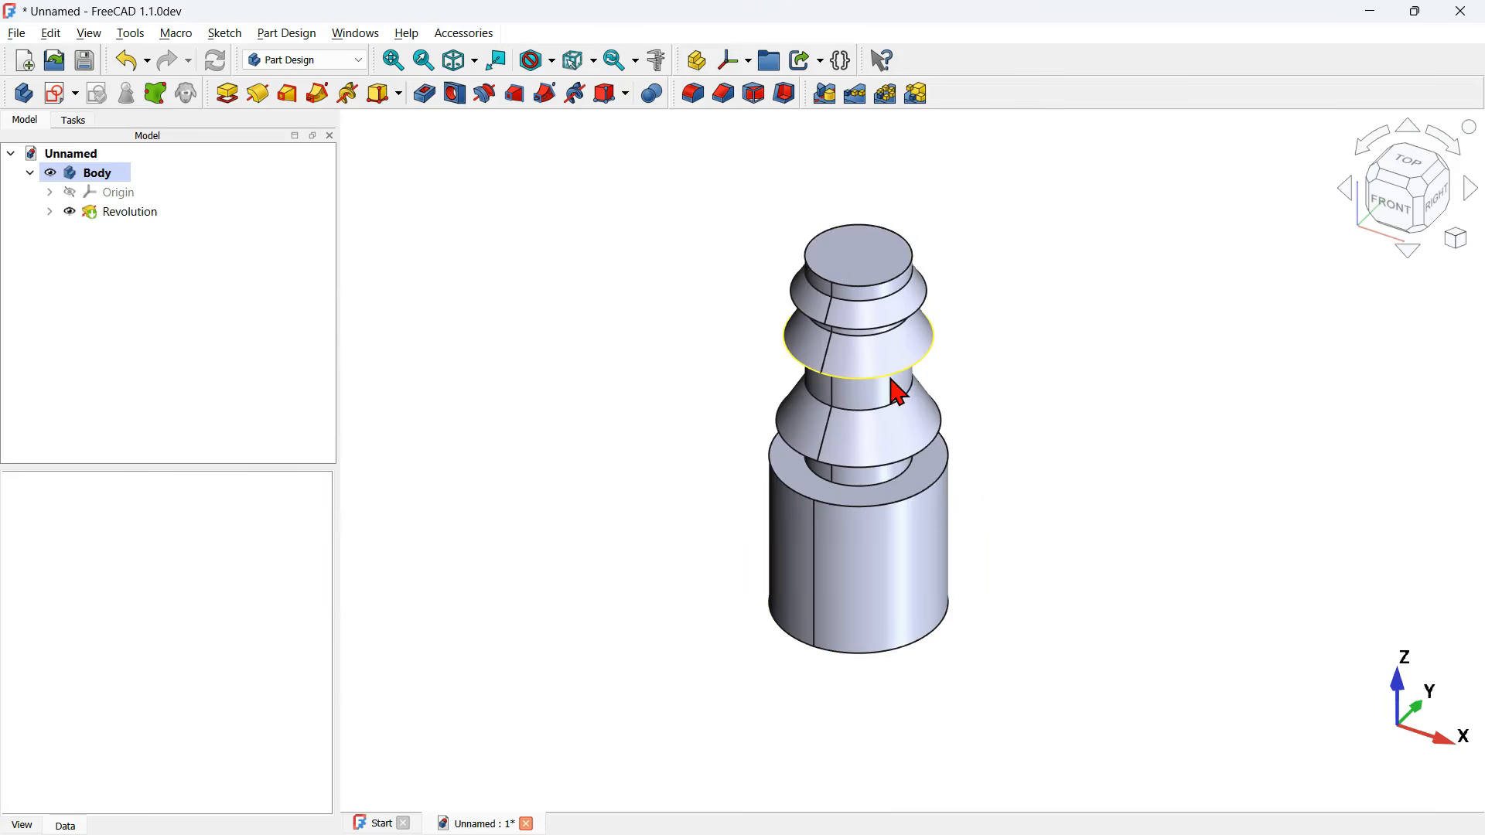
- Check the finished k5 model, and polar-pattern the revolution about the base Y axis with 3 occurrences over an overall angle of 360°
{"action": "key", "text": "alt+Tab"}
{"action": "key", "text": "Tab"}
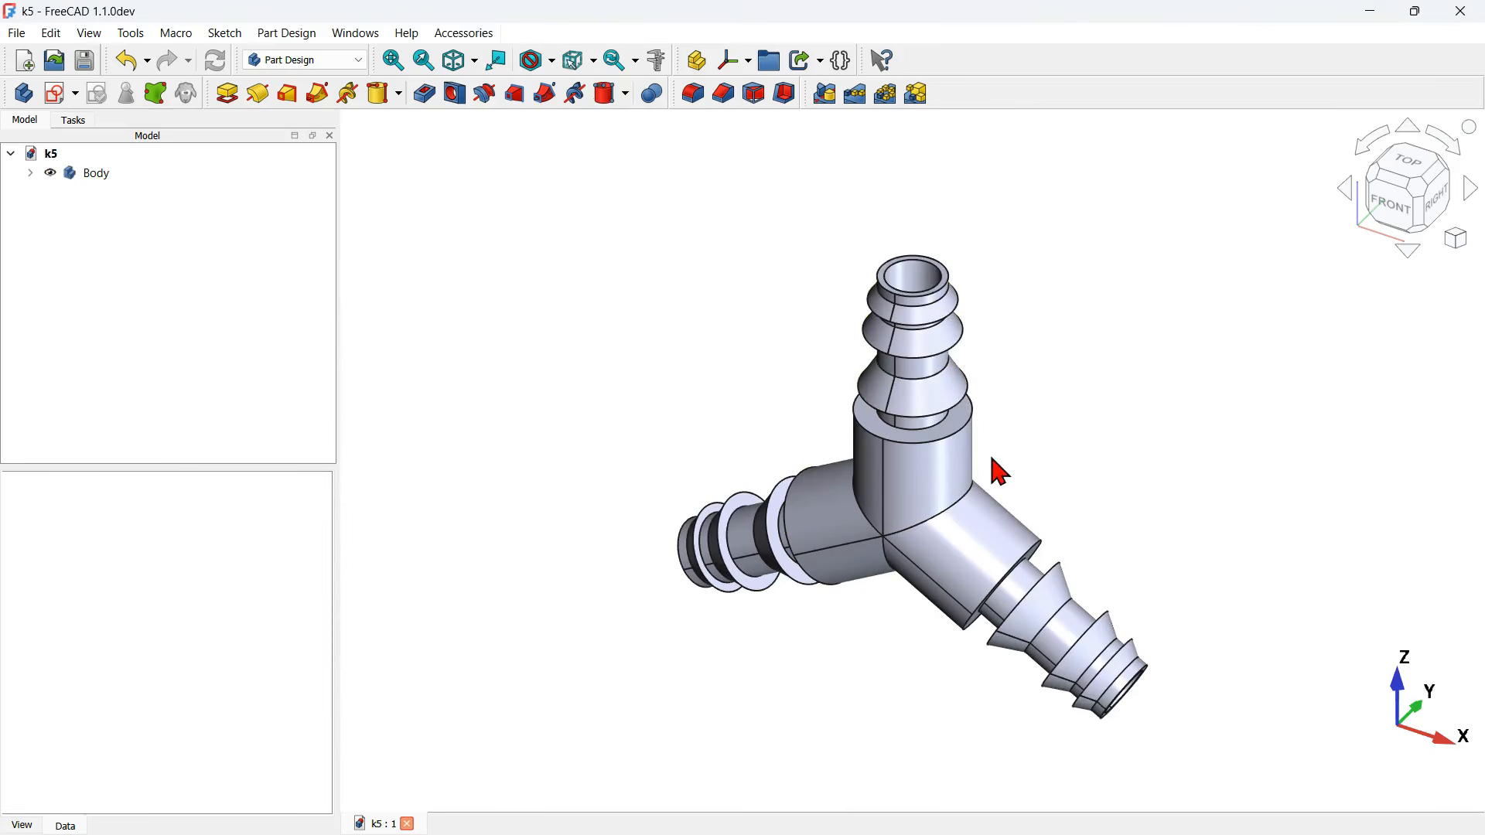
{"action": "key", "text": "alt+Tab"}
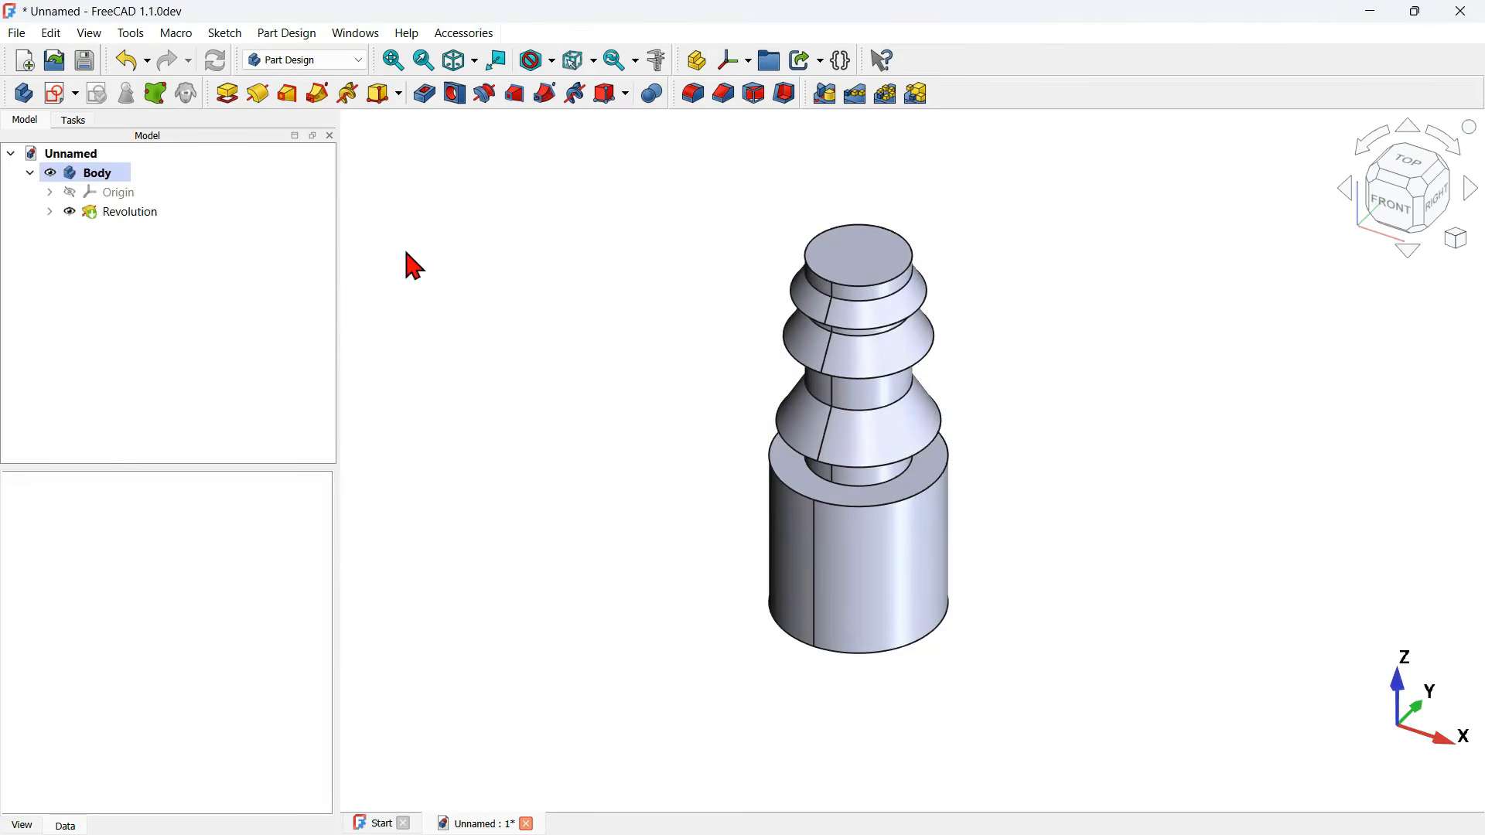
{"action": "left_click", "coordinate": [125, 212]}
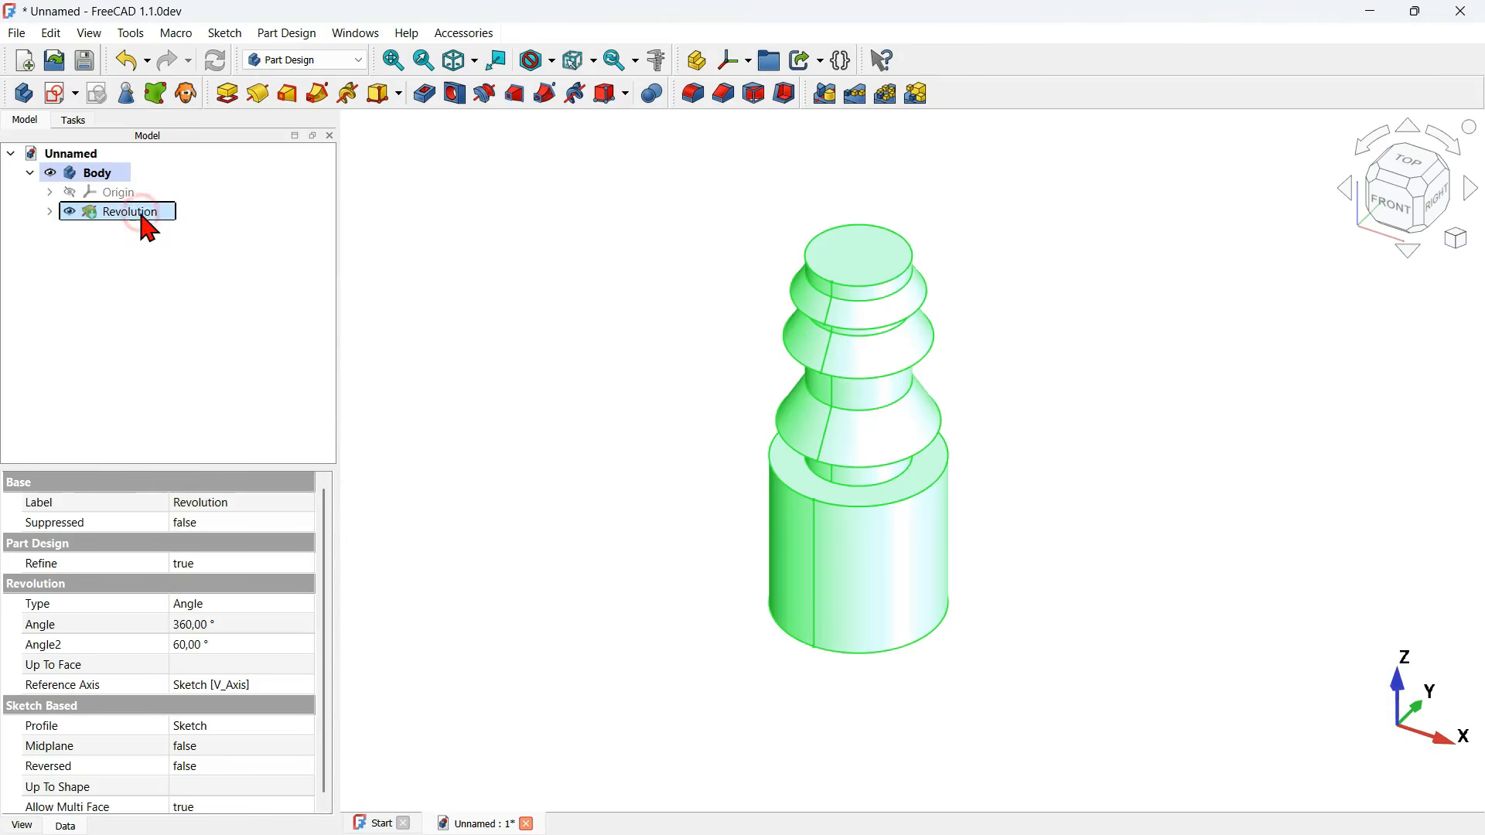
{"action": "left_click", "coordinate": [887, 94]}
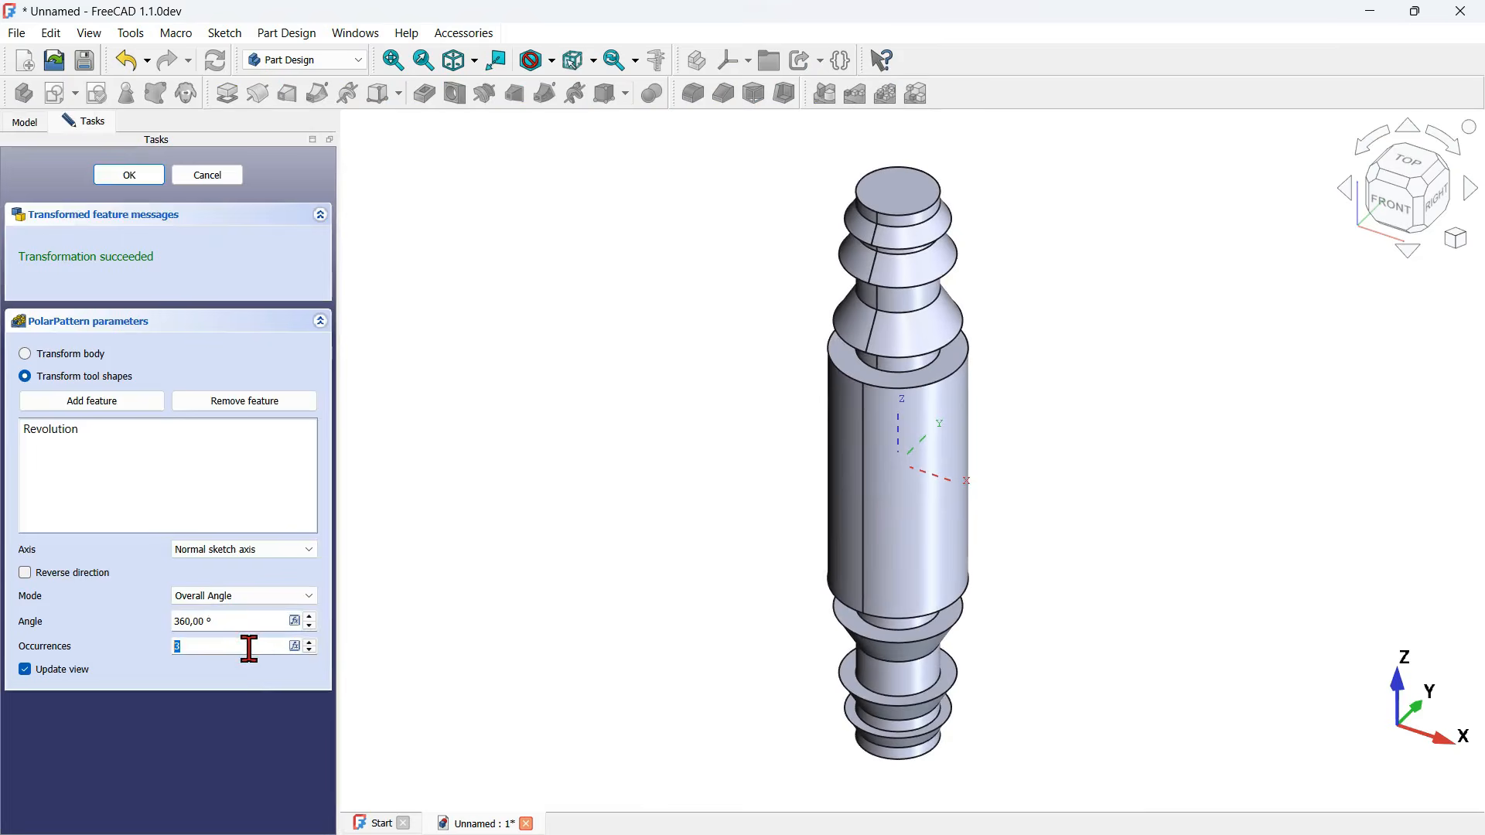
{"action": "left_click", "coordinate": [233, 553]}
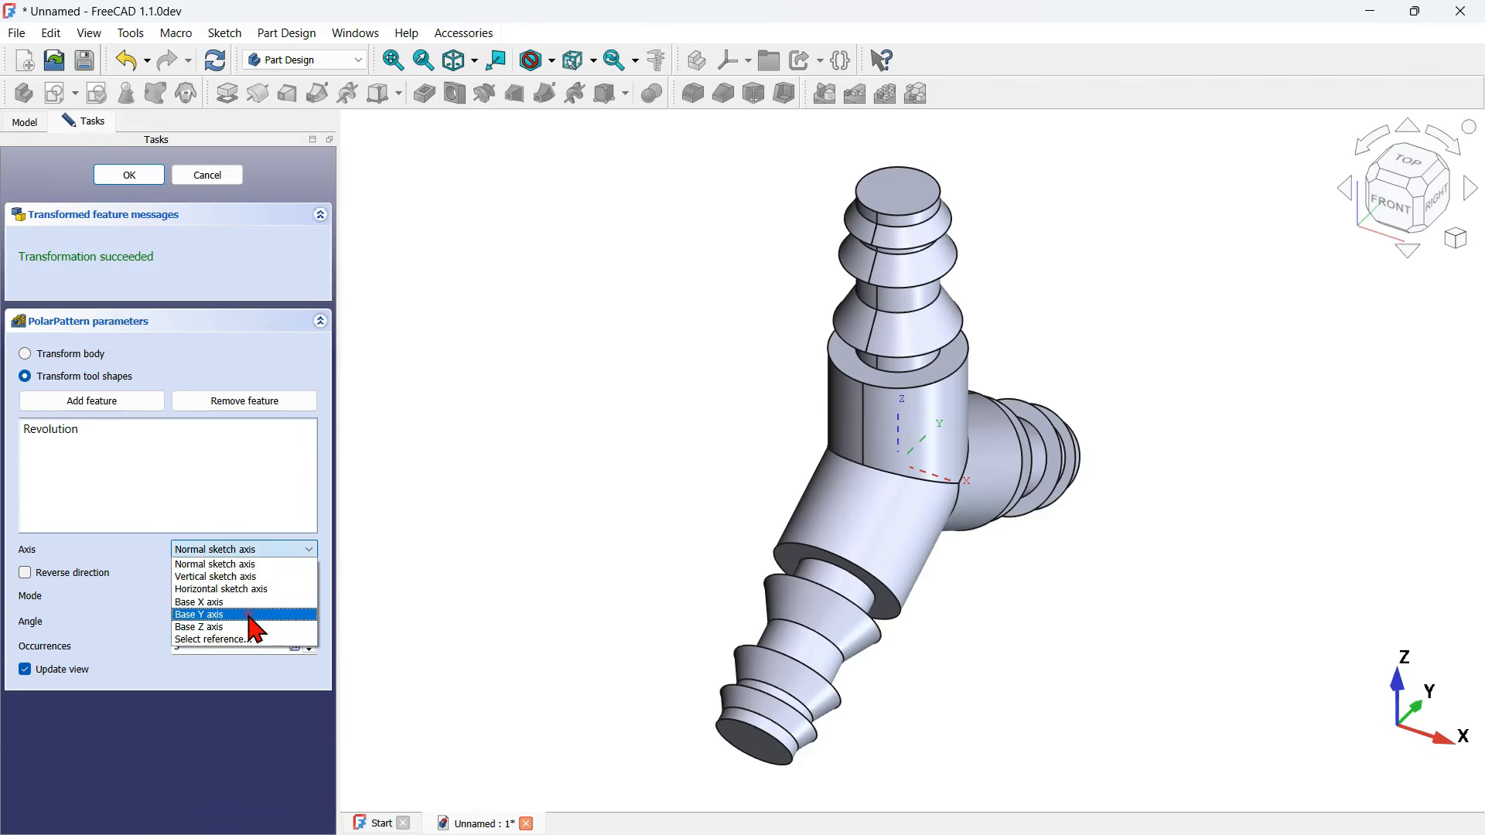
{"action": "left_click", "coordinate": [250, 615]}
{"action": "left_click", "coordinate": [609, 471]}
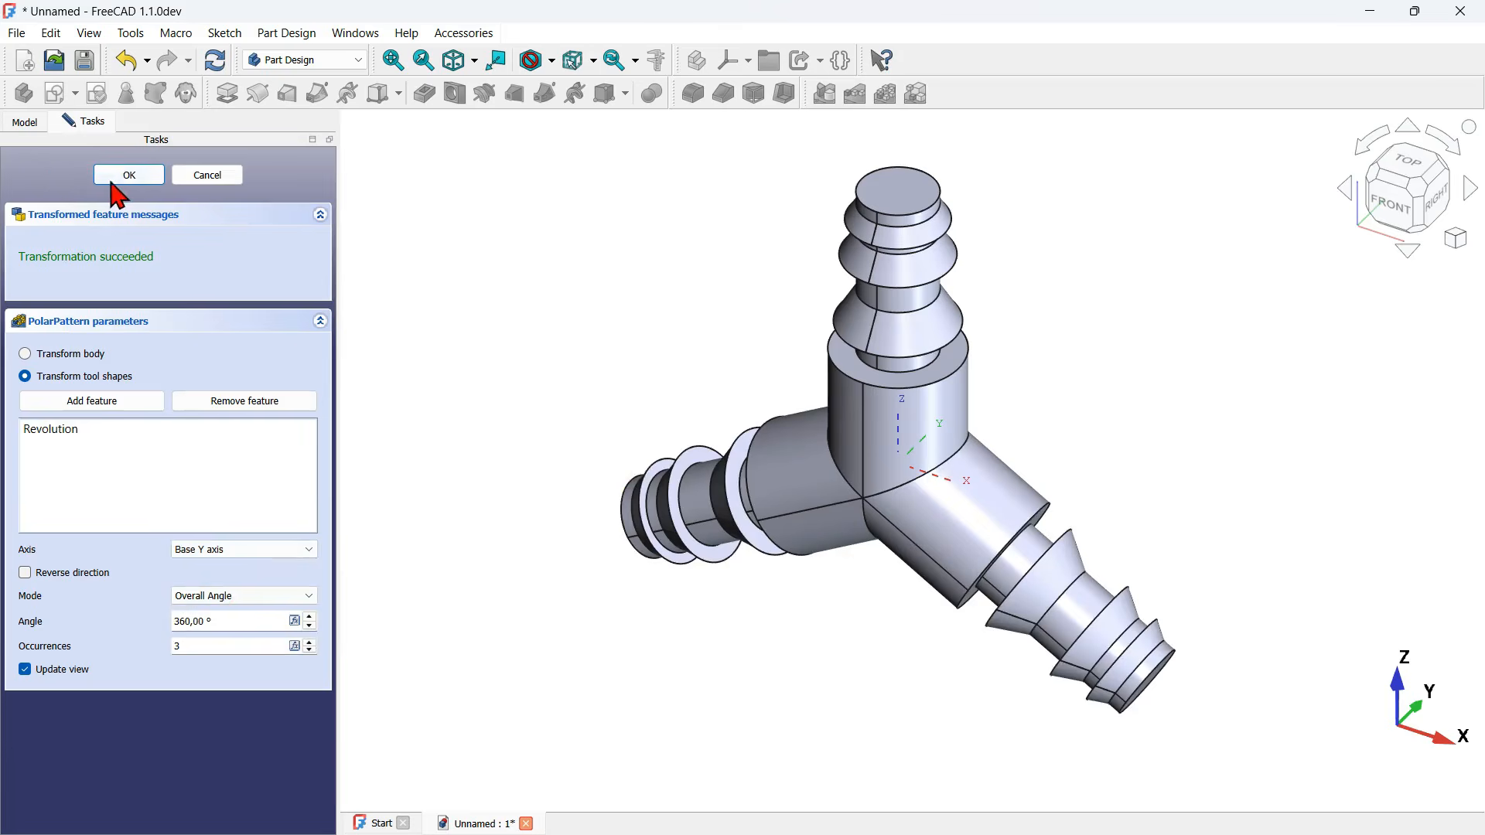
{"action": "left_click", "coordinate": [130, 179]}
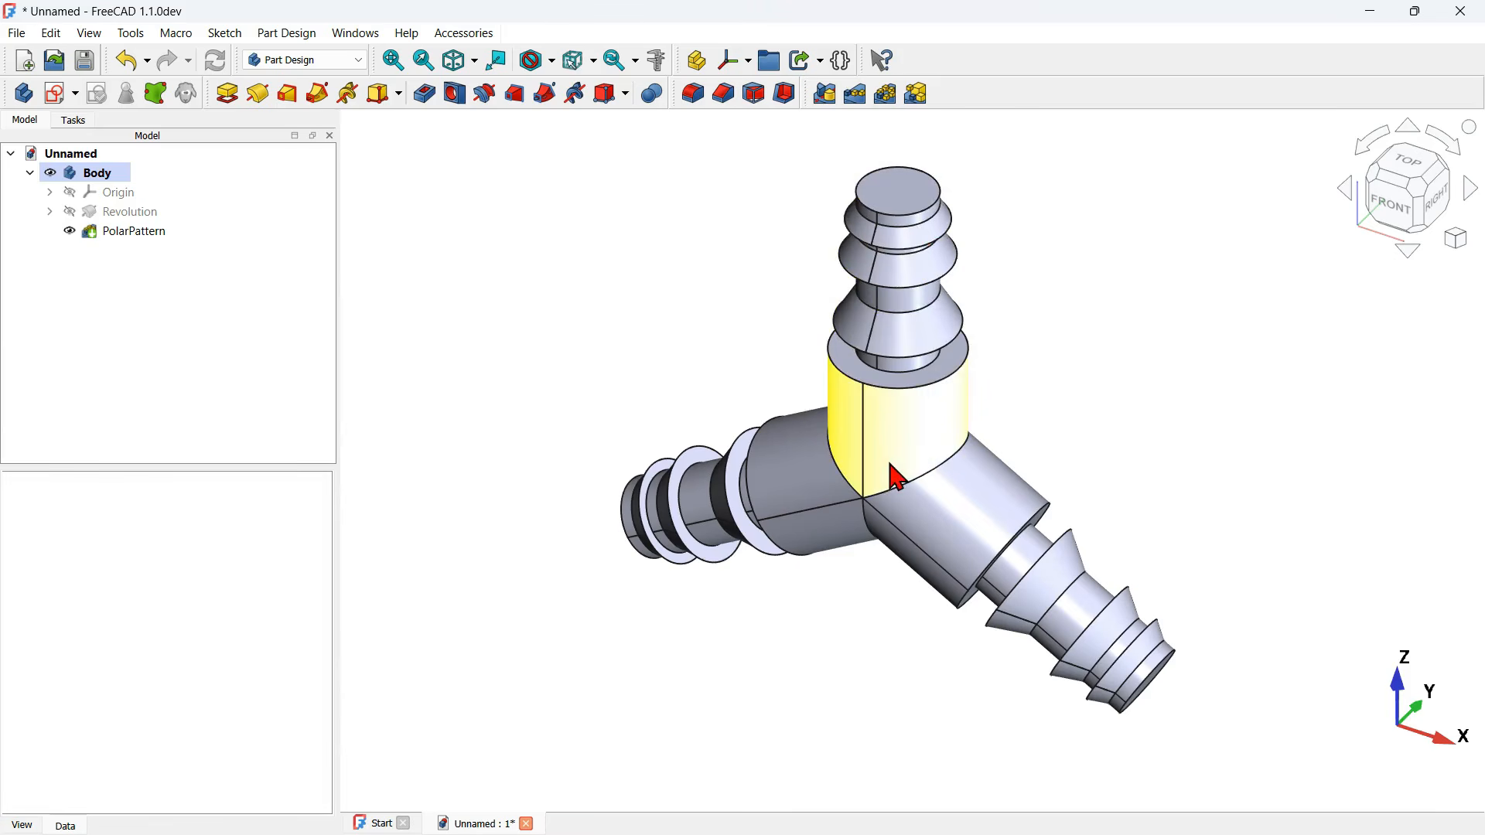
- Make the patterned three-arm body transparent
{"action": "left_click", "coordinate": [917, 432]}
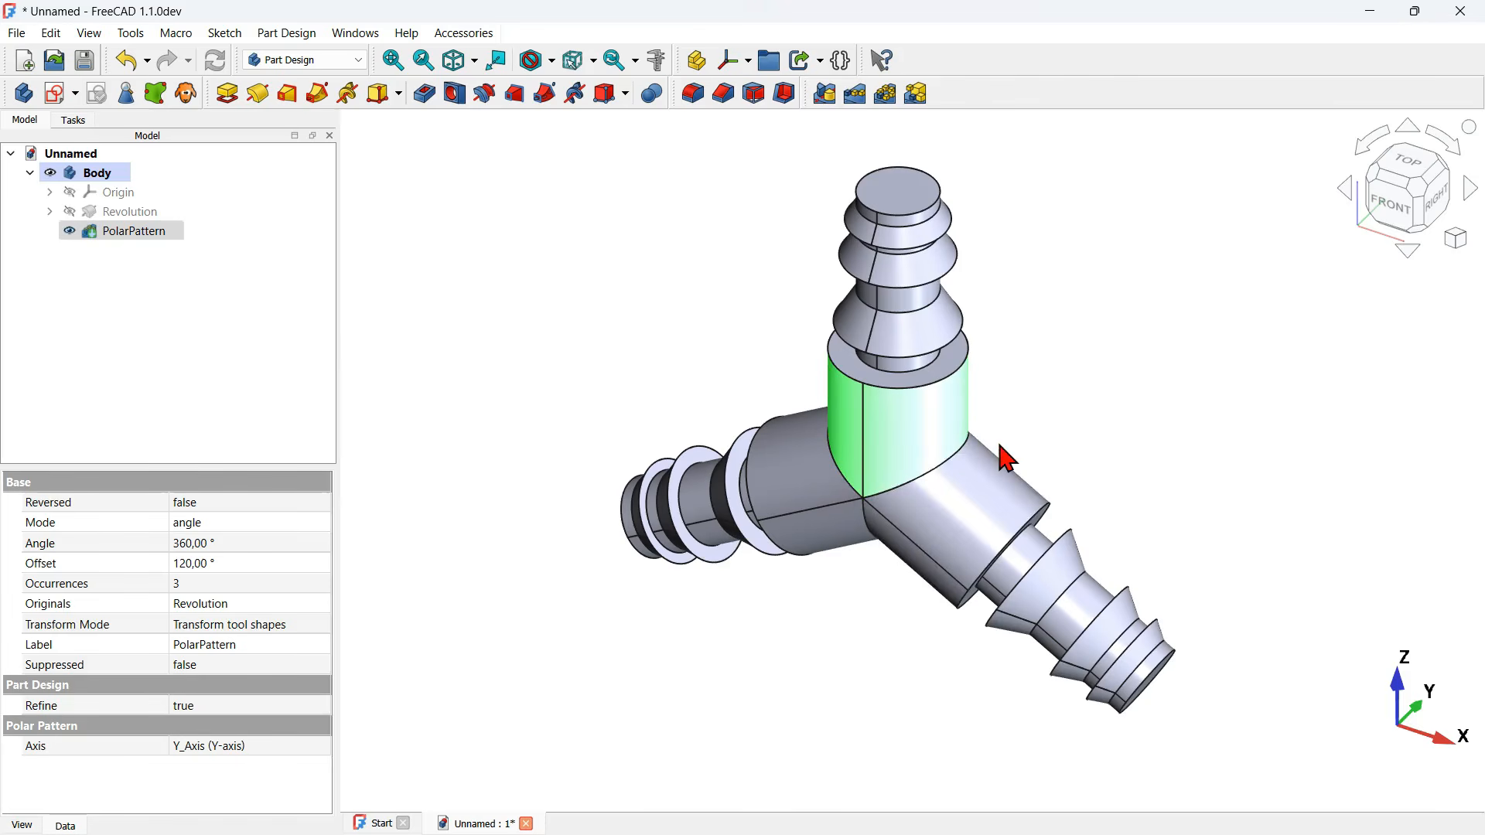
{"action": "key", "text": "v"}
{"action": "key", "text": "t"}
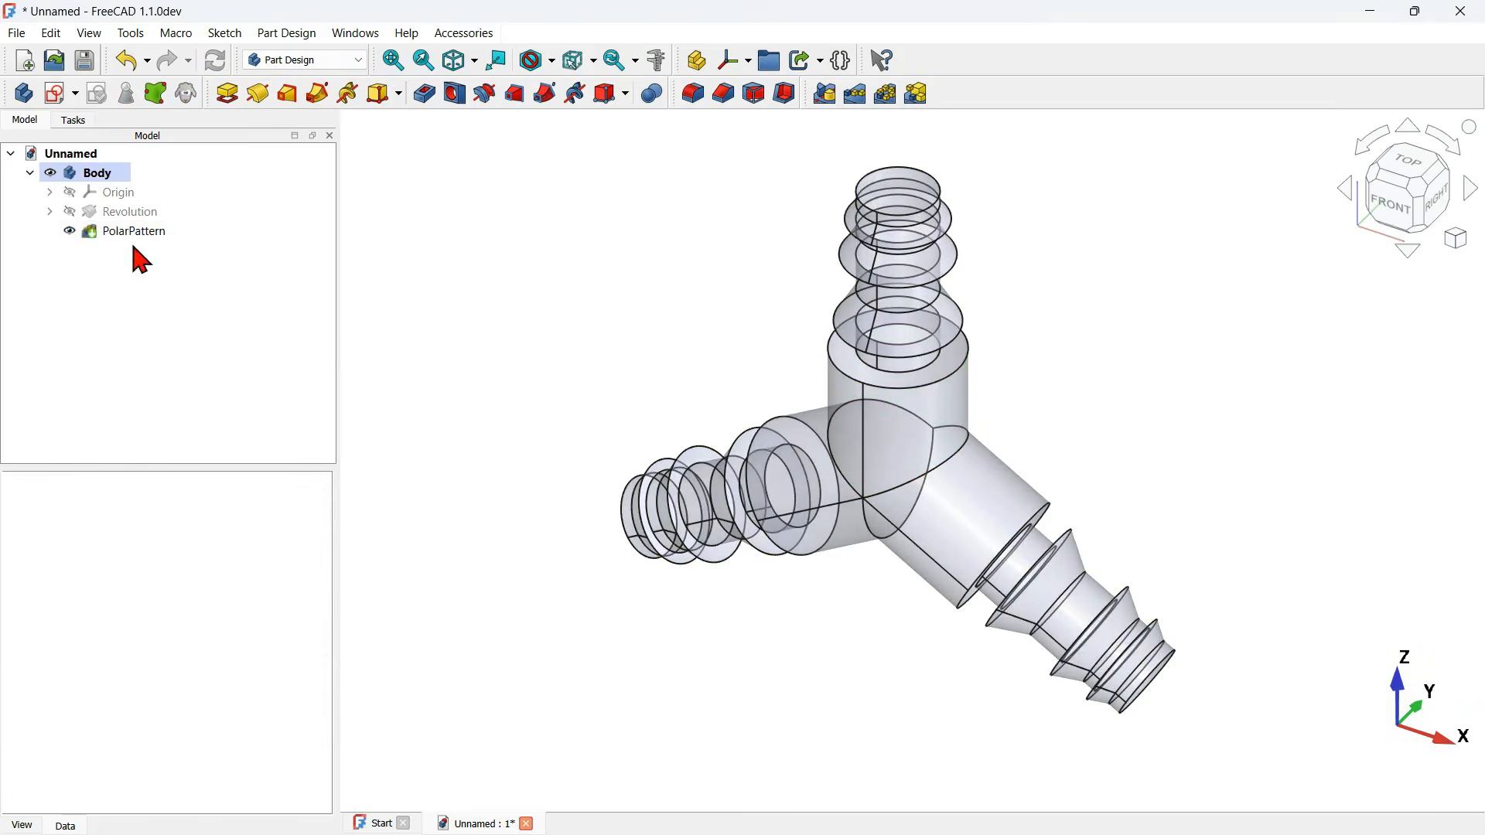
{"action": "left_click", "coordinate": [126, 212]}
{"action": "left_click", "coordinate": [131, 231]}
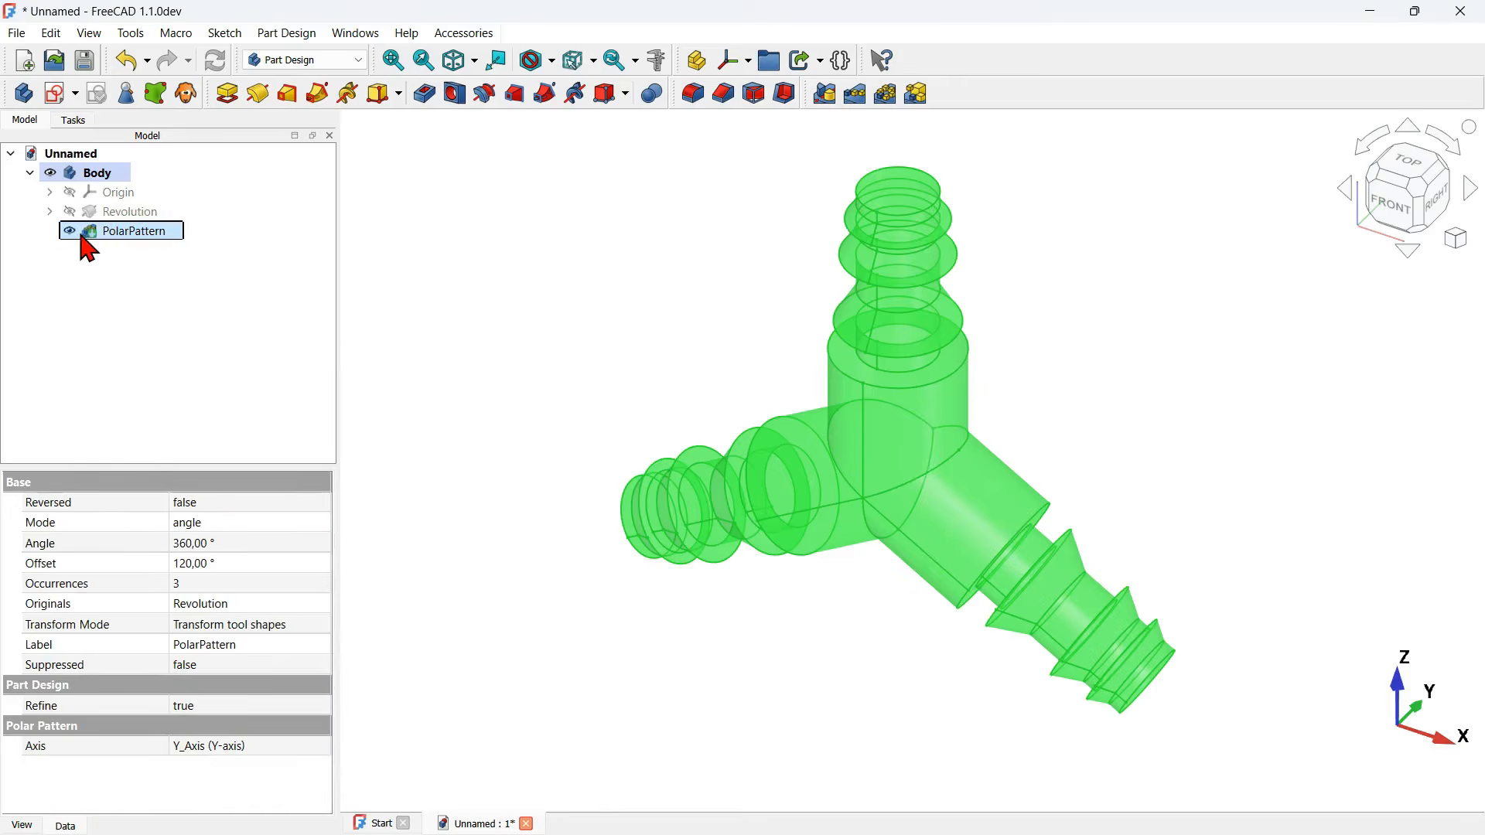
{"action": "right_click", "coordinate": [158, 231]}
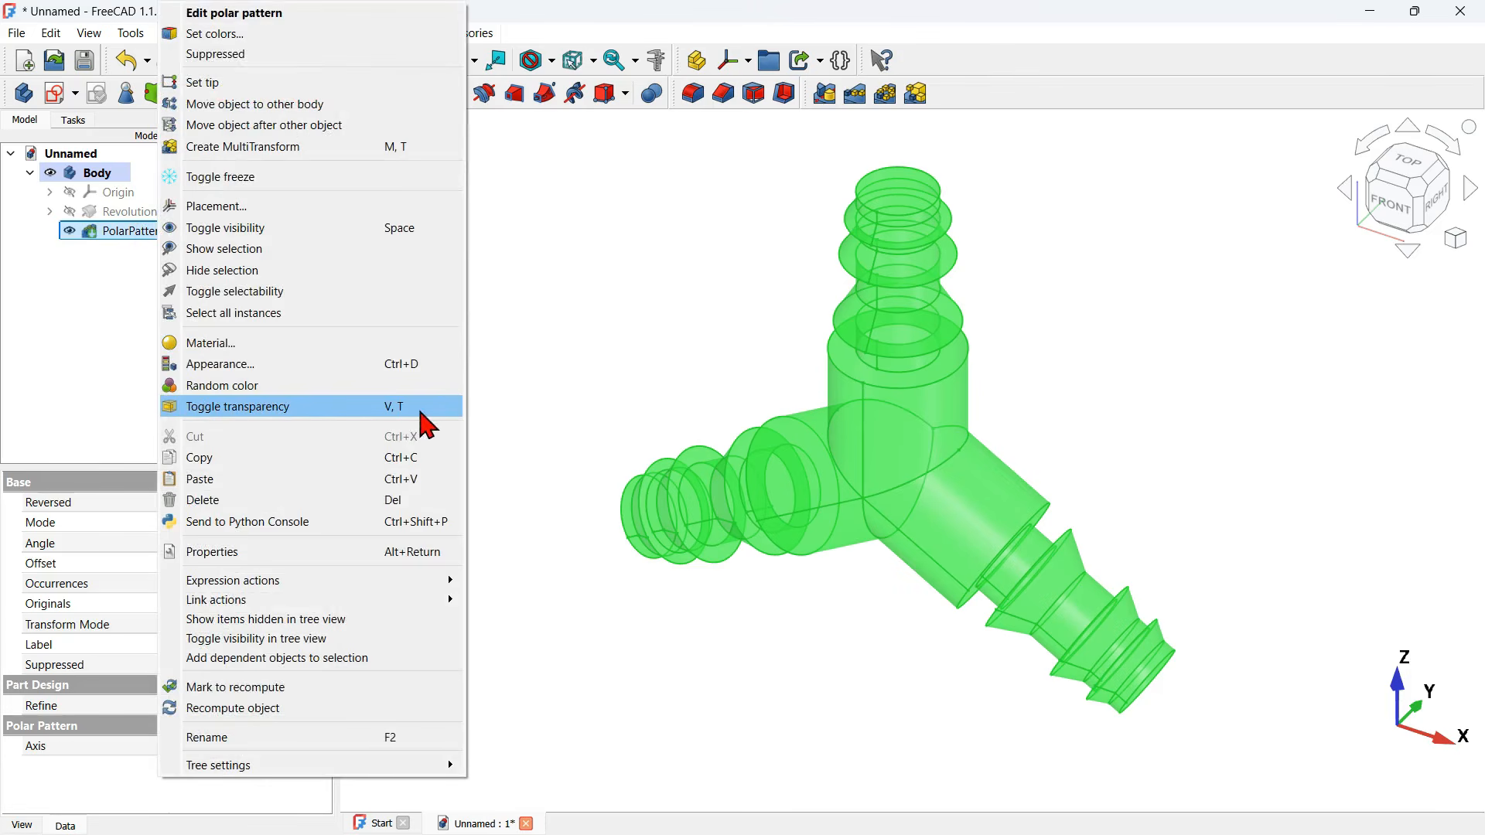
{"action": "left_click", "coordinate": [596, 373]}
{"action": "left_click", "coordinate": [535, 304]}
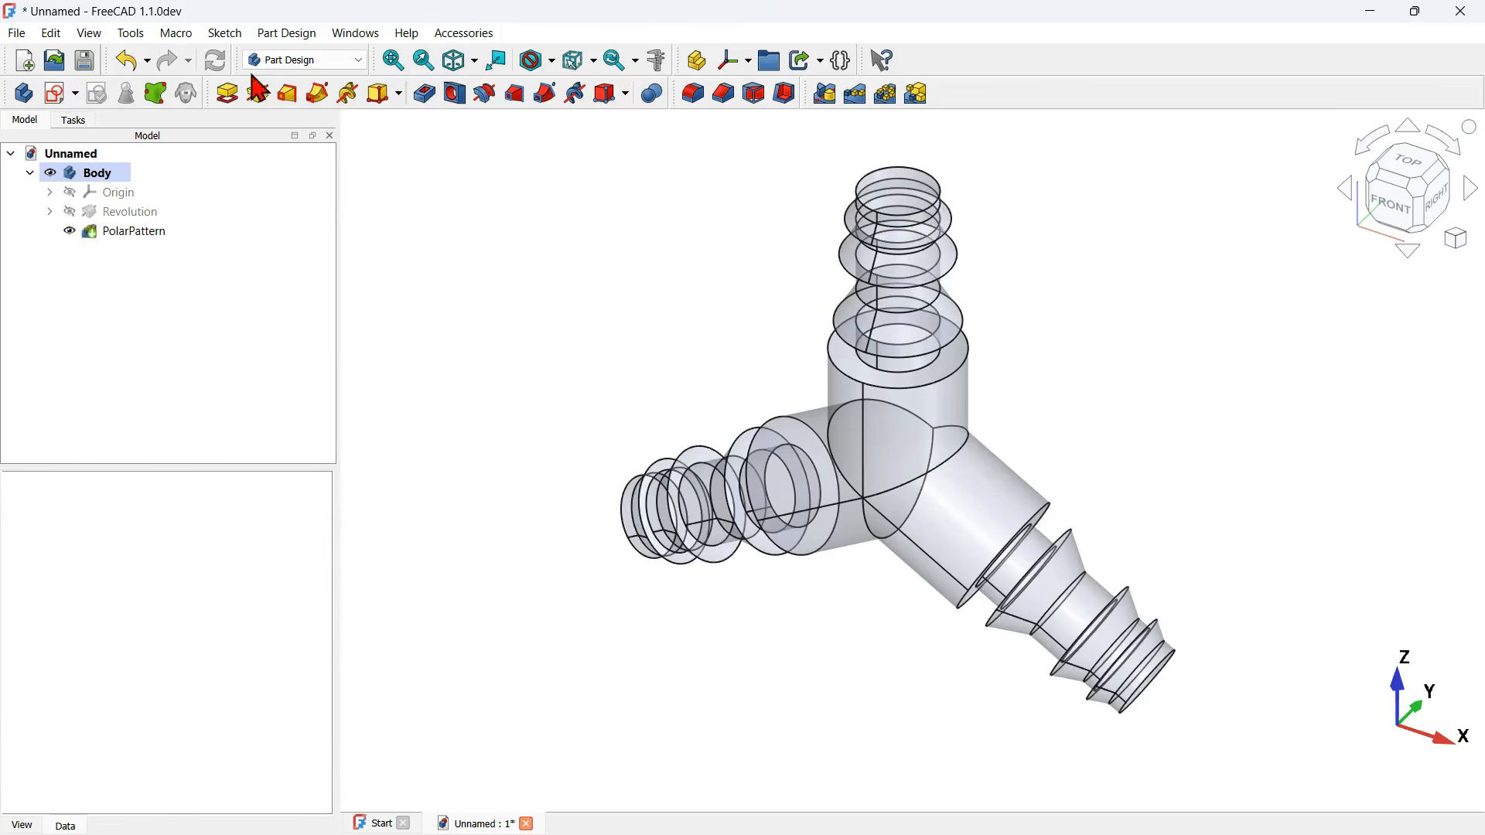
- Add a subtractive cylinder and attach it to the origin's XY plane in XY on plane mode
{"action": "left_click", "coordinate": [625, 93]}
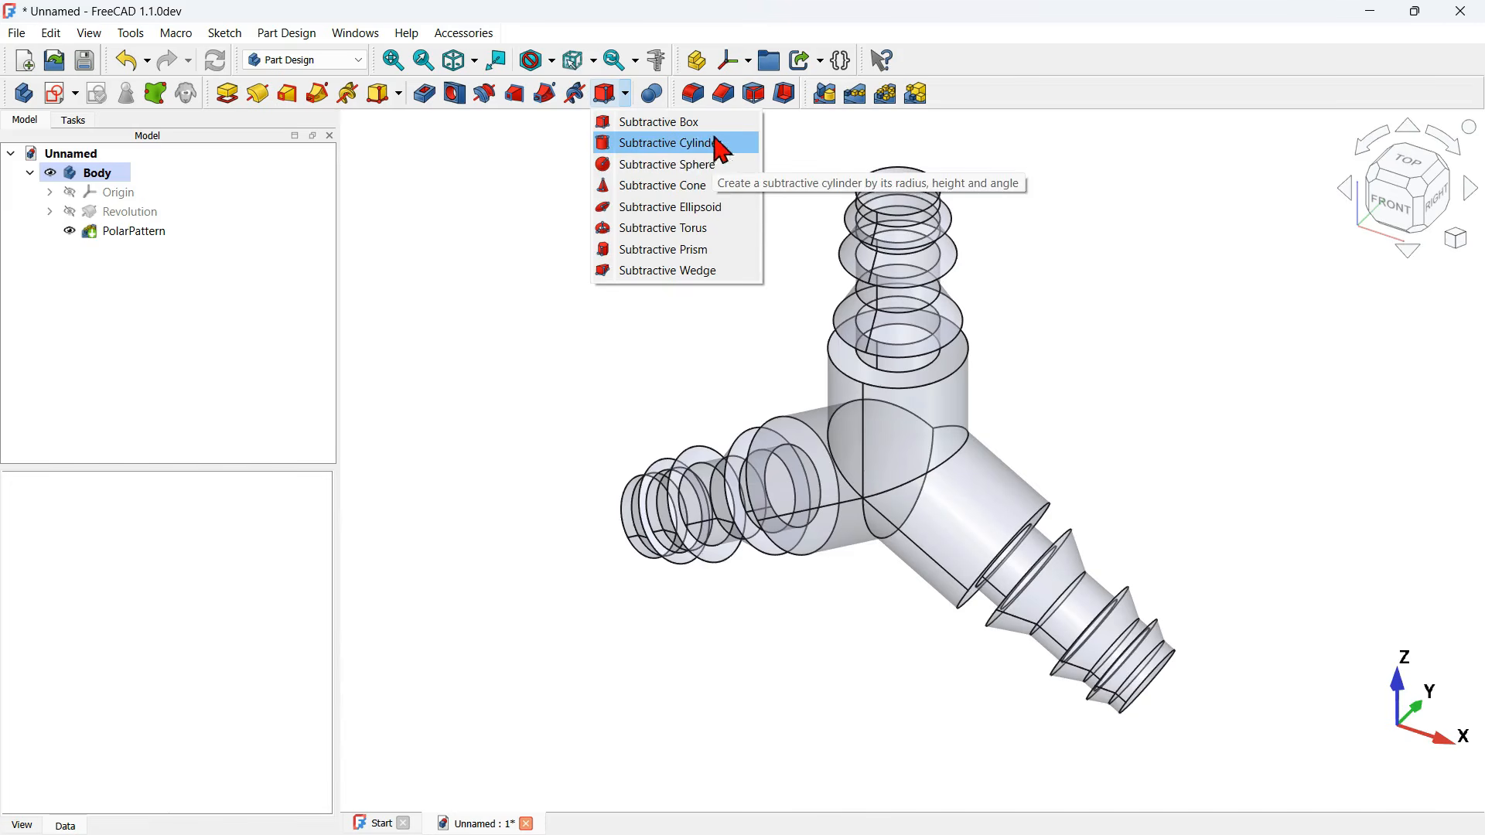
{"action": "left_click", "coordinate": [690, 145]}
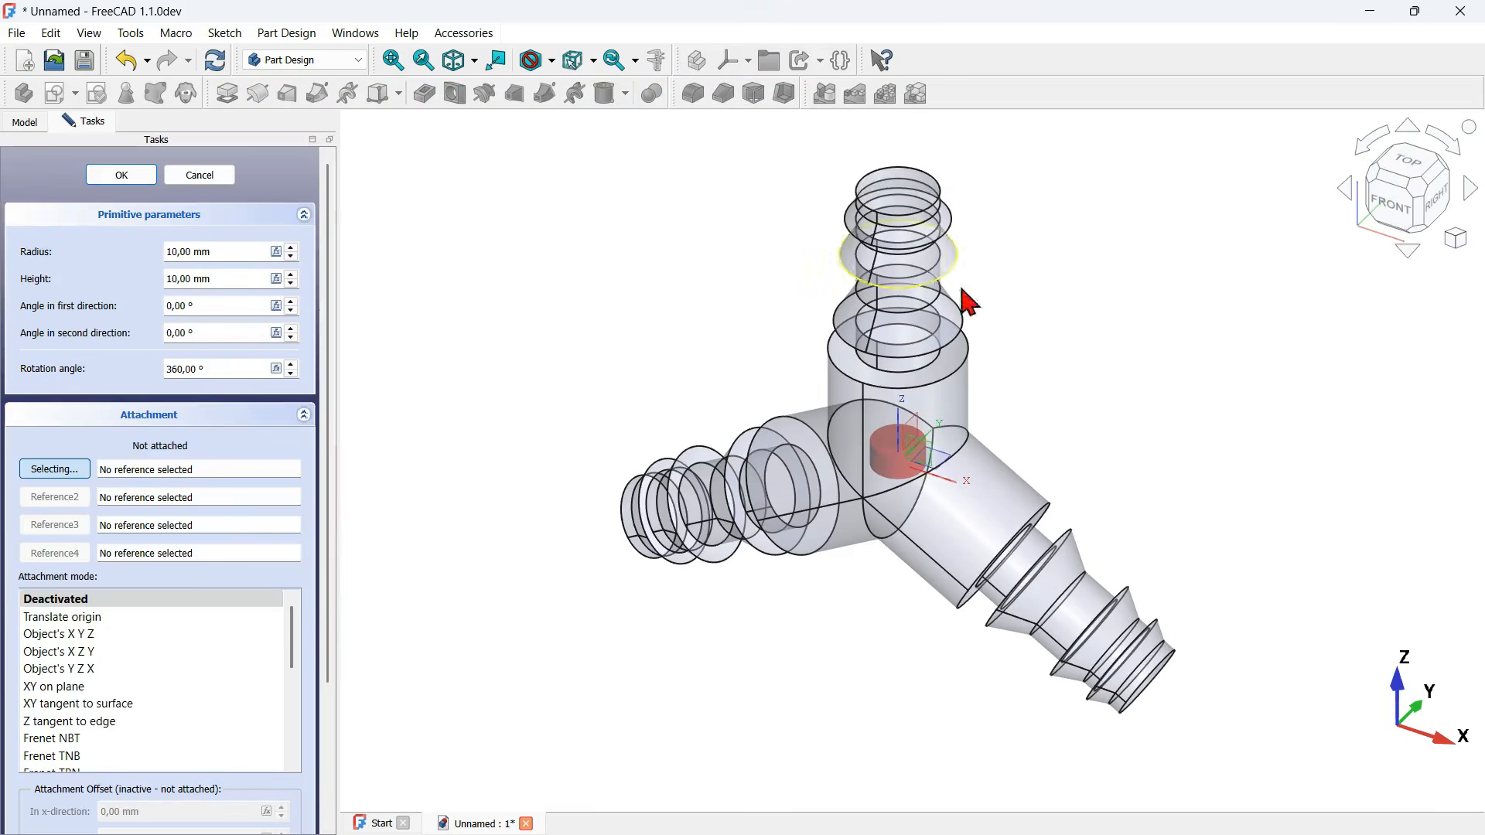
{"action": "scroll", "coordinate": [735, 329], "scroll_direction": "up", "scroll_amount": 2}
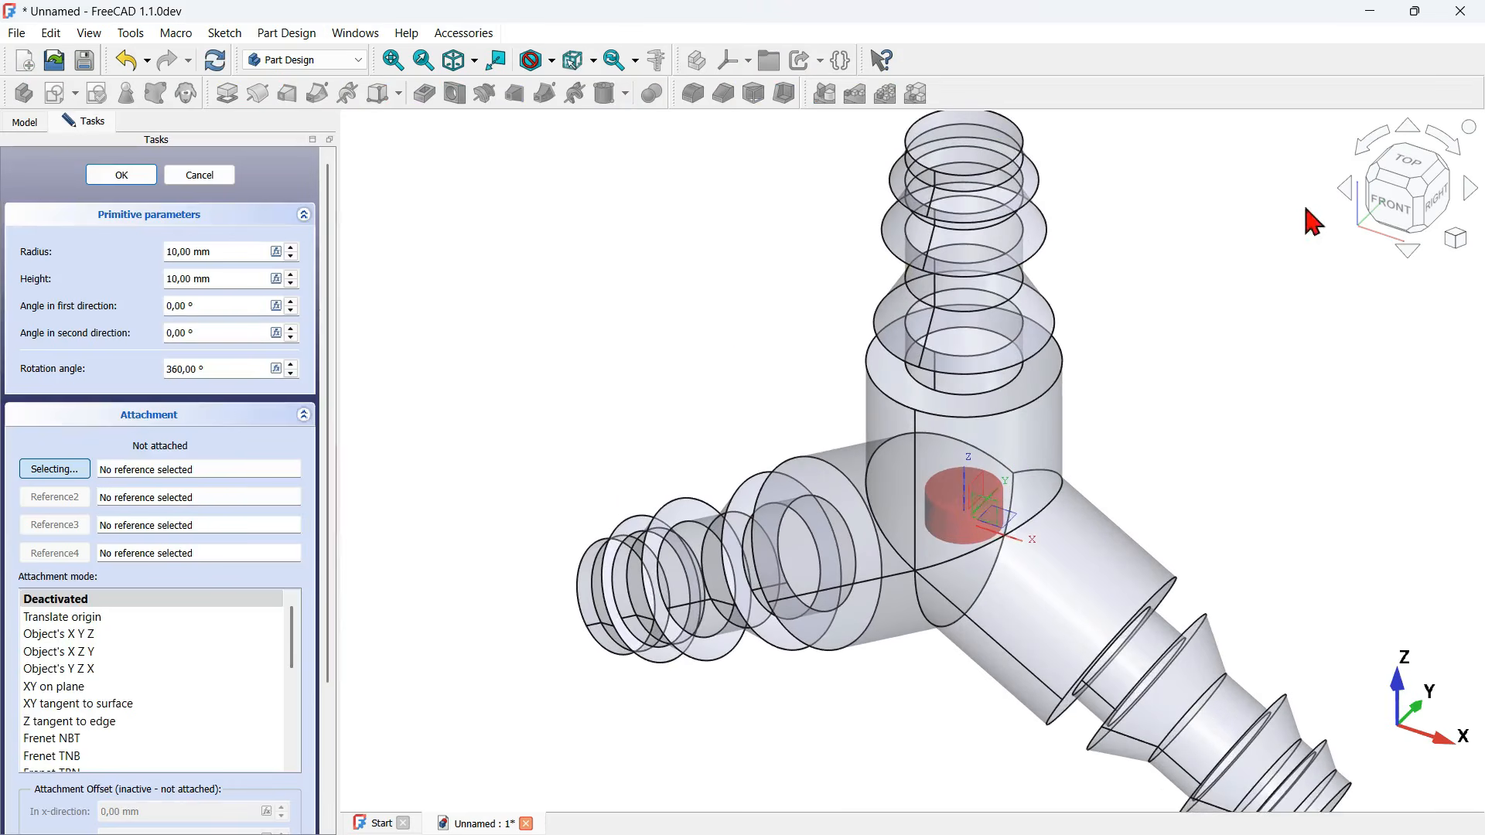
{"action": "left_click", "coordinate": [1388, 205]}
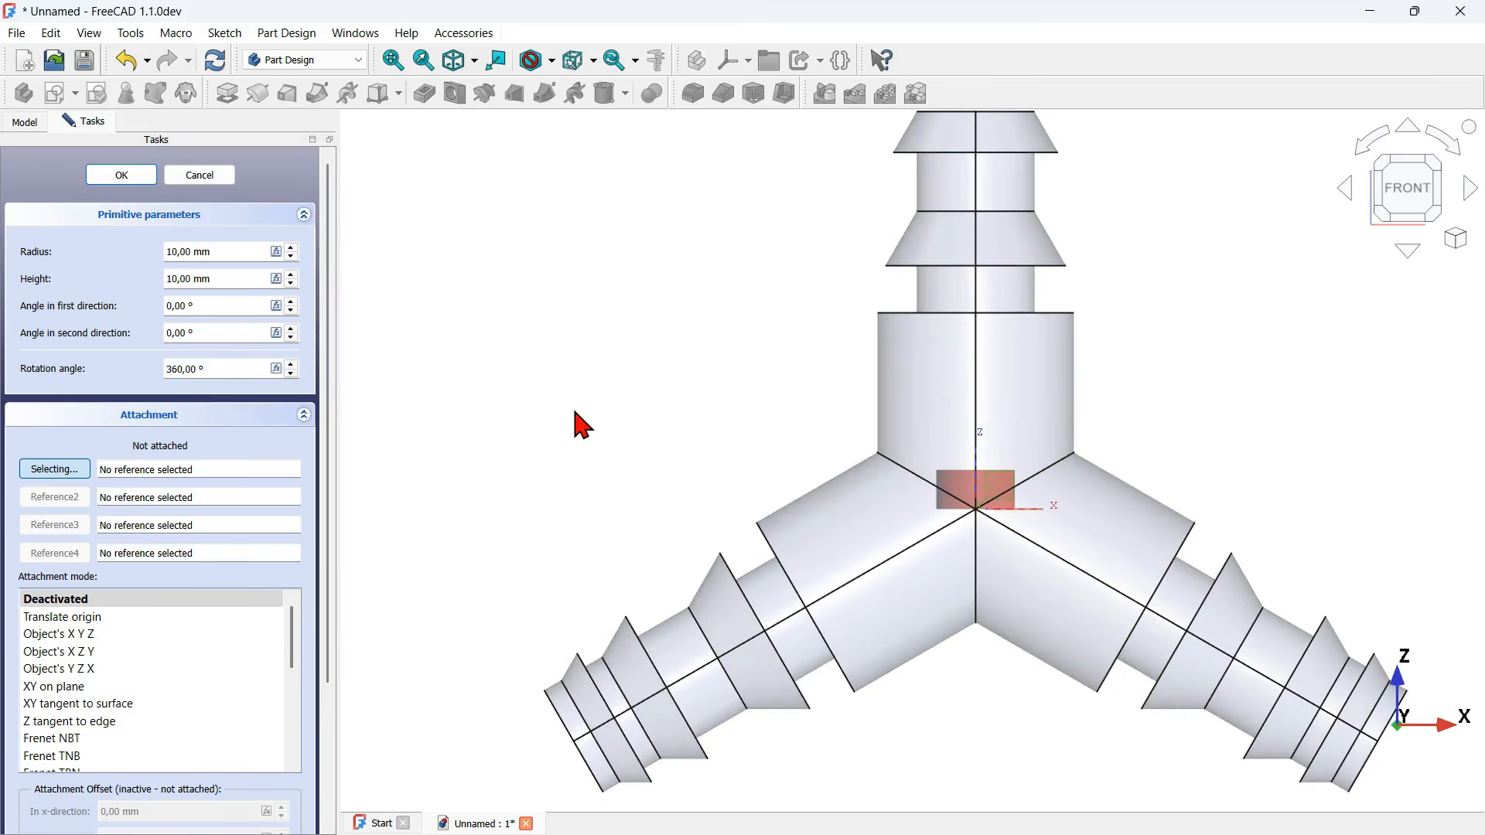
{"action": "left_click", "coordinate": [35, 124]}
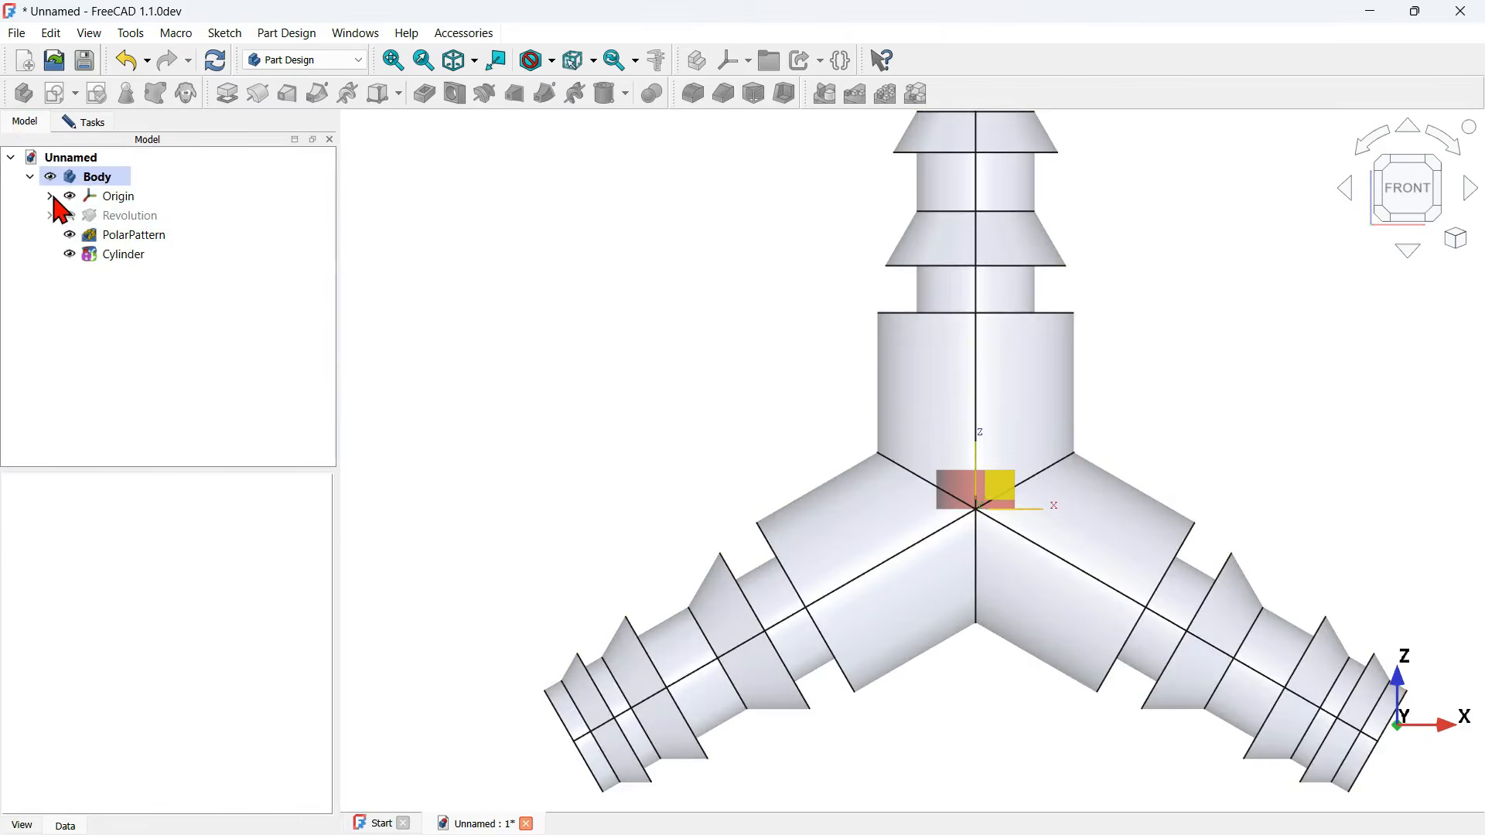
{"action": "left_click", "coordinate": [51, 196]}
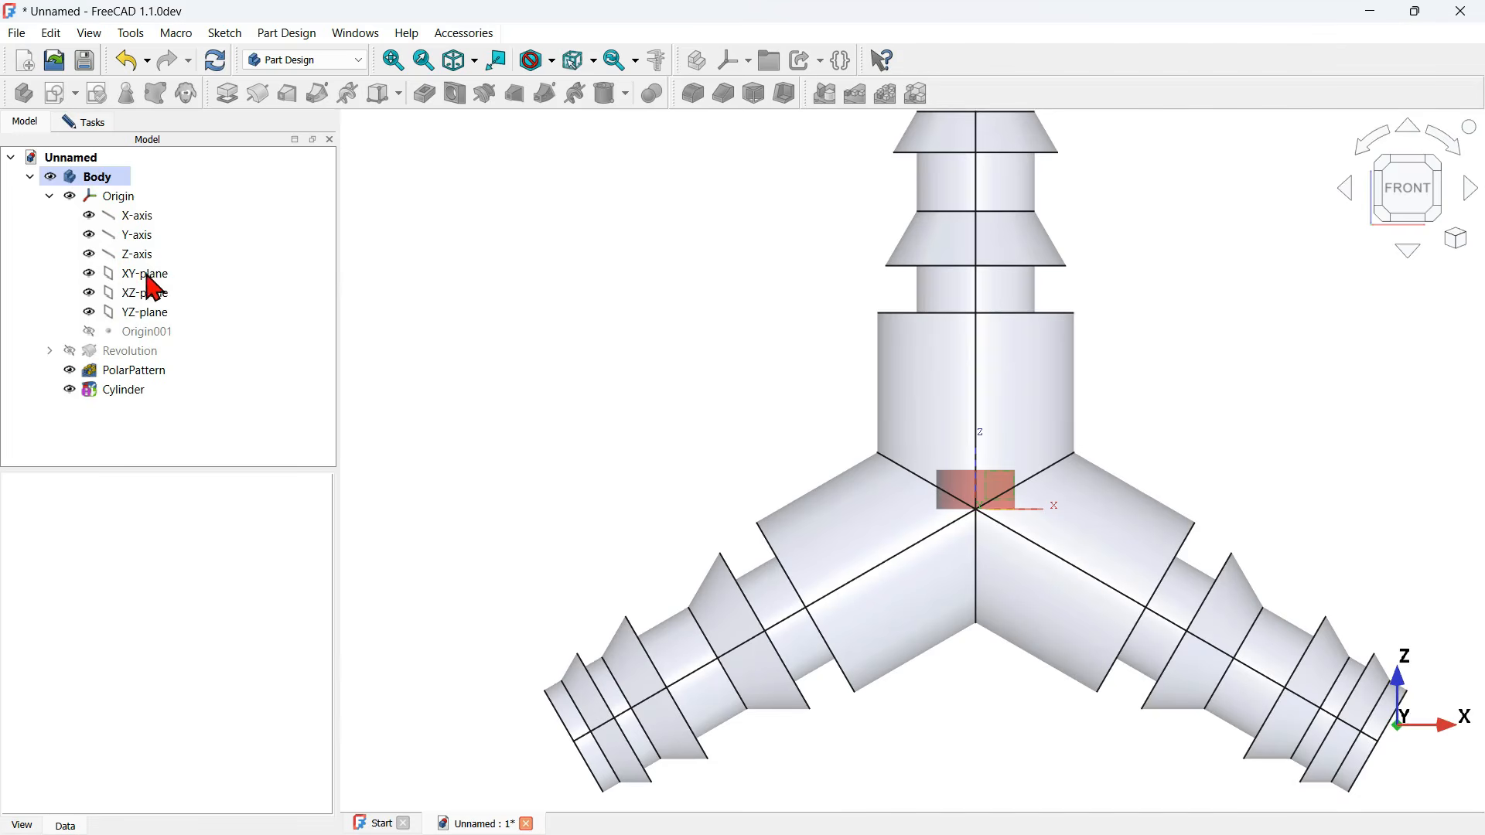
{"action": "left_click", "coordinate": [86, 123]}
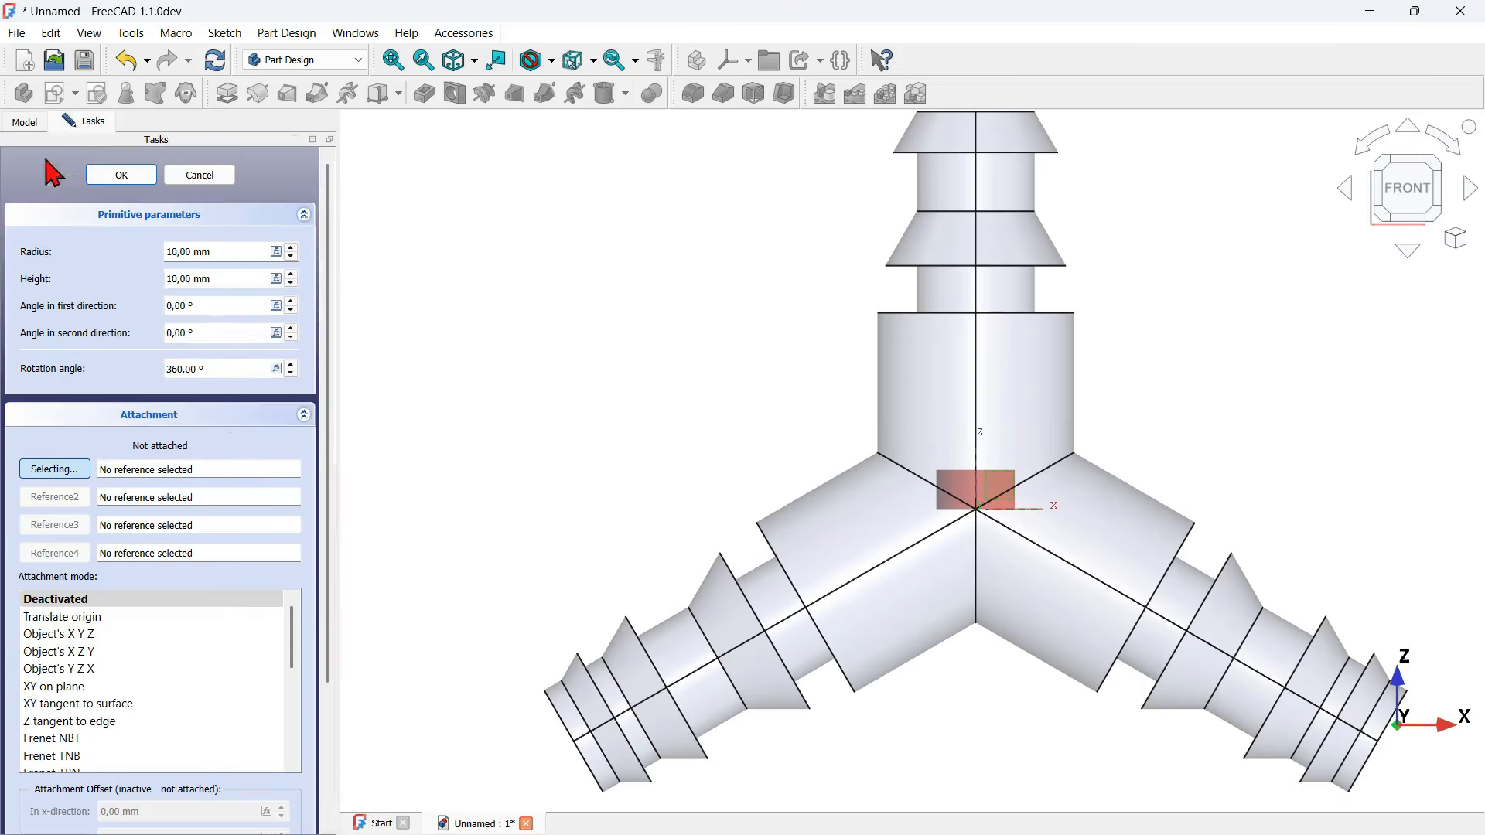
{"action": "left_click", "coordinate": [25, 122]}
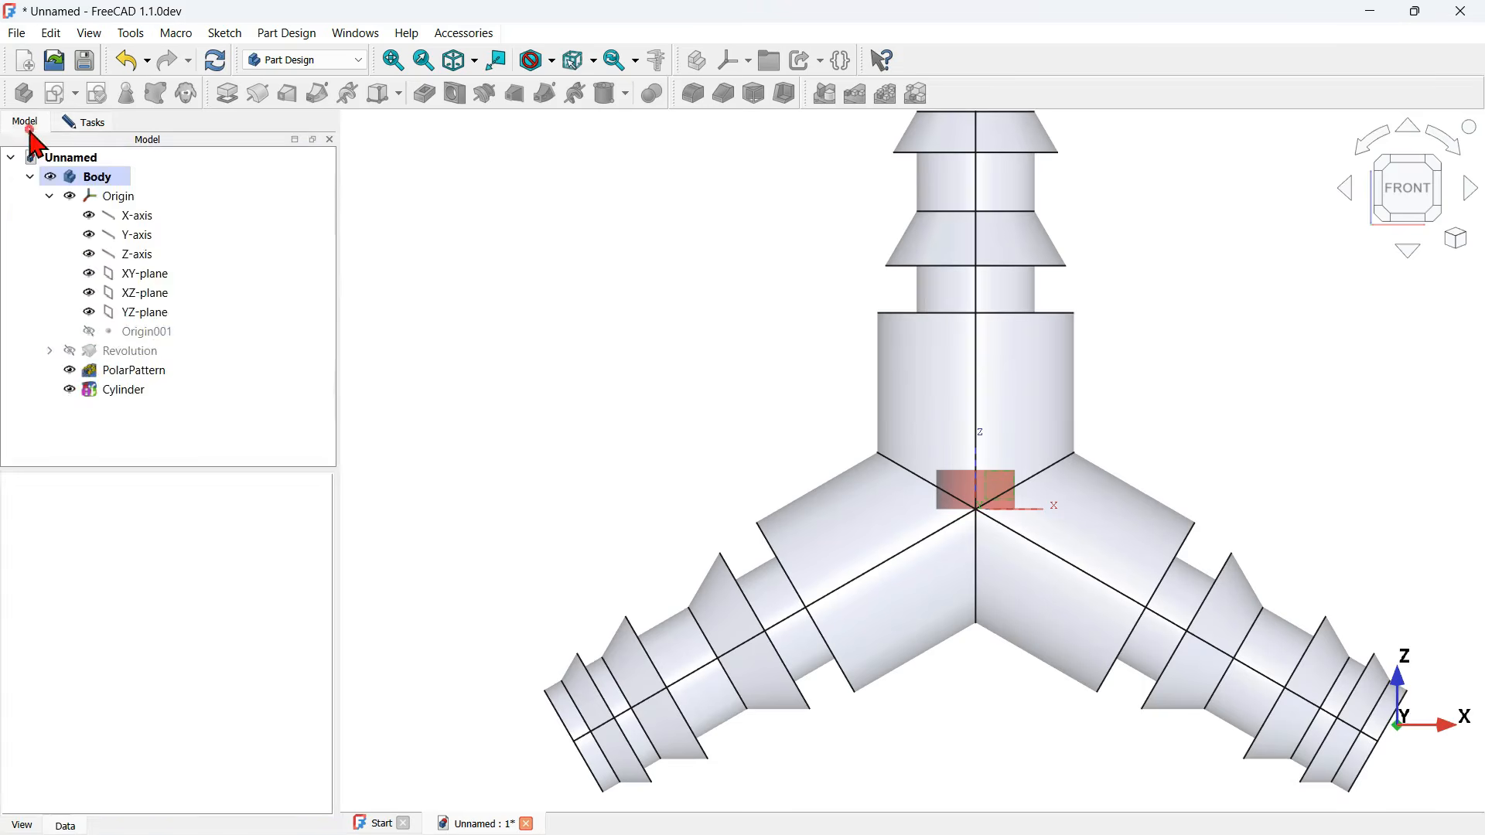
{"action": "left_click", "coordinate": [146, 274]}
{"action": "left_click", "coordinate": [87, 122]}
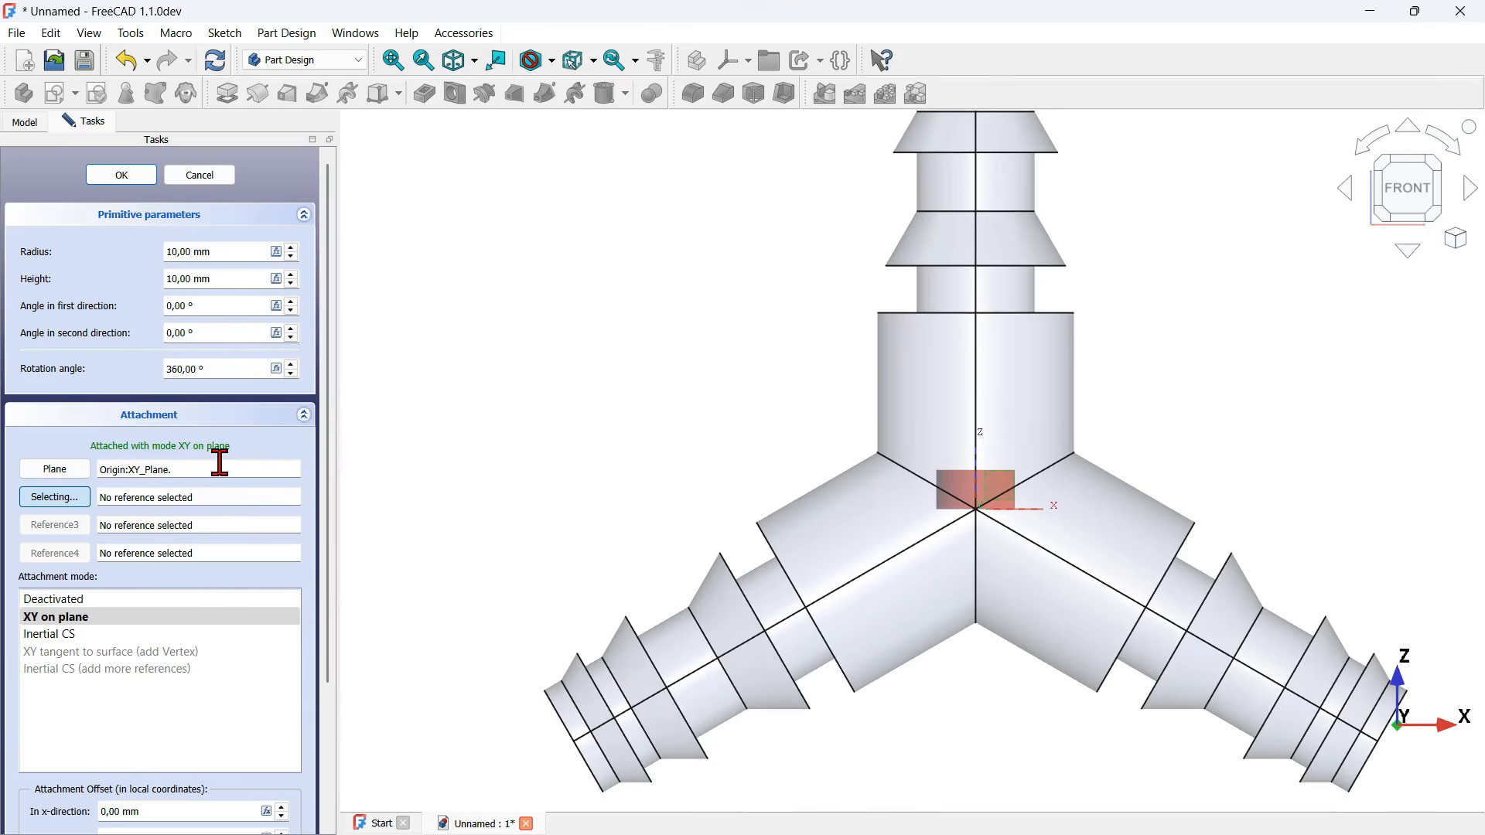
- Set the subtractive cylinder's radius to 12 mm and height to 120 mm, and finish the cut
{"action": "left_click", "coordinate": [232, 252]}
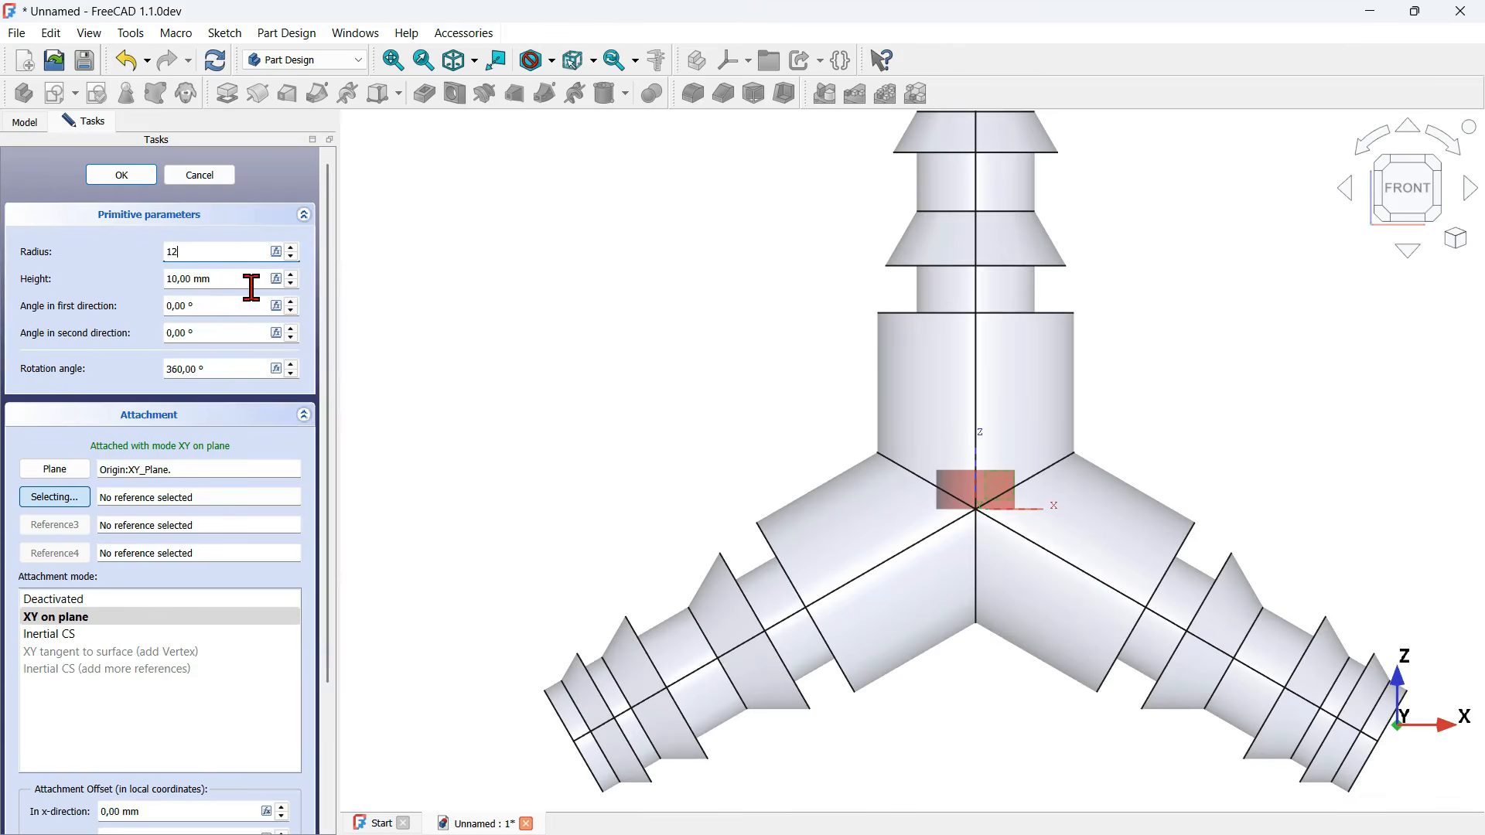
{"action": "scroll", "coordinate": [606, 487], "scroll_direction": "down", "scroll_amount": 2}
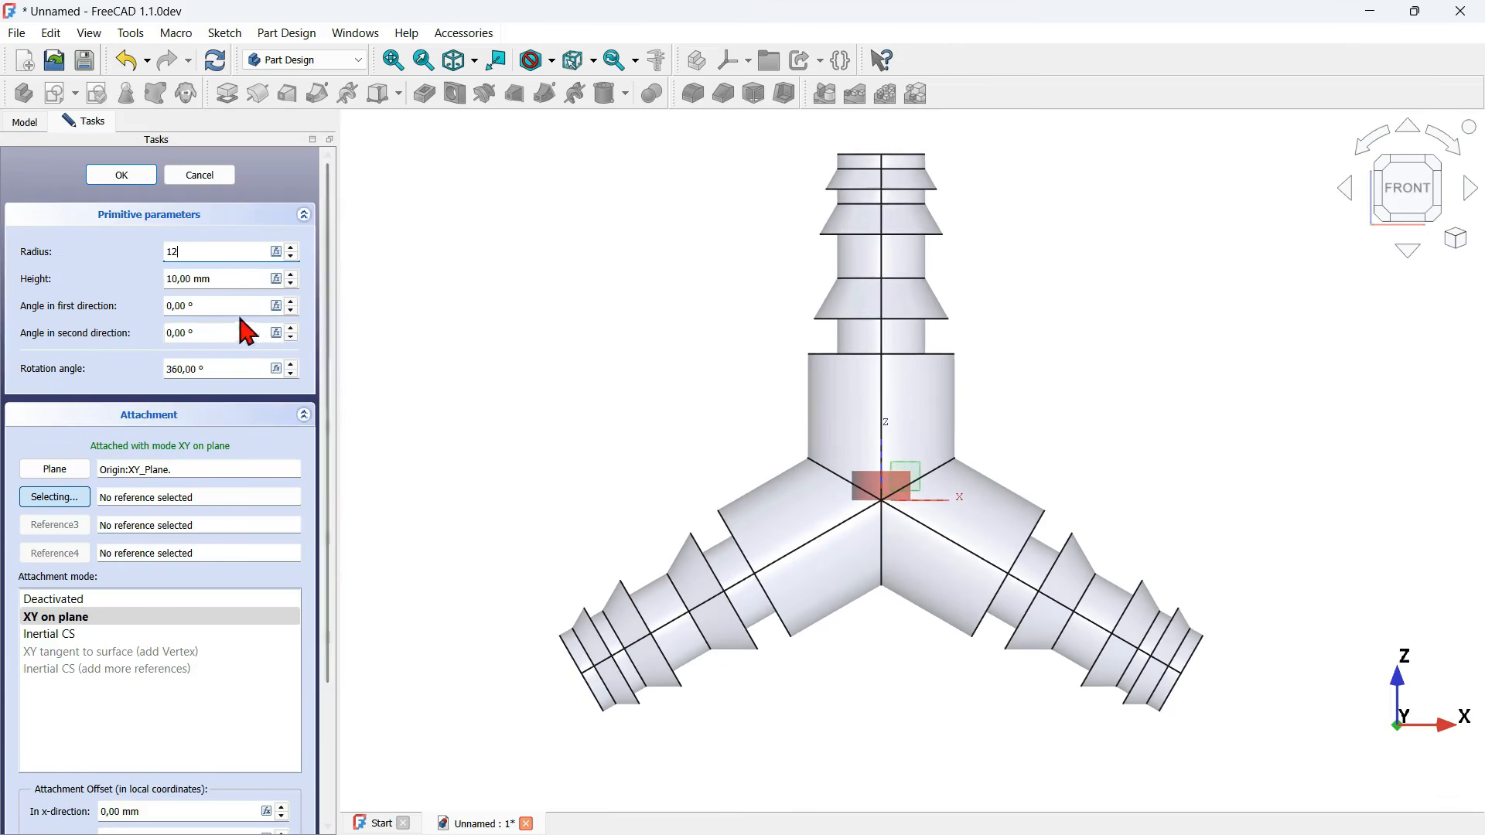
{"action": "key", "text": "Tab"}
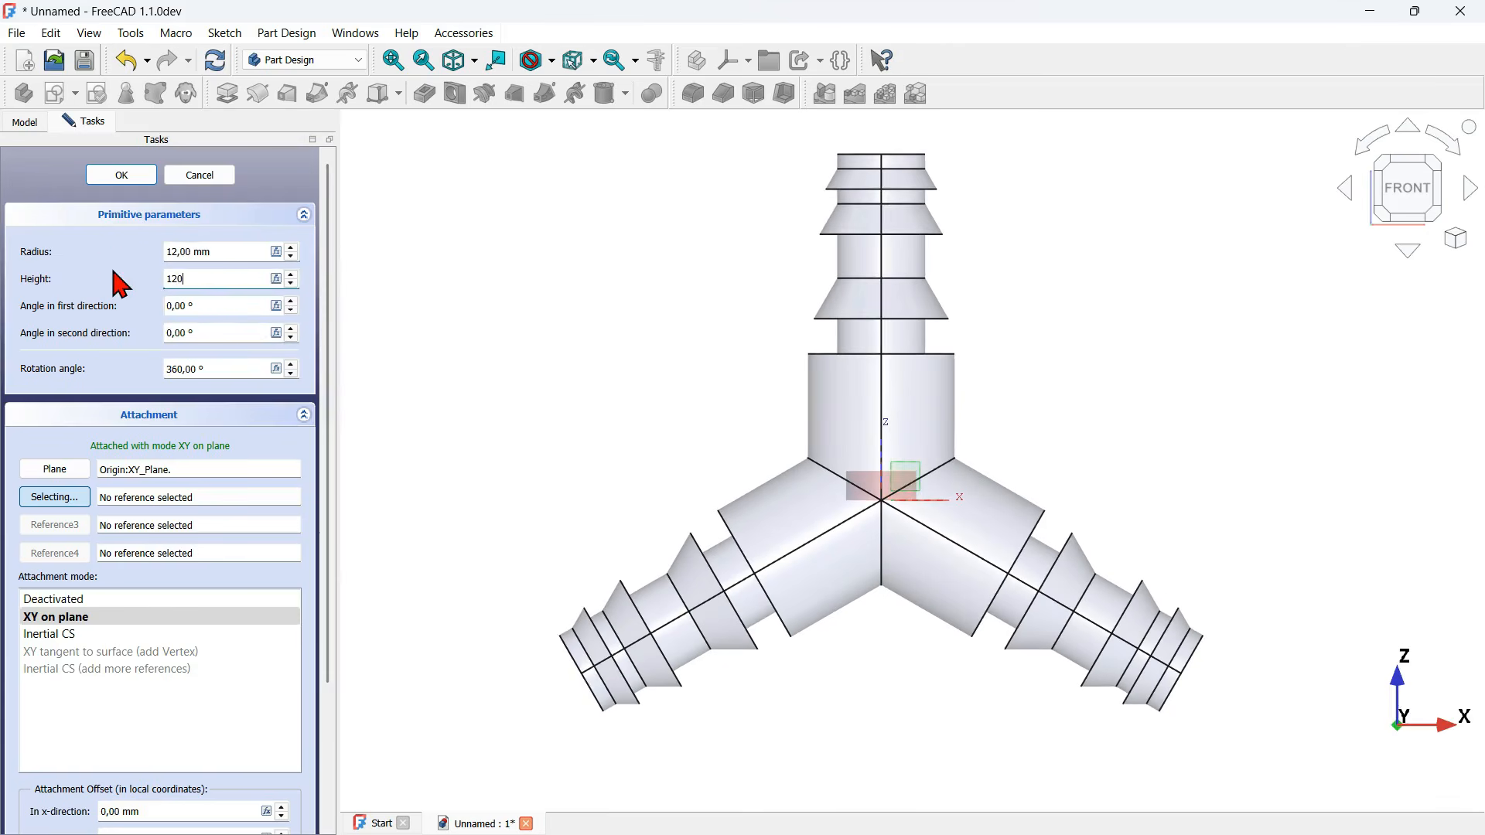
{"action": "left_click", "coordinate": [640, 346]}
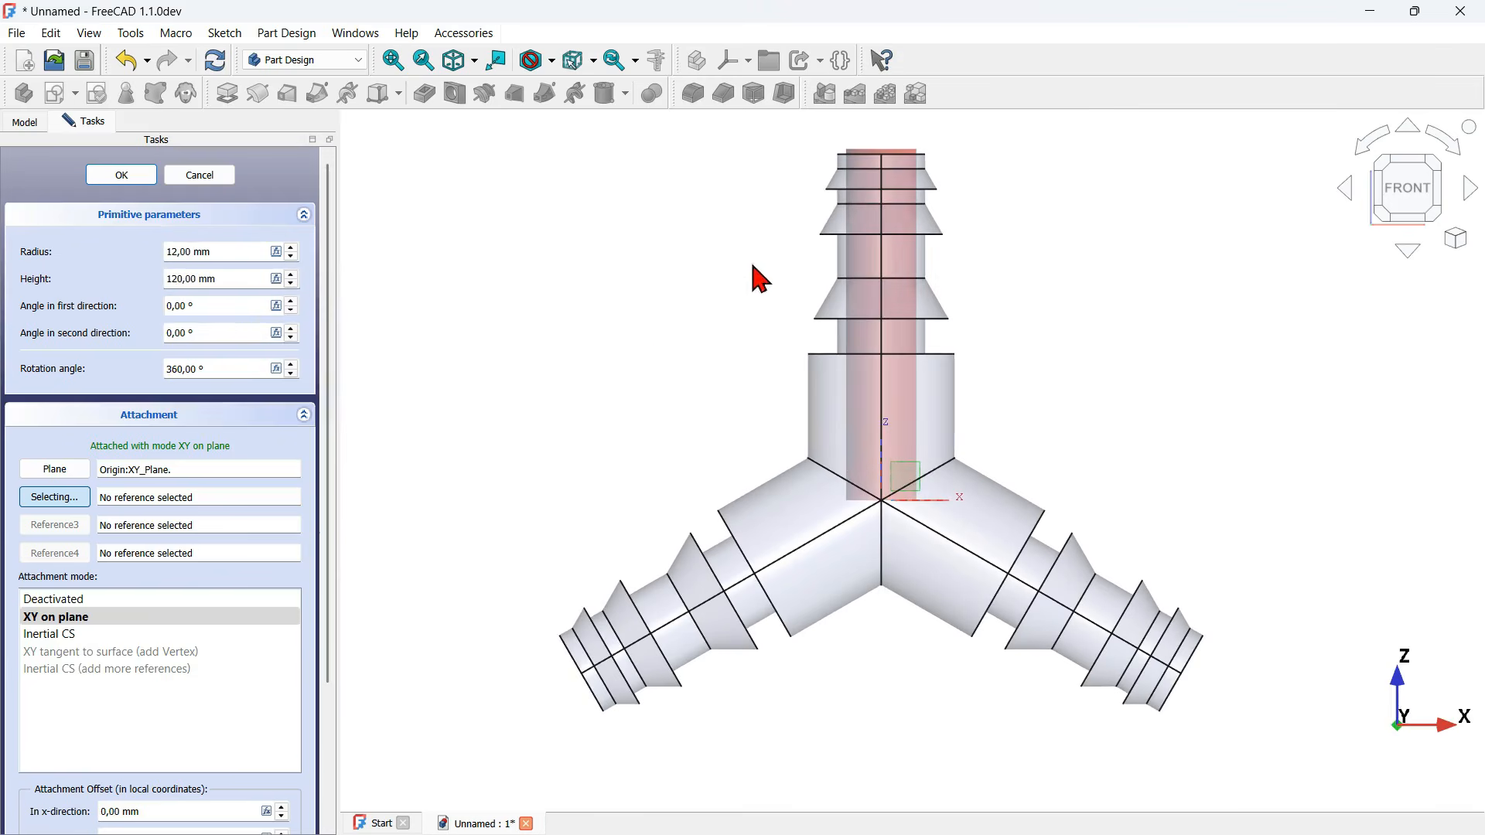
{"action": "left_click", "coordinate": [137, 175]}
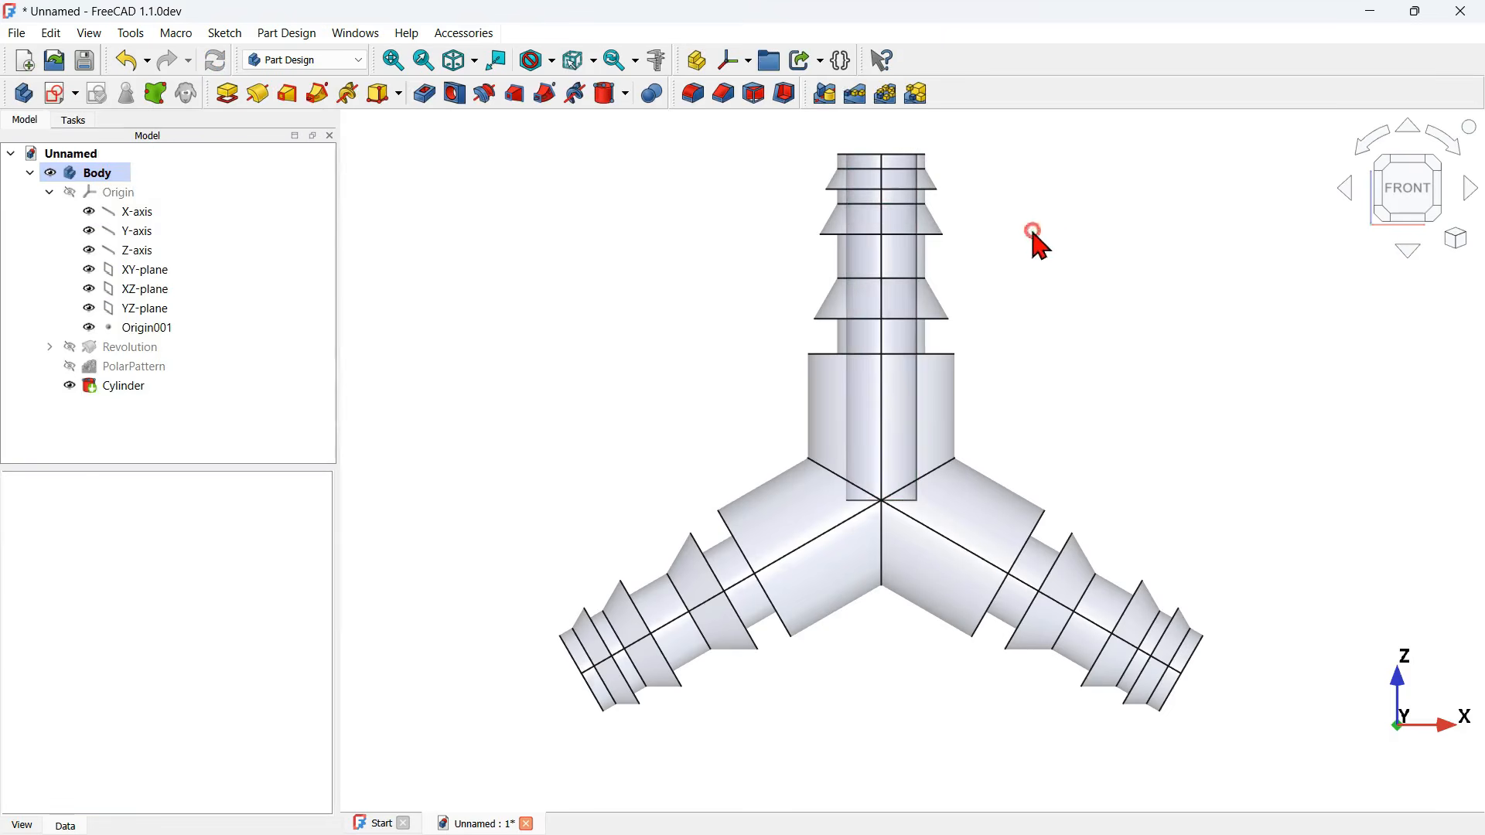
{"action": "middle_click_drag", "start_coordinate": [1032, 231], "coordinate": [1018, 388]}
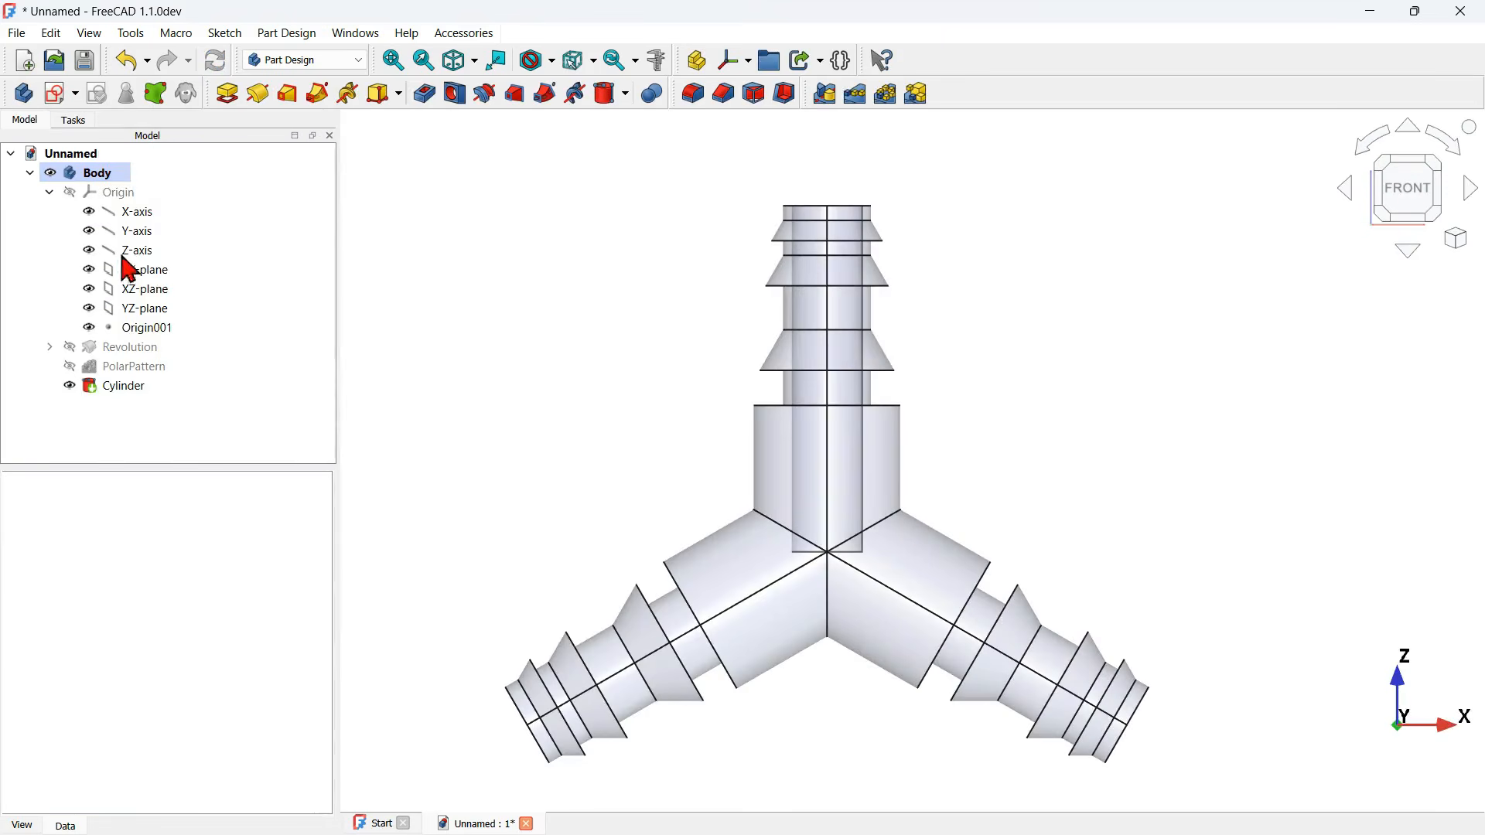
{"action": "left_click", "coordinate": [51, 193]}
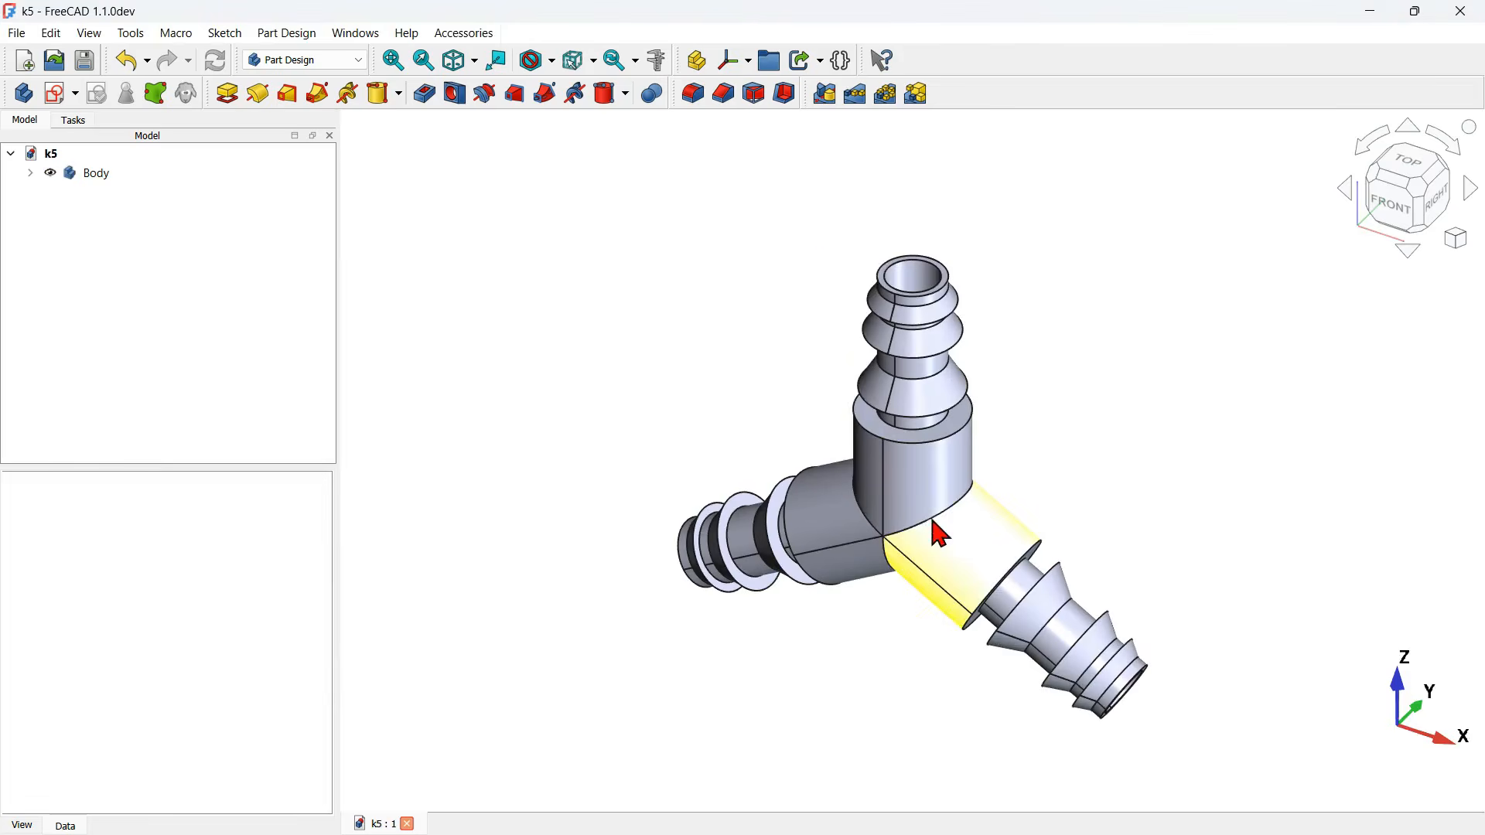
- Make the finished k5 model transparent and examine its internal bores from the front
{"action": "left_click", "coordinate": [935, 524]}
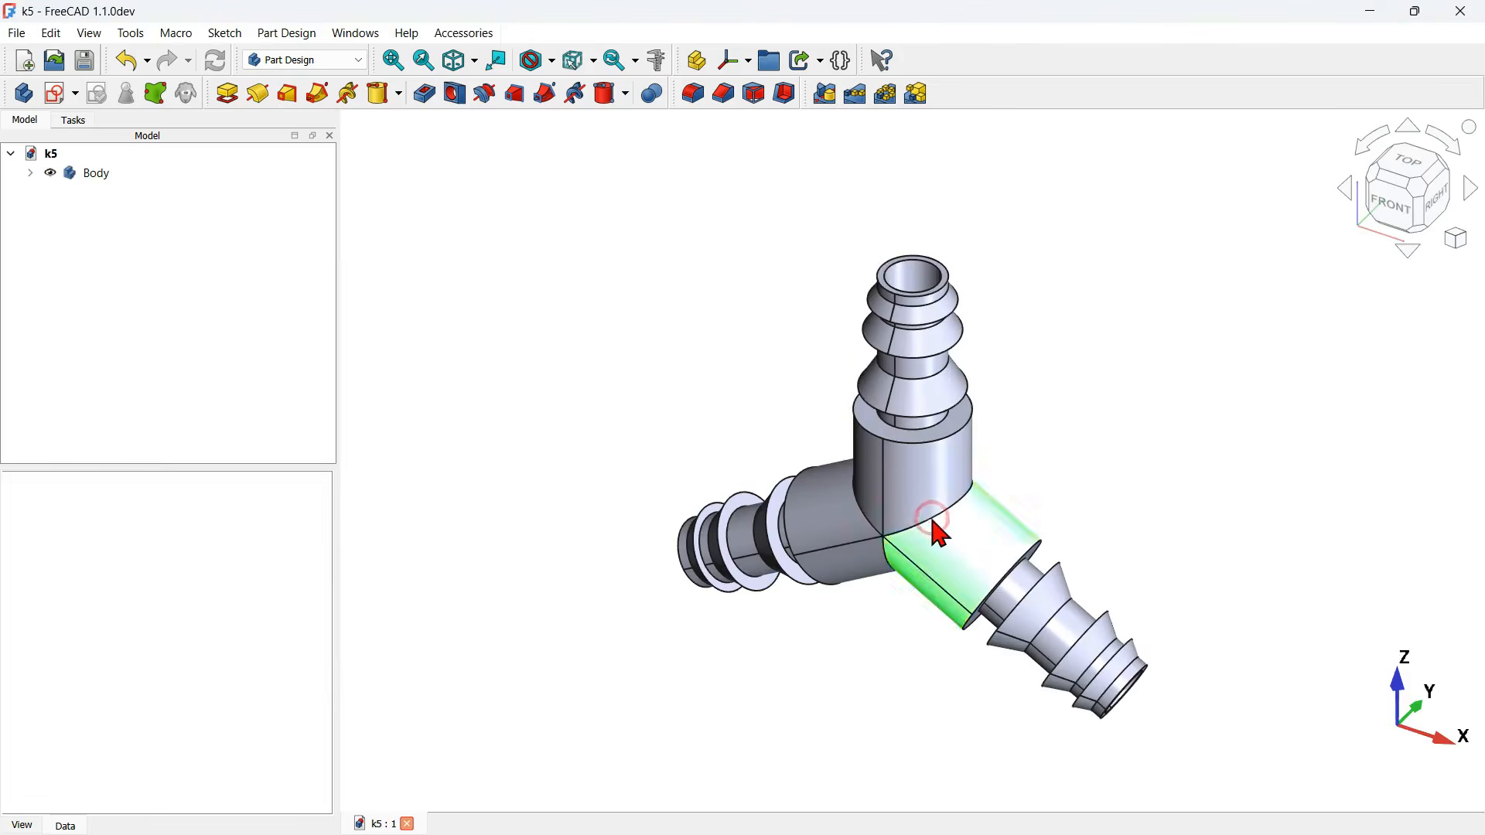
{"action": "key", "text": "v"}
{"action": "key", "text": "t"}
{"action": "left_click", "coordinate": [1400, 200]}
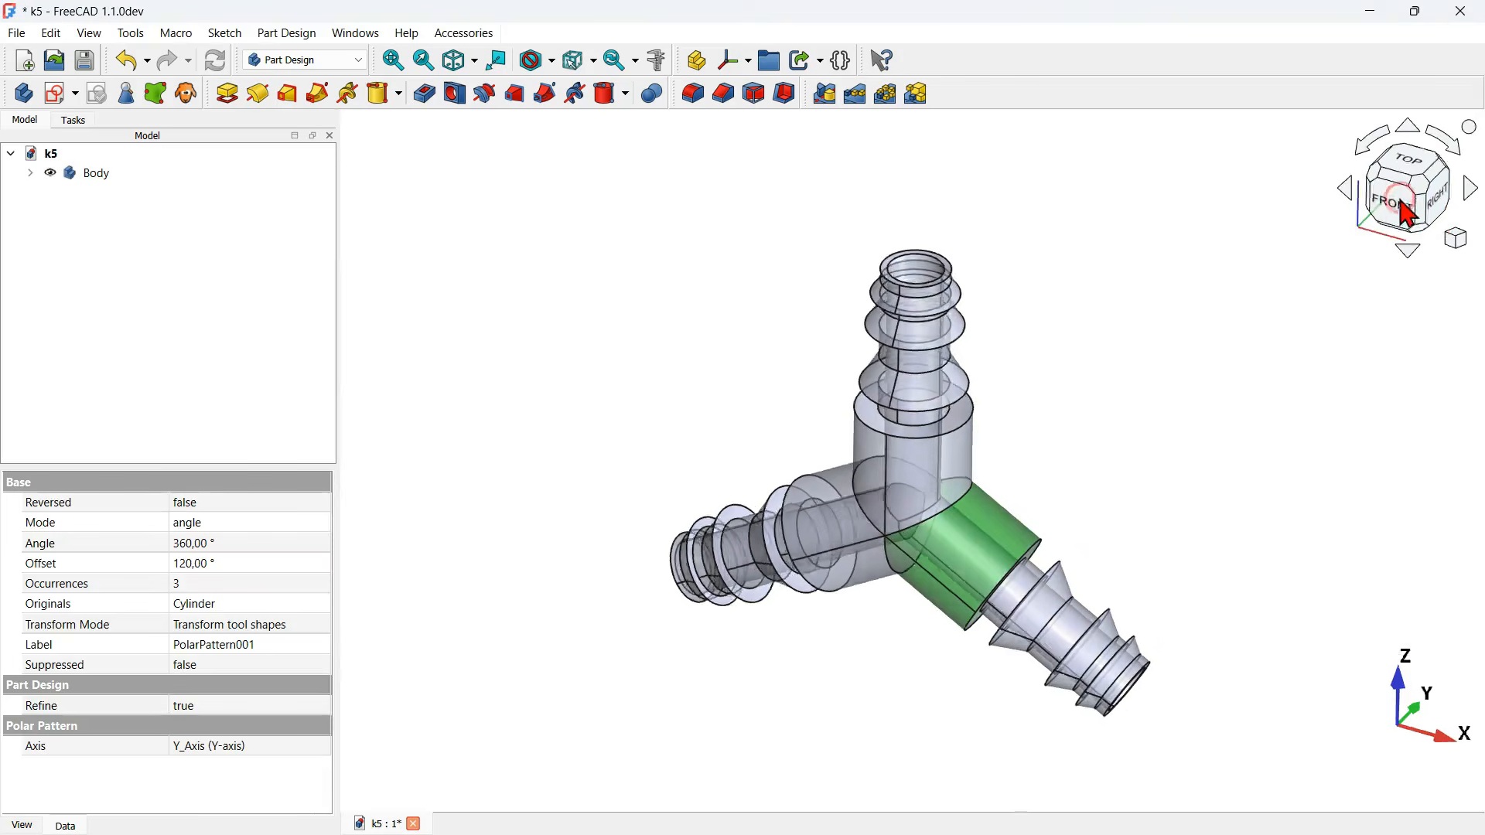
{"action": "left_click", "coordinate": [1259, 495]}
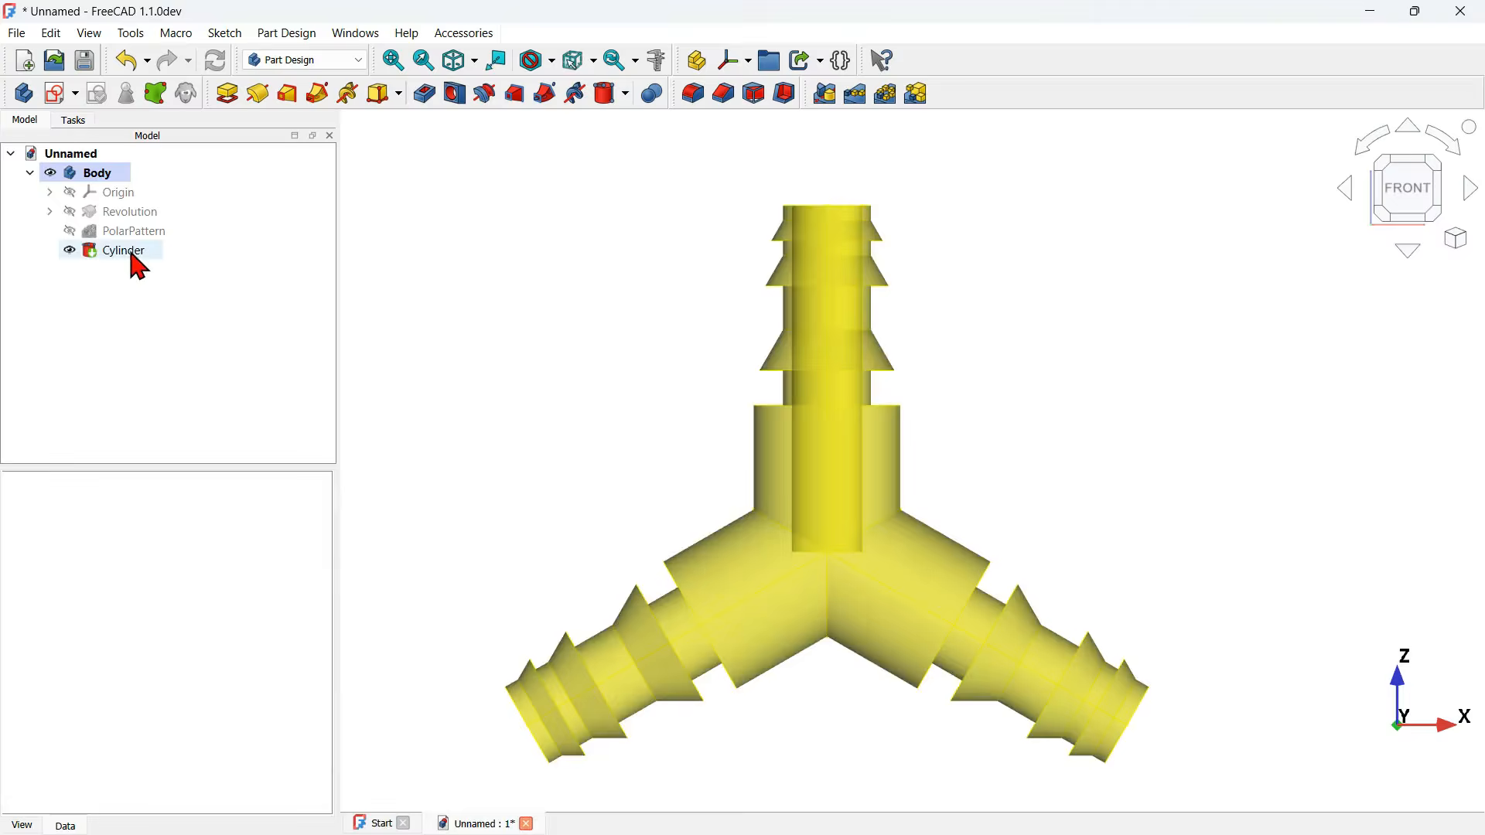
- Polar-pattern the subtractive cylinder about the base Y axis with 3 occurrences over an overall angle of 360°
{"action": "left_click", "coordinate": [140, 251]}
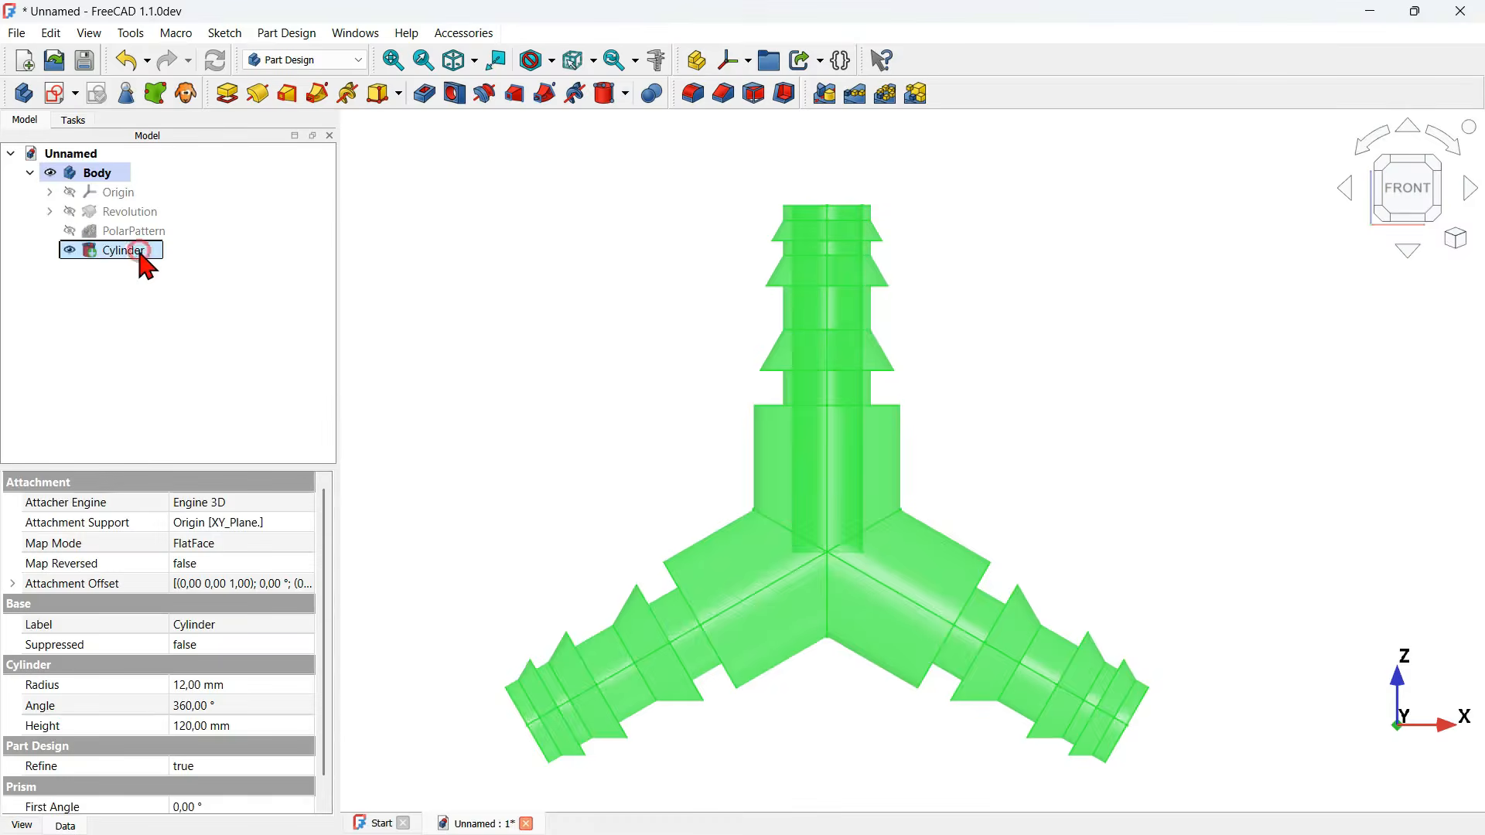
{"action": "left_click", "coordinate": [888, 101]}
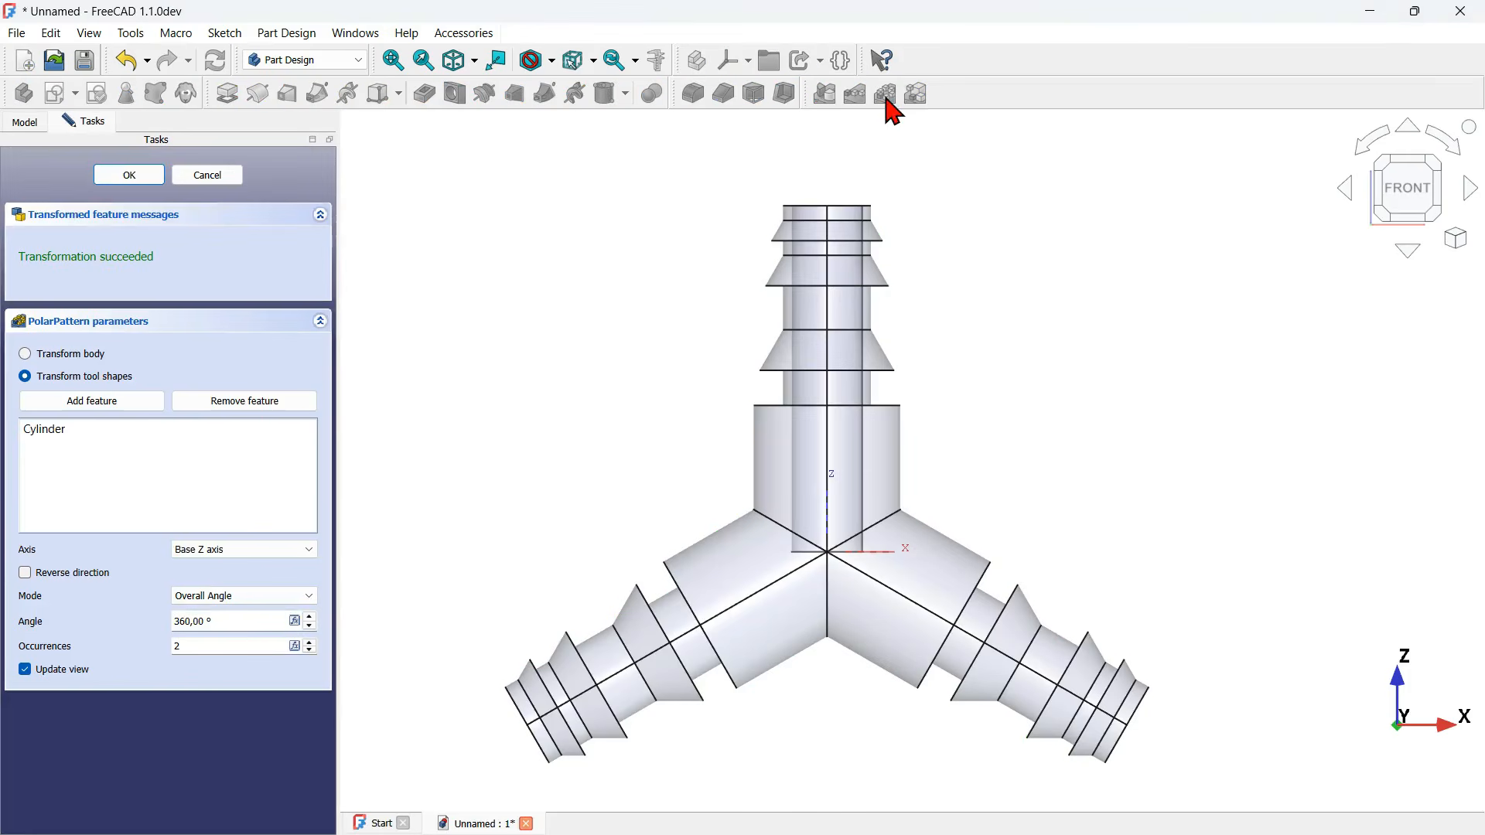
{"action": "left_click", "coordinate": [244, 646]}
{"action": "left_click", "coordinate": [605, 446]}
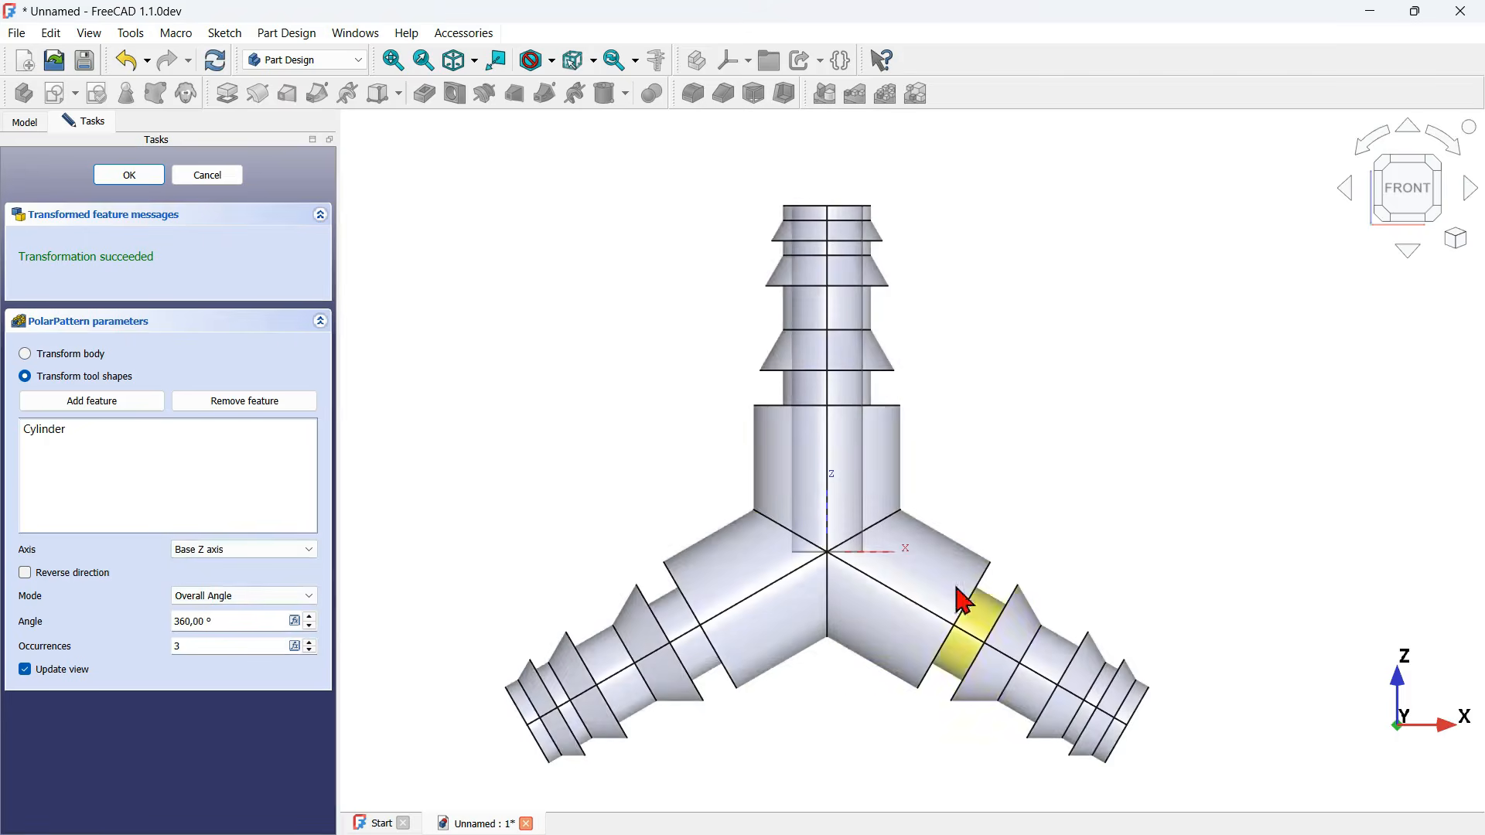
{"action": "middle_click_drag", "start_coordinate": [1120, 469], "coordinate": [1059, 546]}
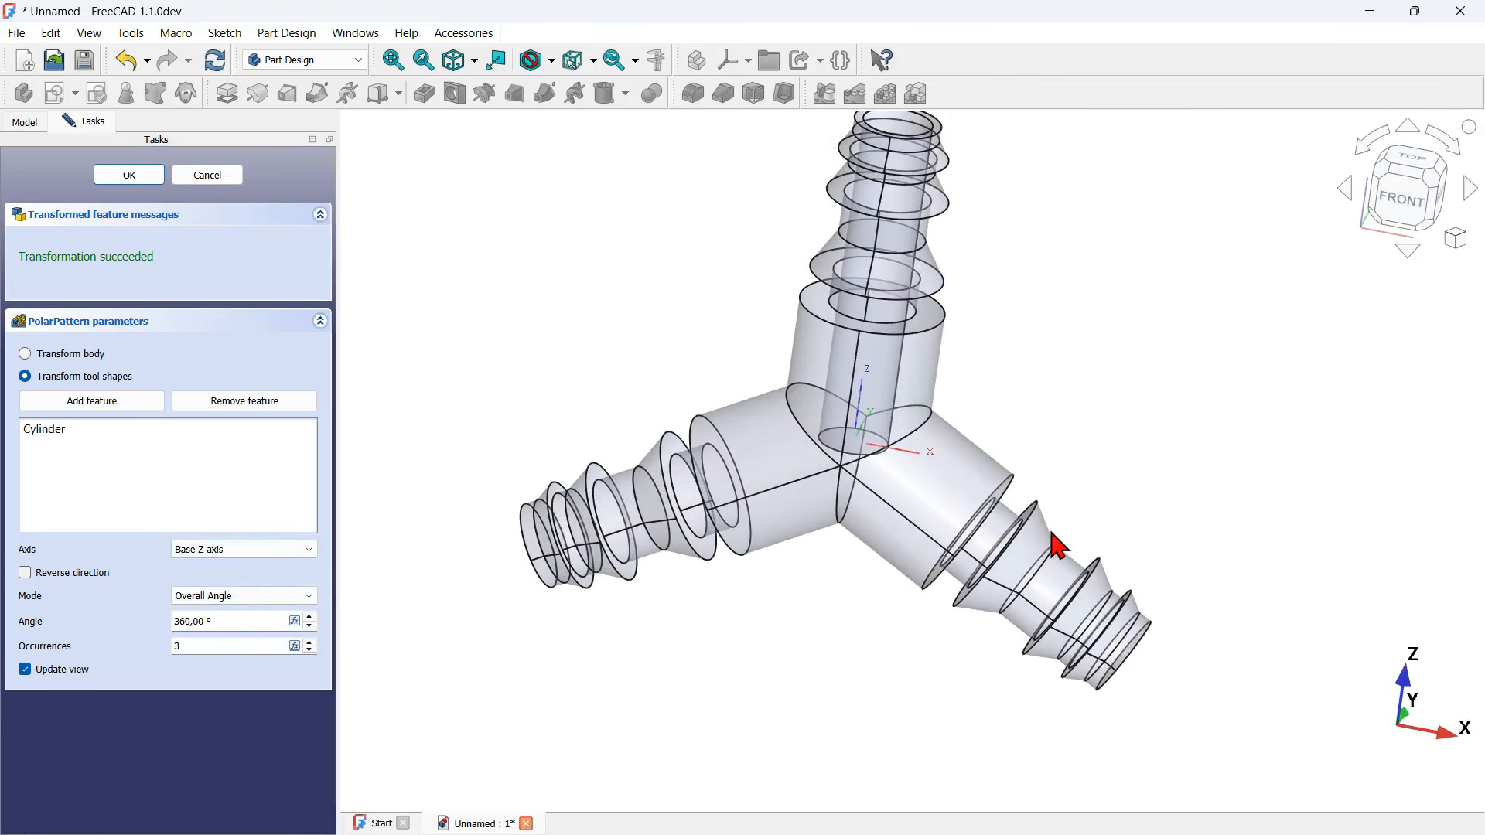
{"action": "left_click", "coordinate": [1406, 199]}
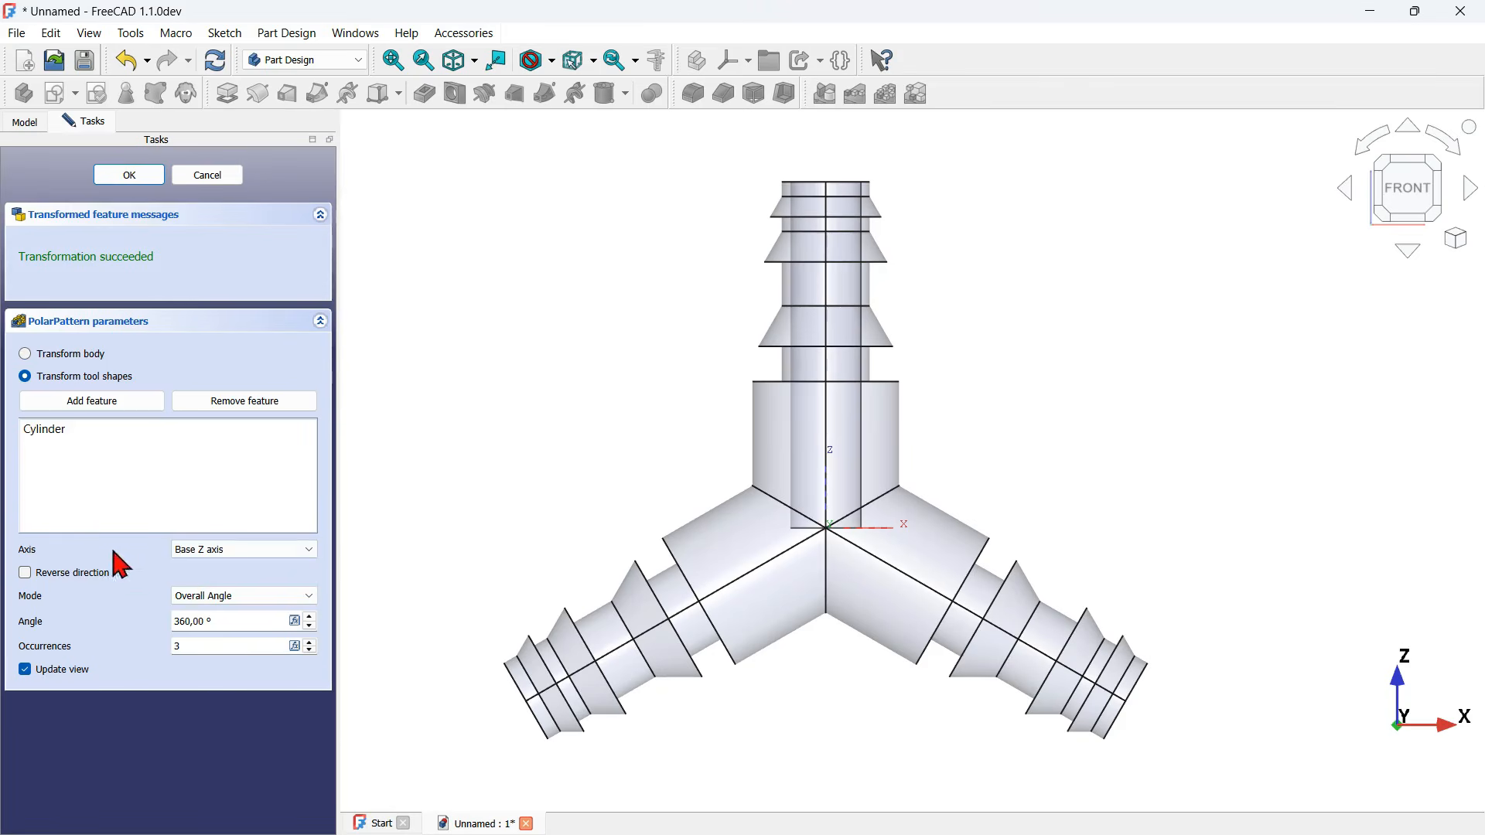
{"action": "left_click", "coordinate": [257, 549]}
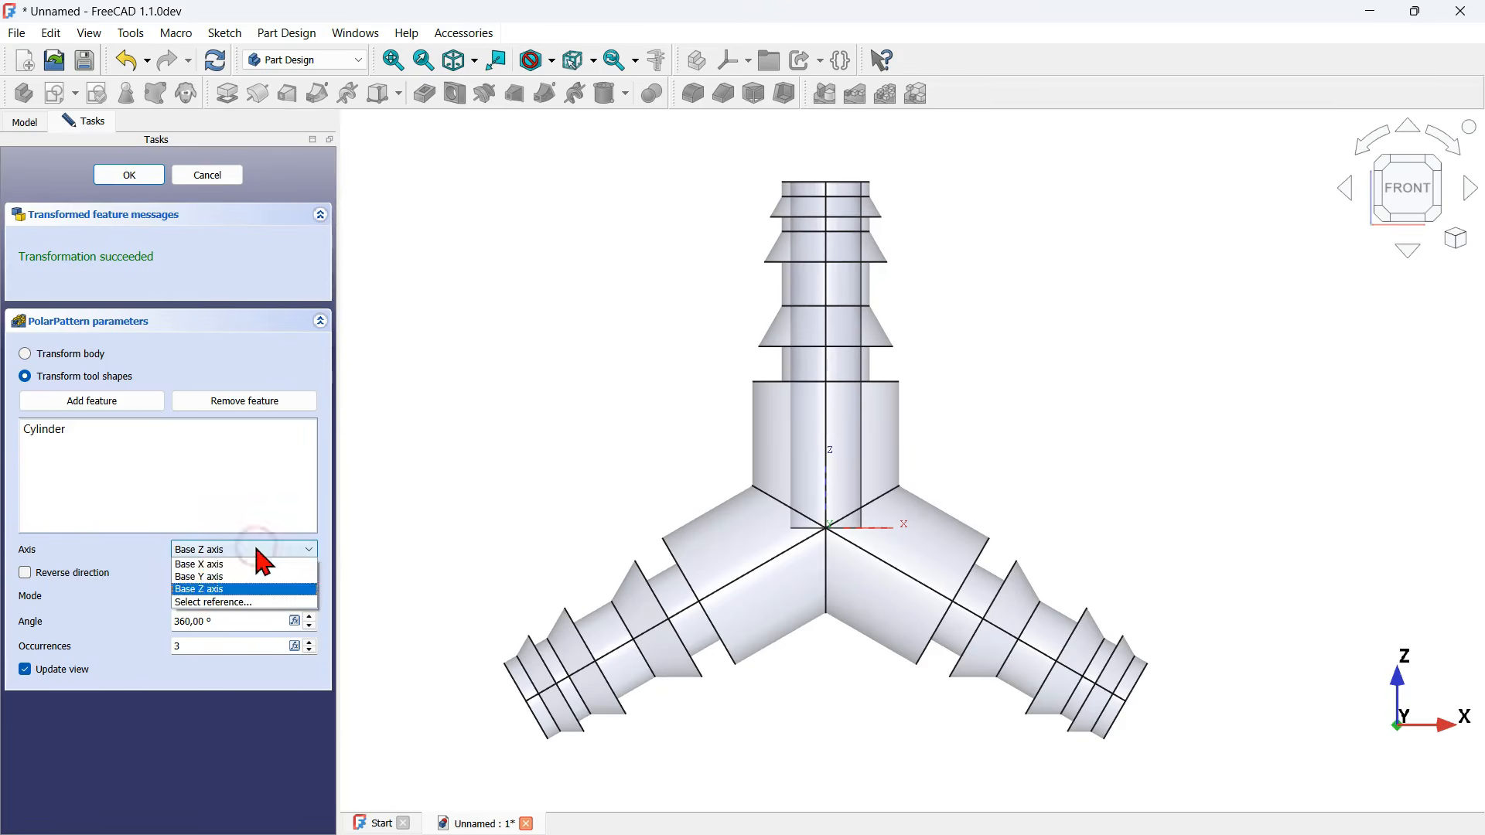
{"action": "left_click", "coordinate": [286, 577]}
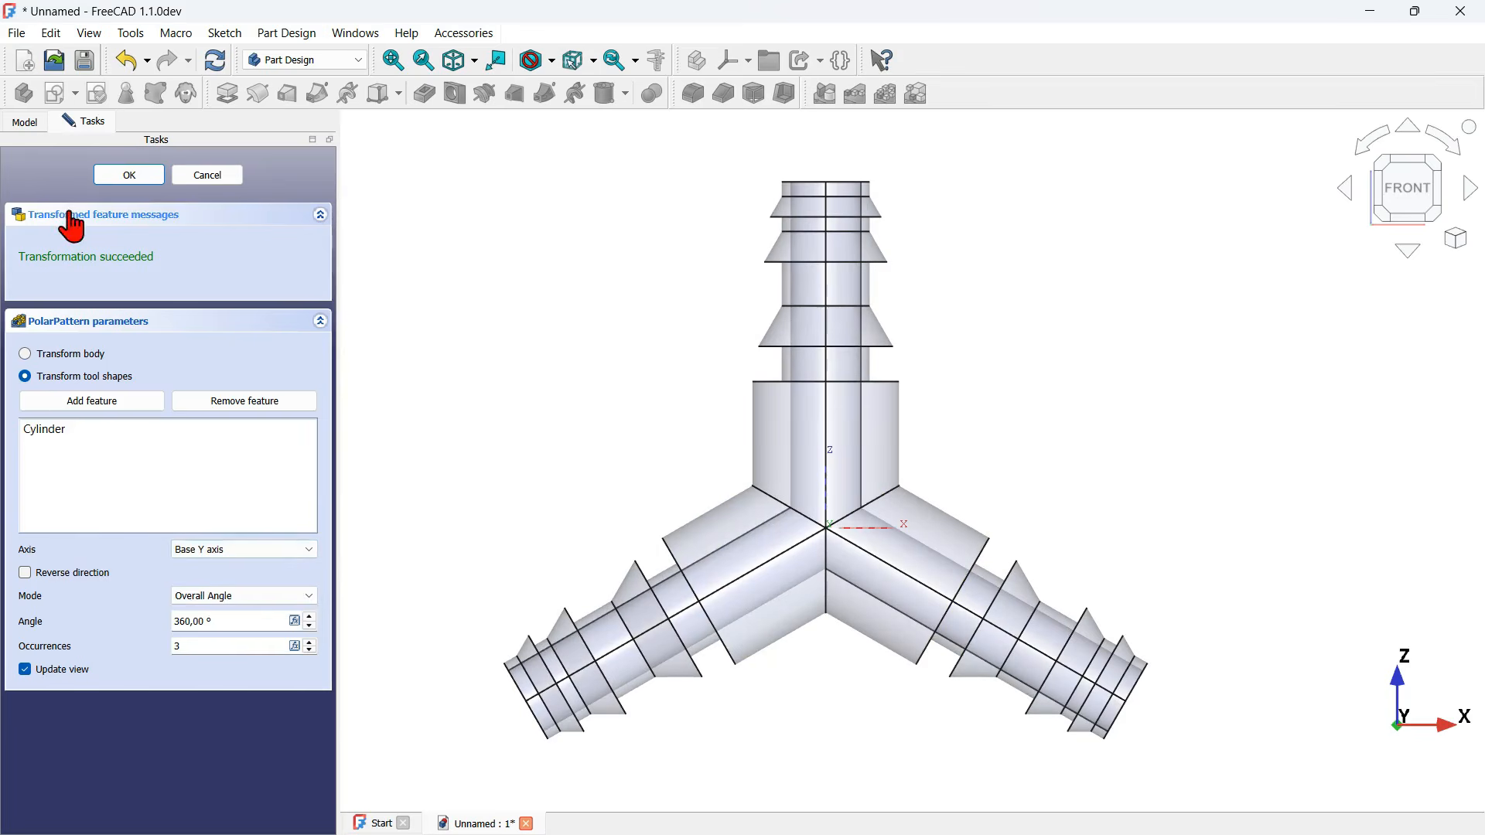
{"action": "left_click", "coordinate": [126, 178]}
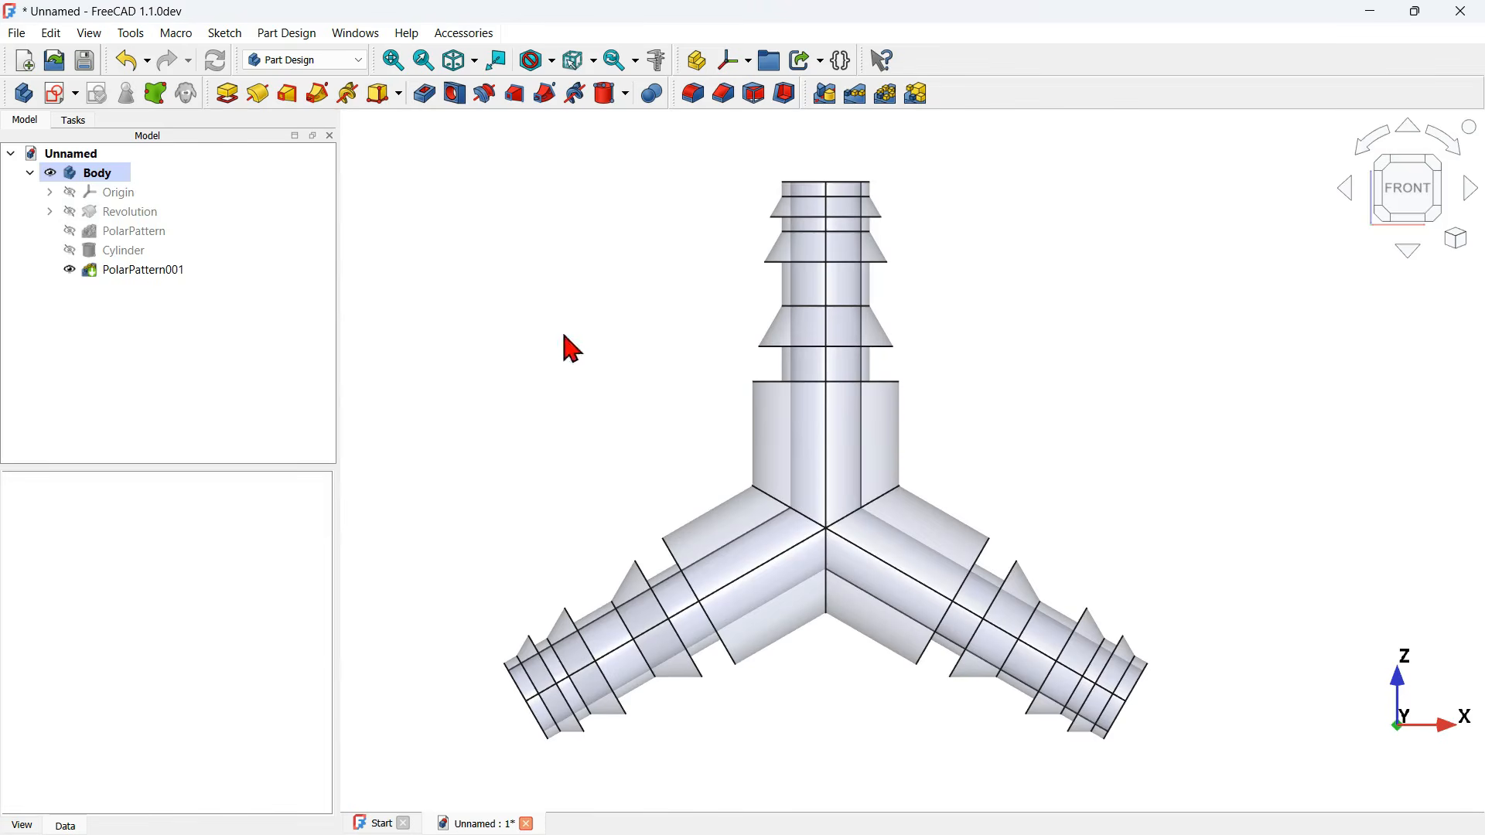
- Delete the polar pattern of the subtractive cylinder
{"action": "mouse_move", "coordinate": [1023, 401]}
{"action": "left_mouse_down"}
{"action": "mouse_move", "coordinate": [967, 501]}
{"action": "mouse_move", "coordinate": [1018, 408]}
{"action": "left_mouse_up"}
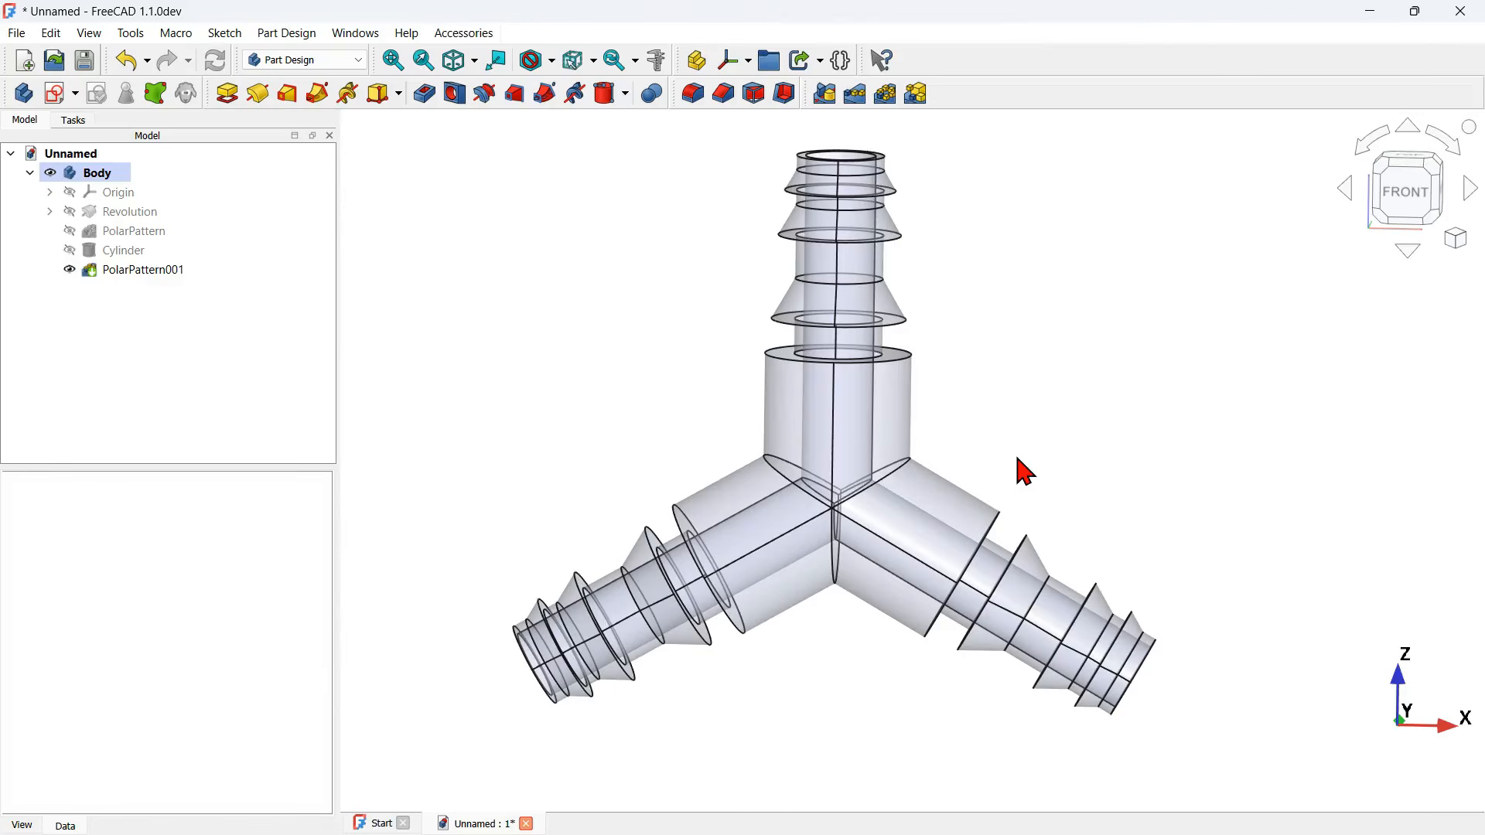
{"action": "mouse_move", "coordinate": [1003, 462]}
{"action": "middle_mouse_down"}
{"action": "mouse_move", "coordinate": [917, 503]}
{"action": "mouse_move", "coordinate": [1014, 485]}
{"action": "mouse_move", "coordinate": [995, 442]}
{"action": "mouse_move", "coordinate": [1013, 475]}
{"action": "middle_mouse_up"}
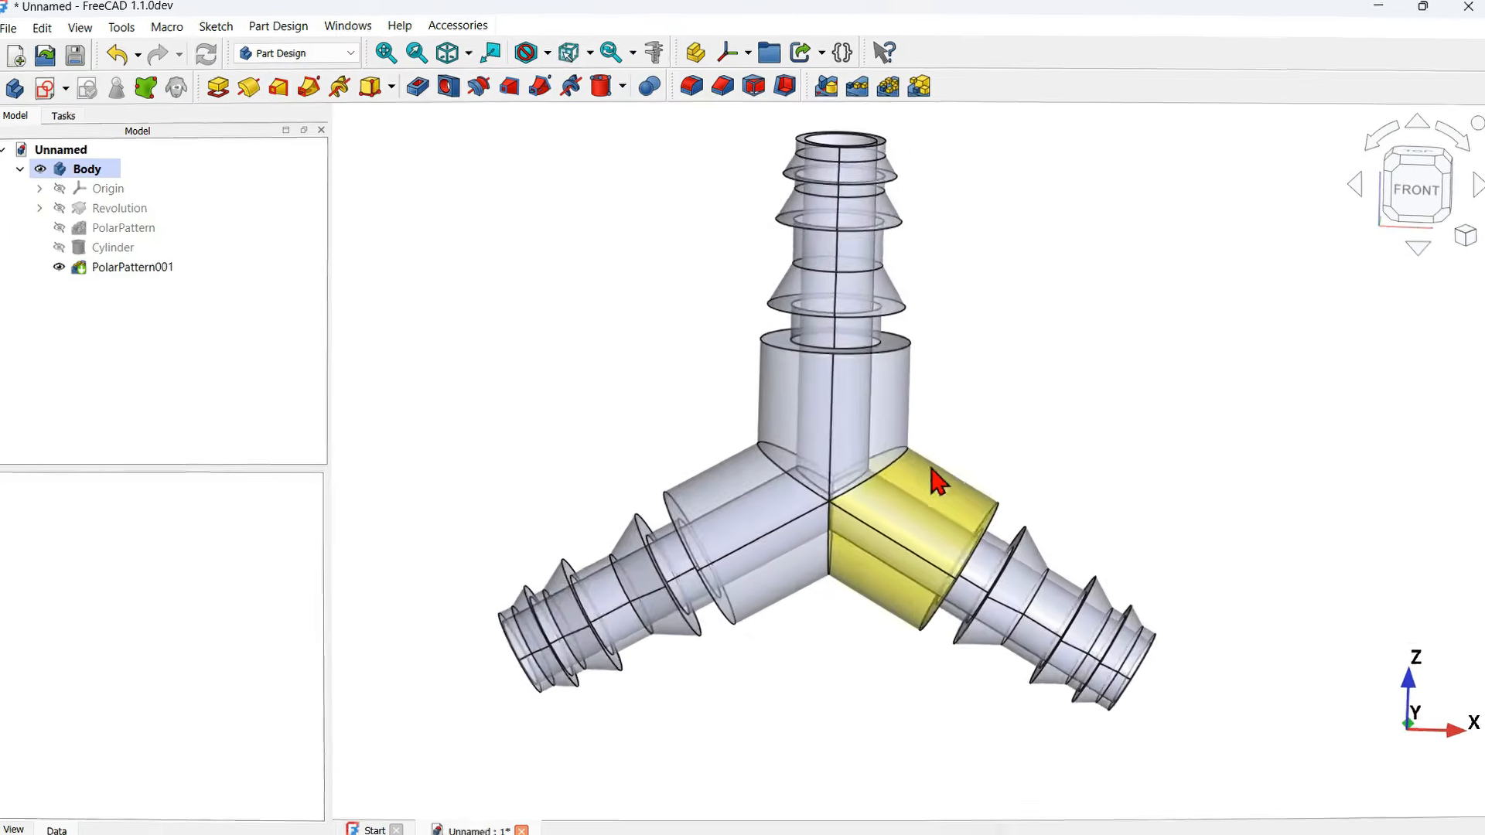
{"action": "middle_click_drag", "start_coordinate": [938, 481], "coordinate": [1113, 418]}
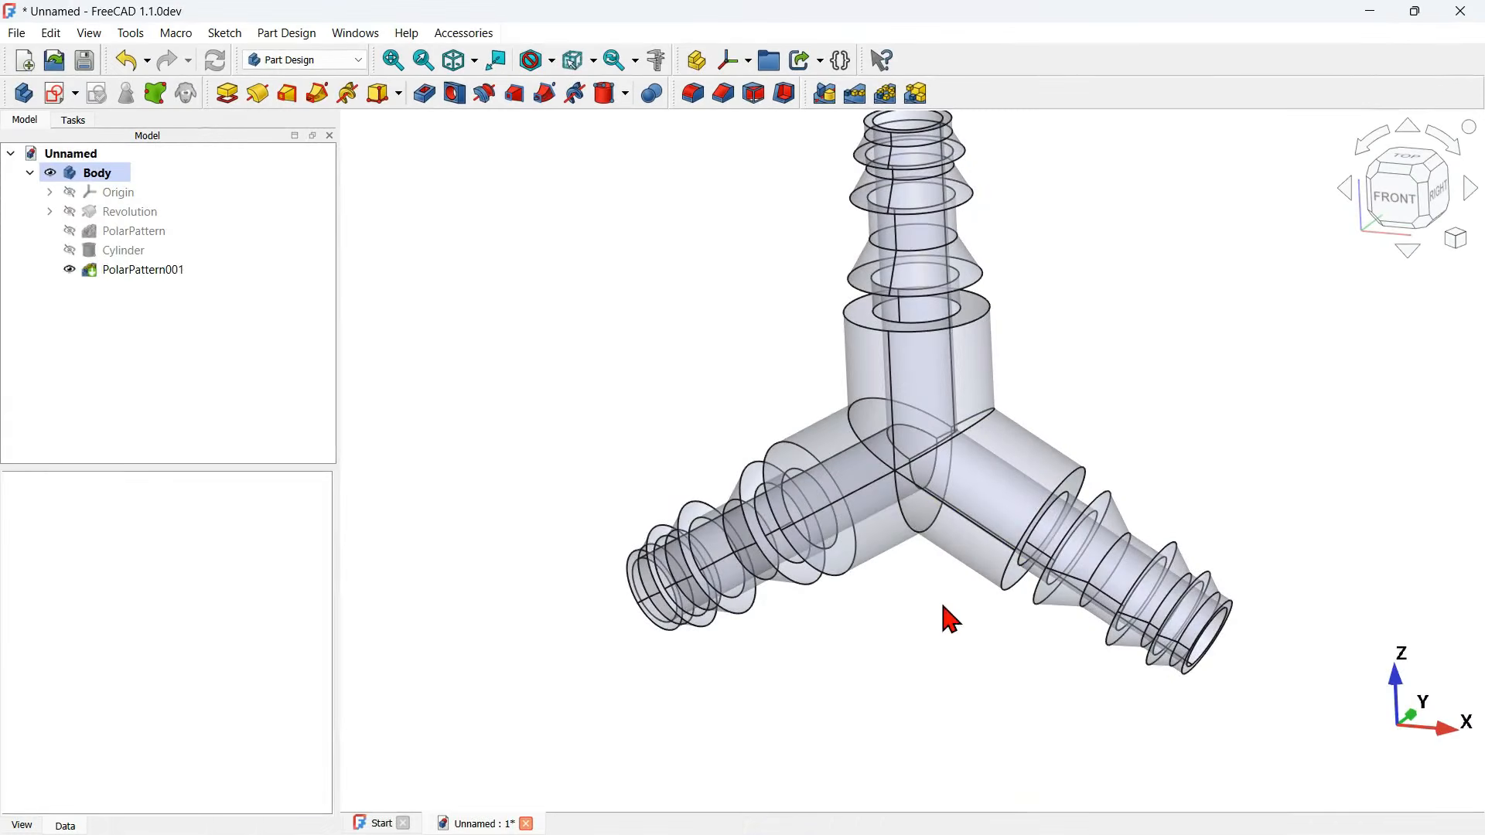
{"action": "middle_click_drag", "start_coordinate": [955, 618], "coordinate": [1034, 596]}
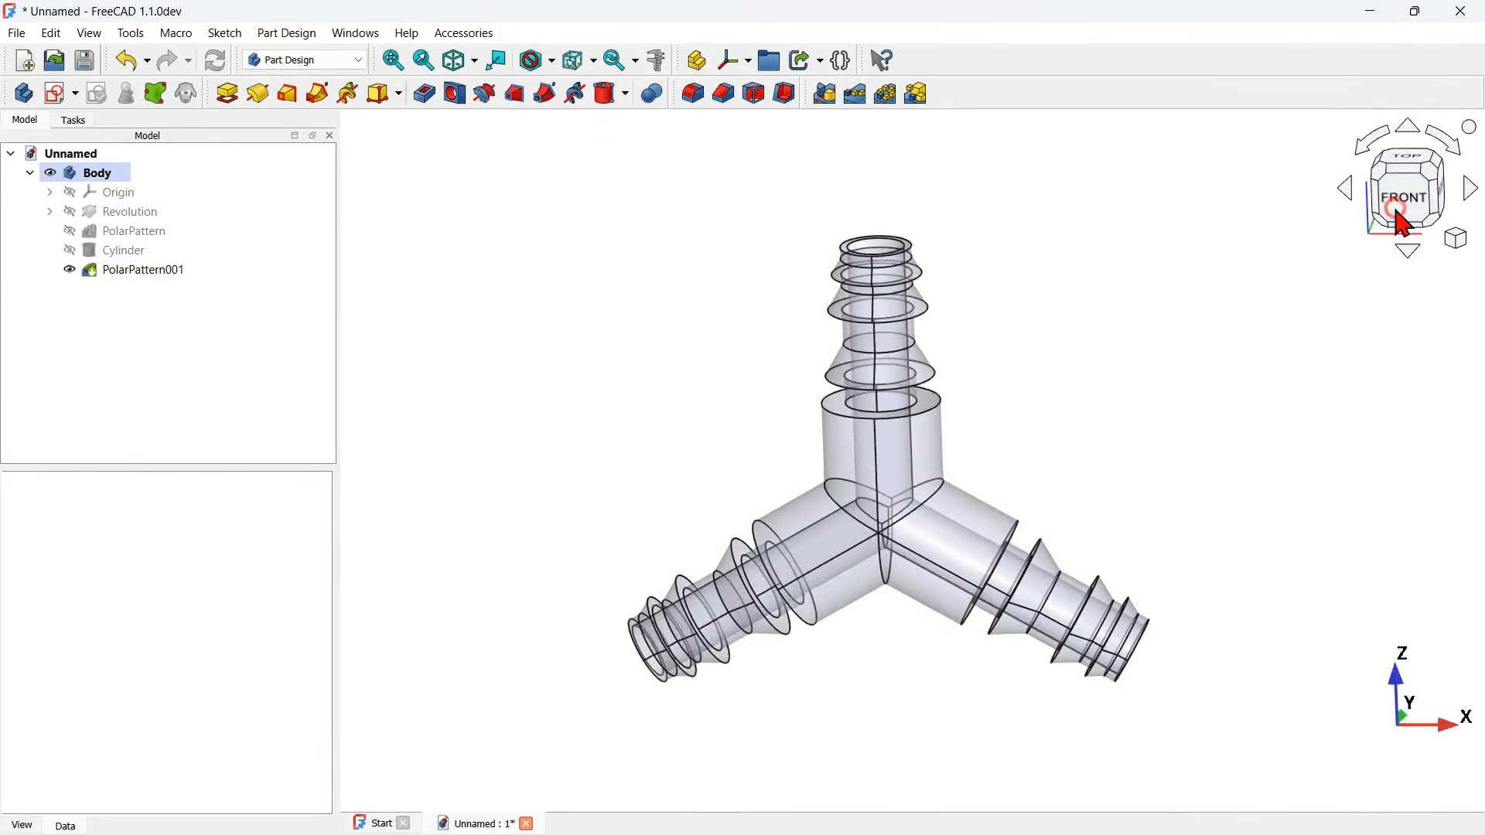
{"action": "left_click", "coordinate": [1401, 223]}
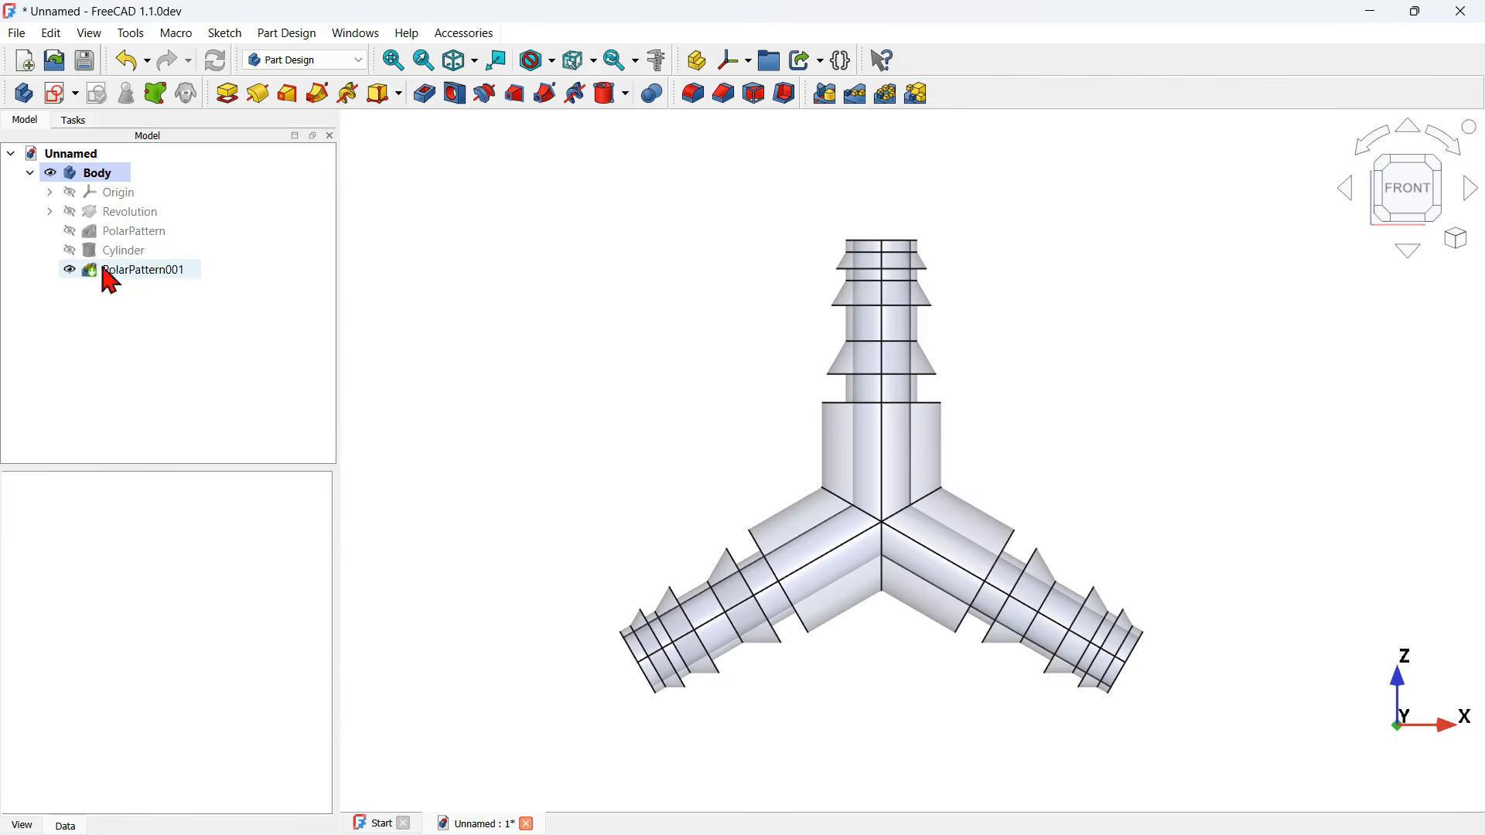
{"action": "left_click", "coordinate": [120, 270]}
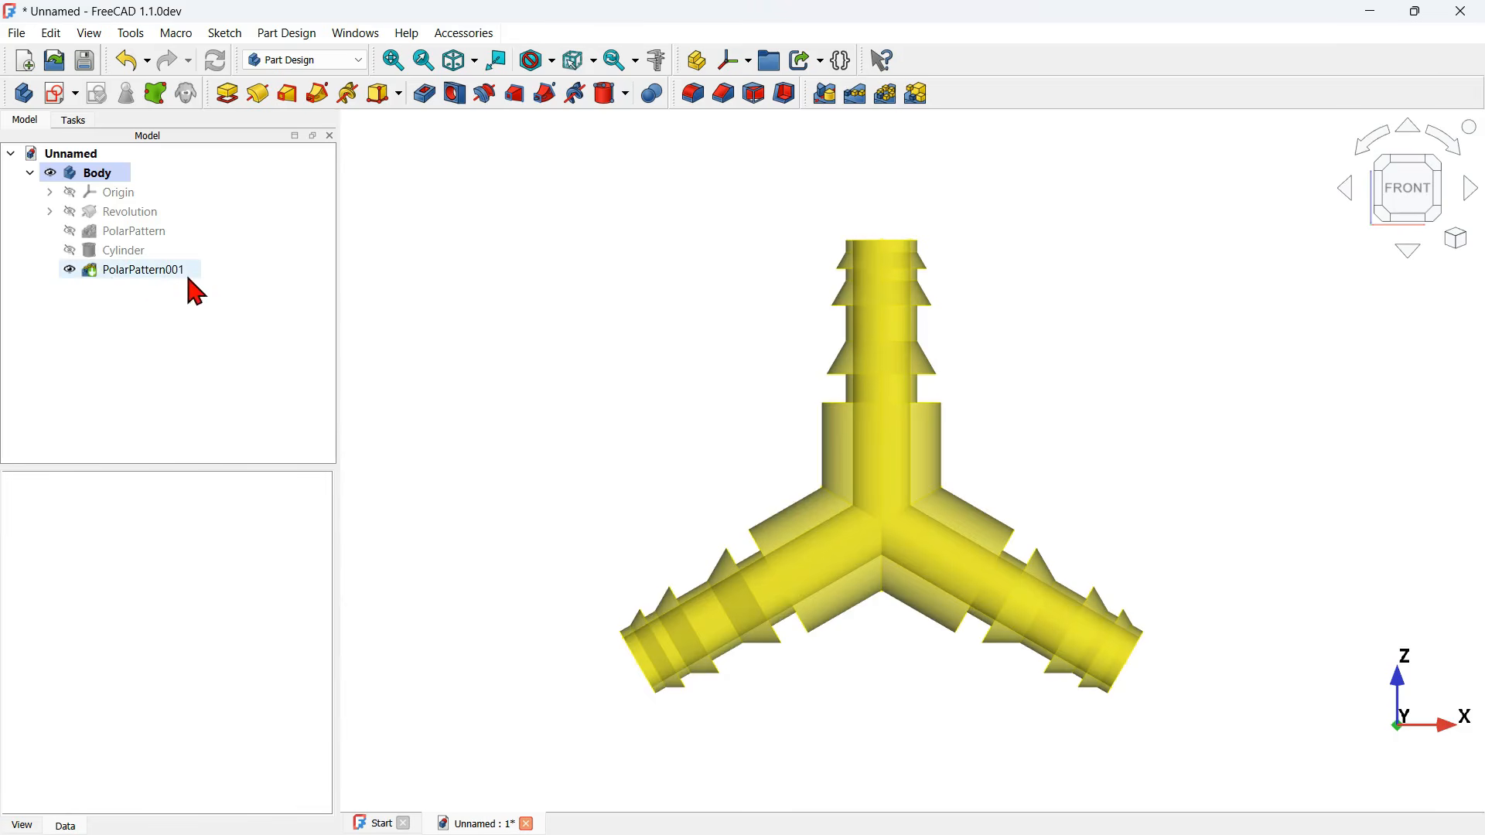
{"action": "left_click", "coordinate": [151, 270]}
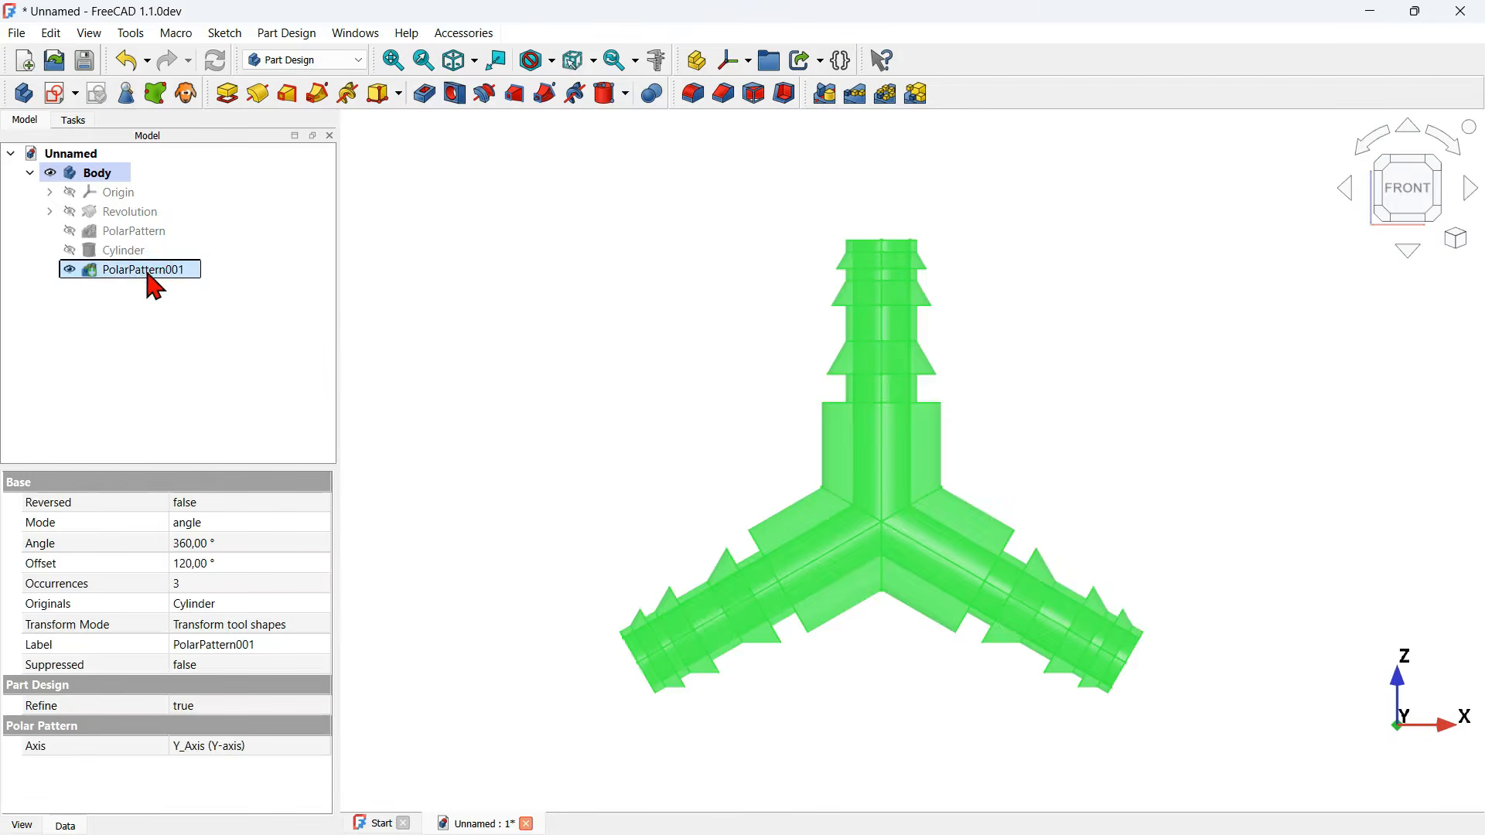
{"action": "key", "text": "Delete"}
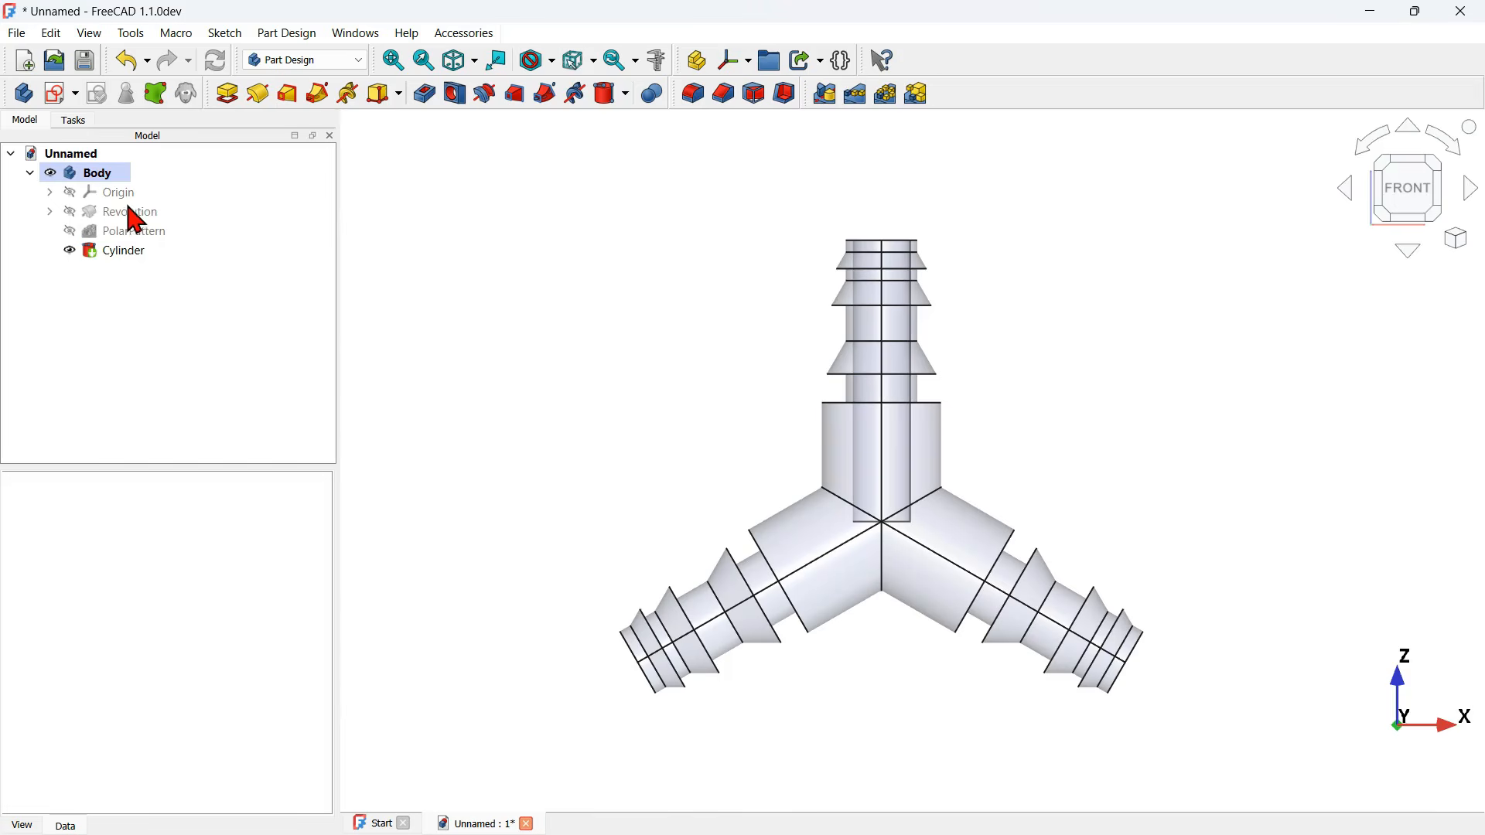
- Move the subtractive cylinder directly after the Revolution feature in the body's feature order
{"action": "left_click", "coordinate": [128, 253]}
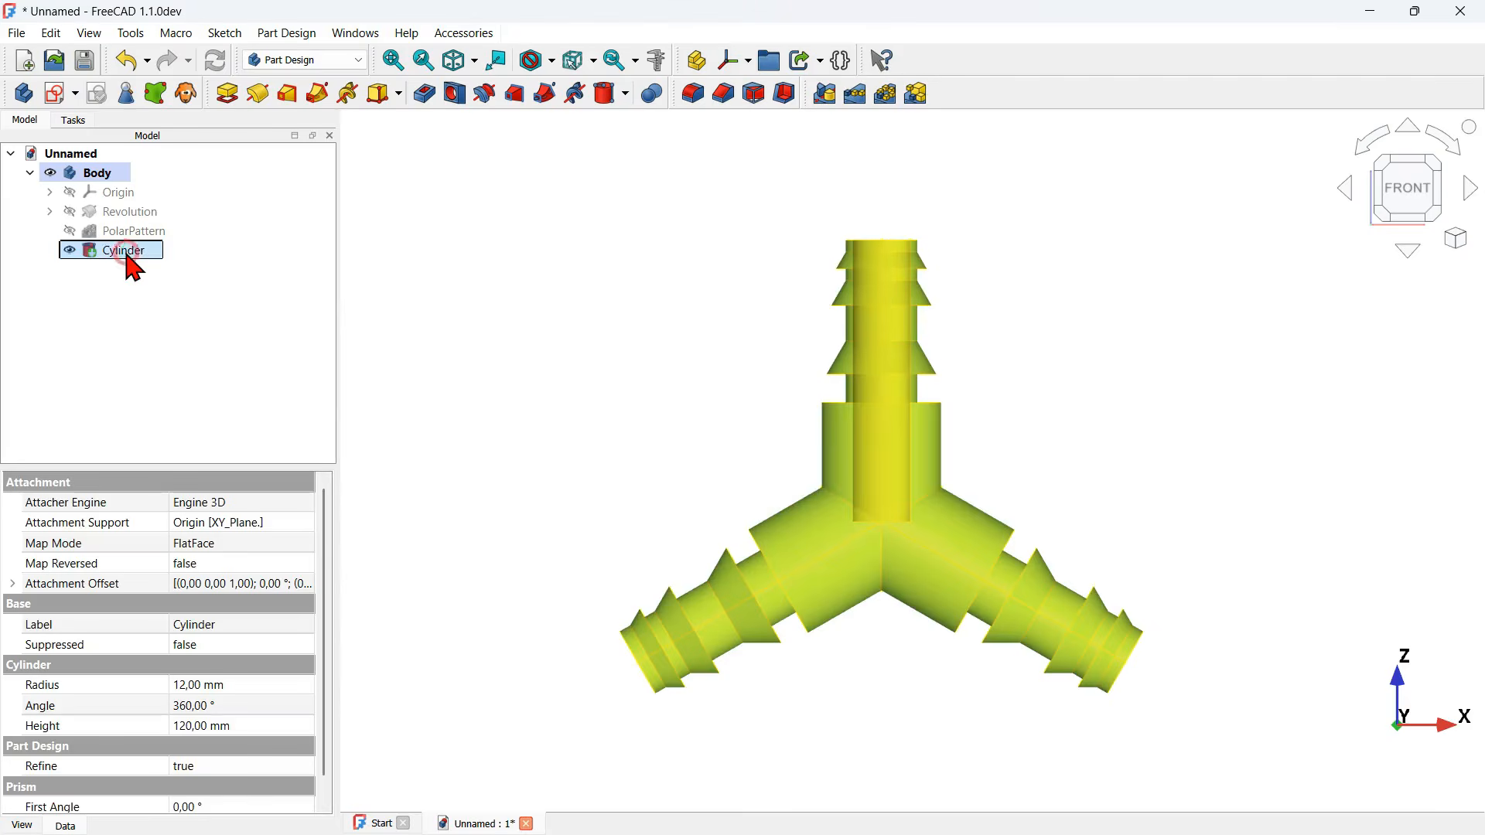
{"action": "right_click", "coordinate": [128, 254]}
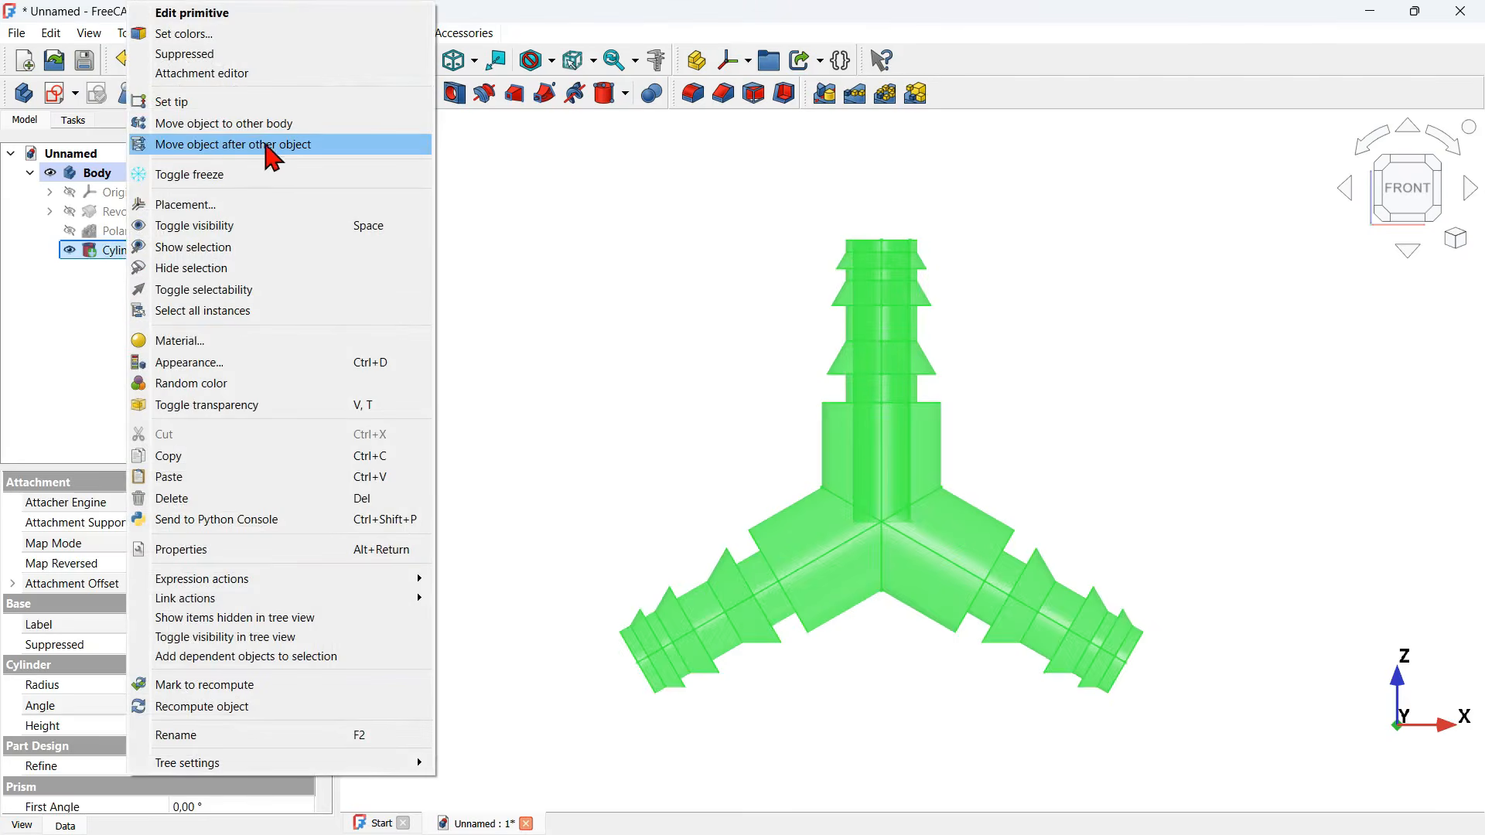
{"action": "left_click", "coordinate": [307, 147]}
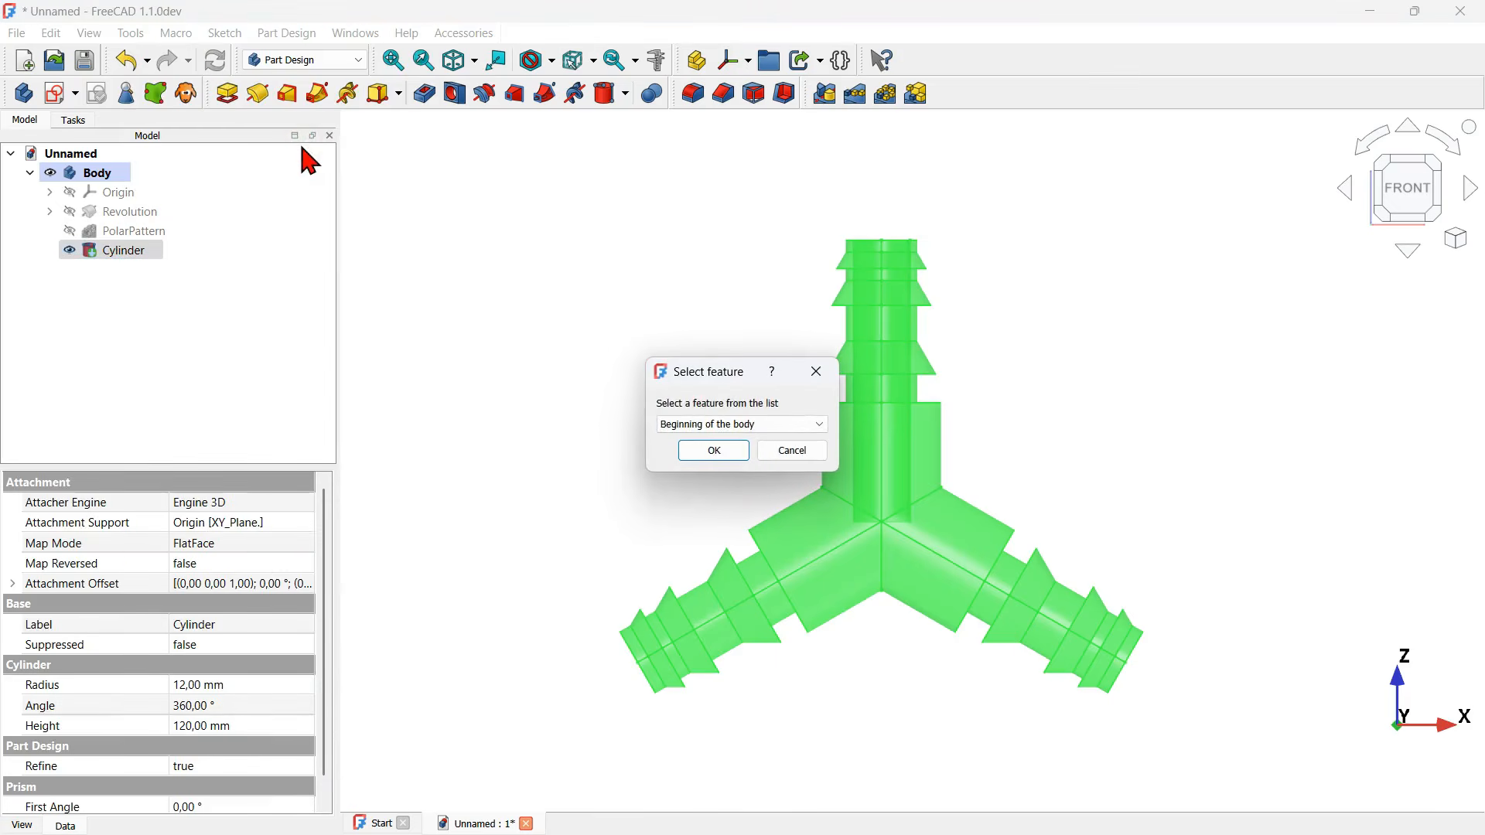
{"action": "left_click", "coordinate": [765, 424]}
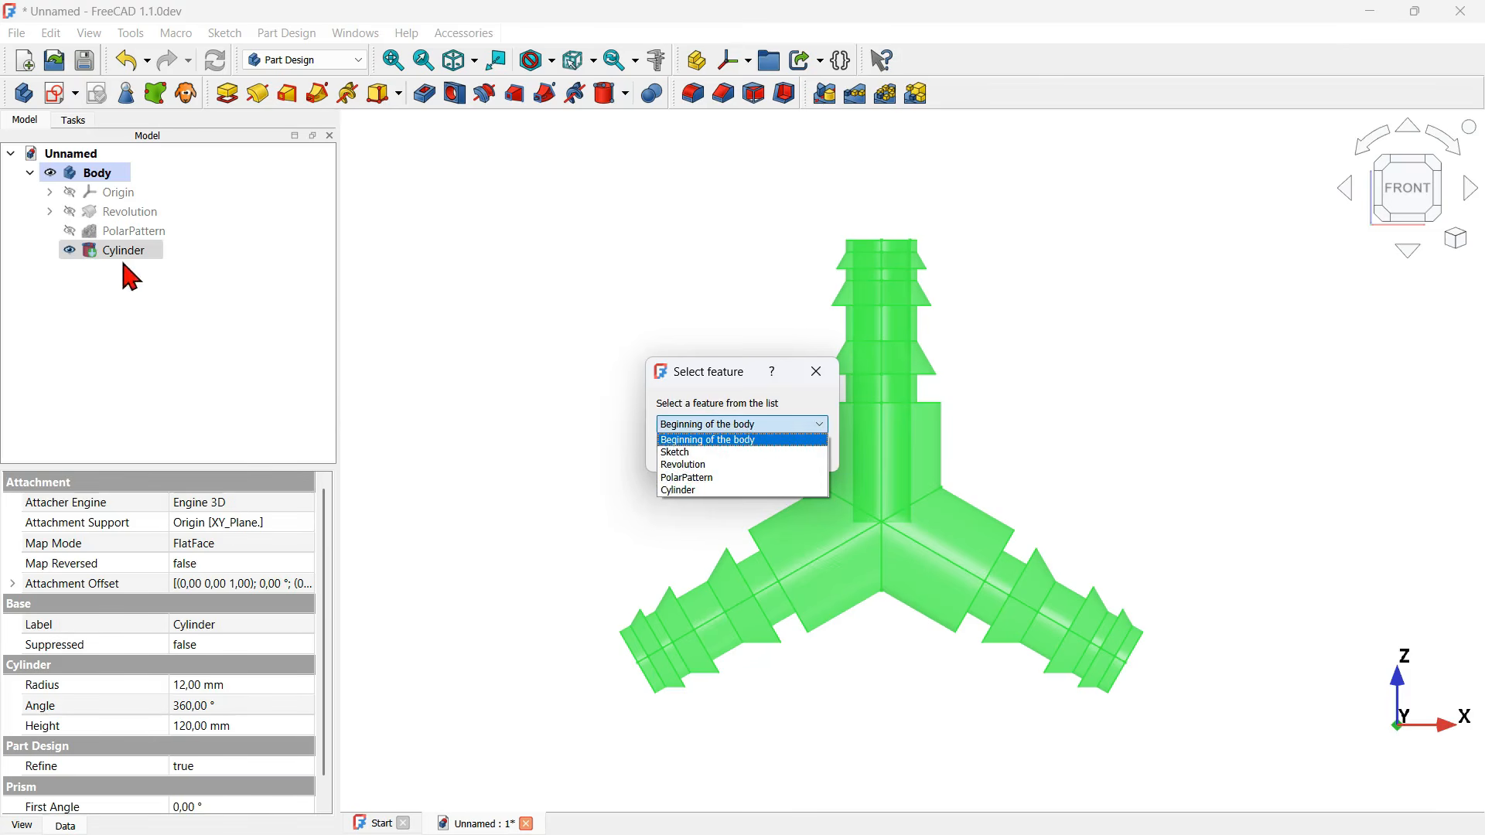
{"action": "left_click", "coordinate": [719, 464]}
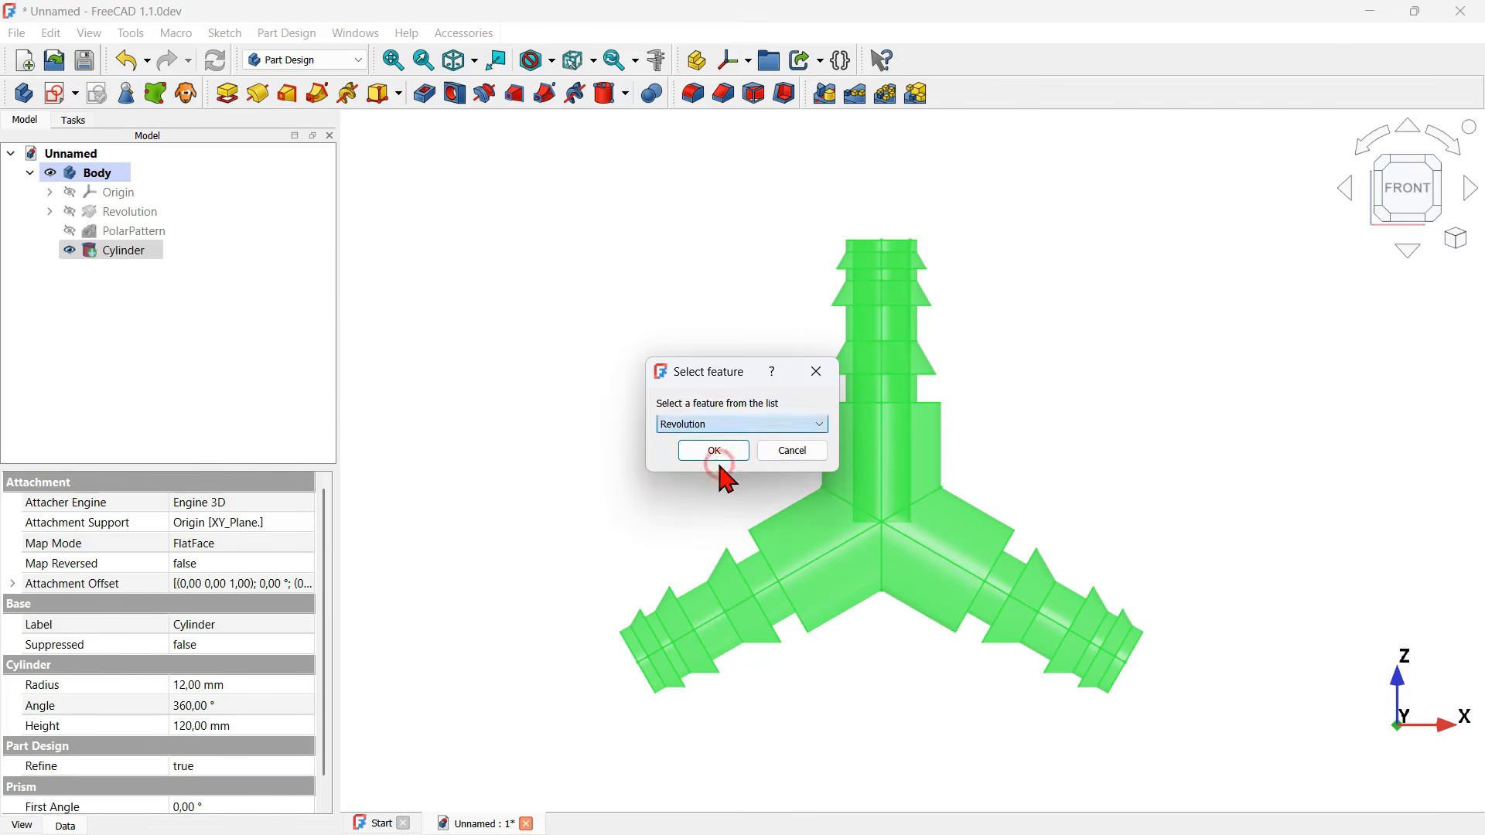
{"action": "left_click", "coordinate": [719, 452]}
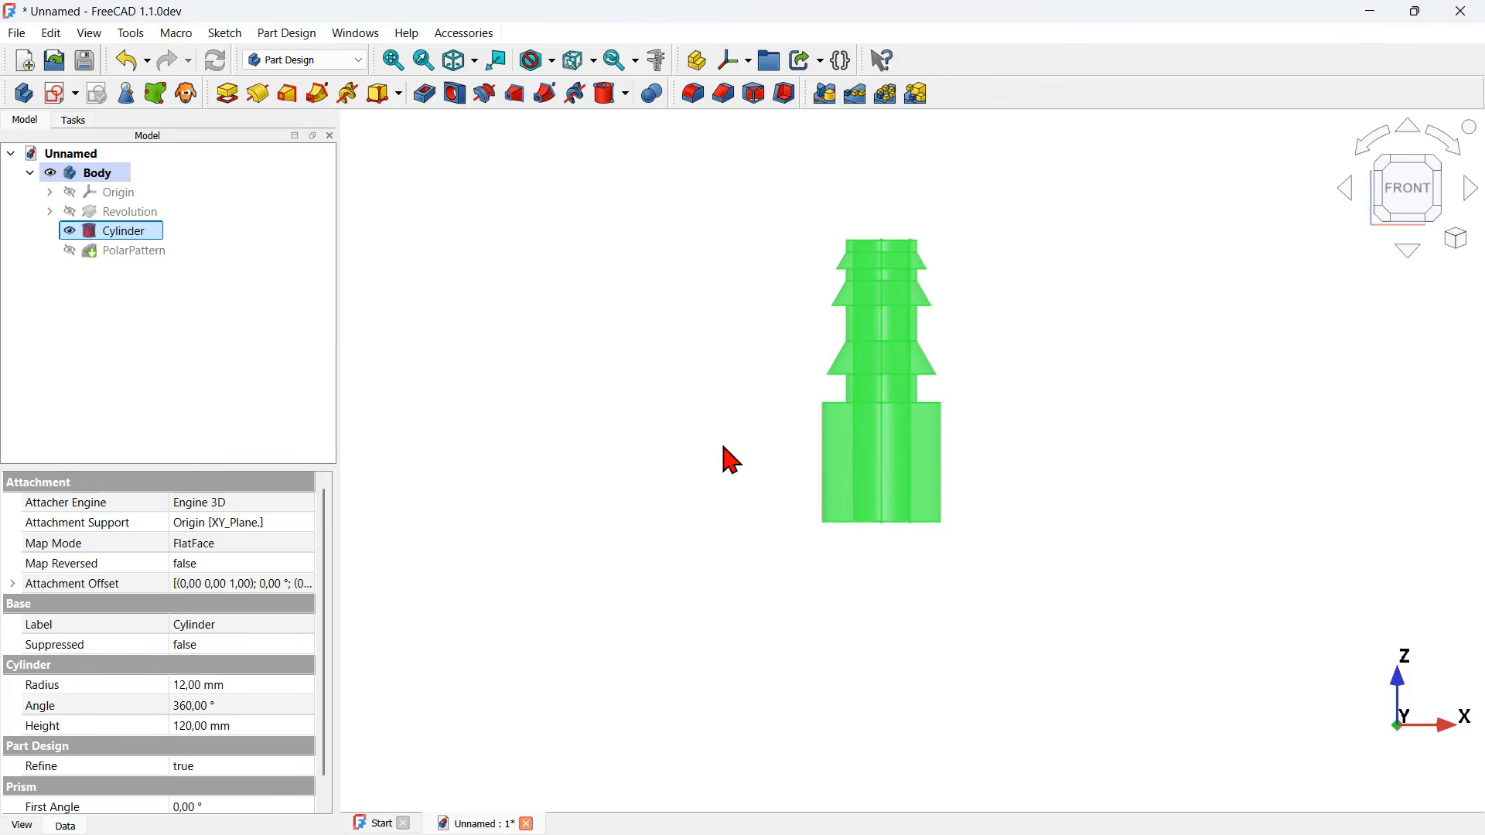
{"action": "left_click", "coordinate": [492, 377]}
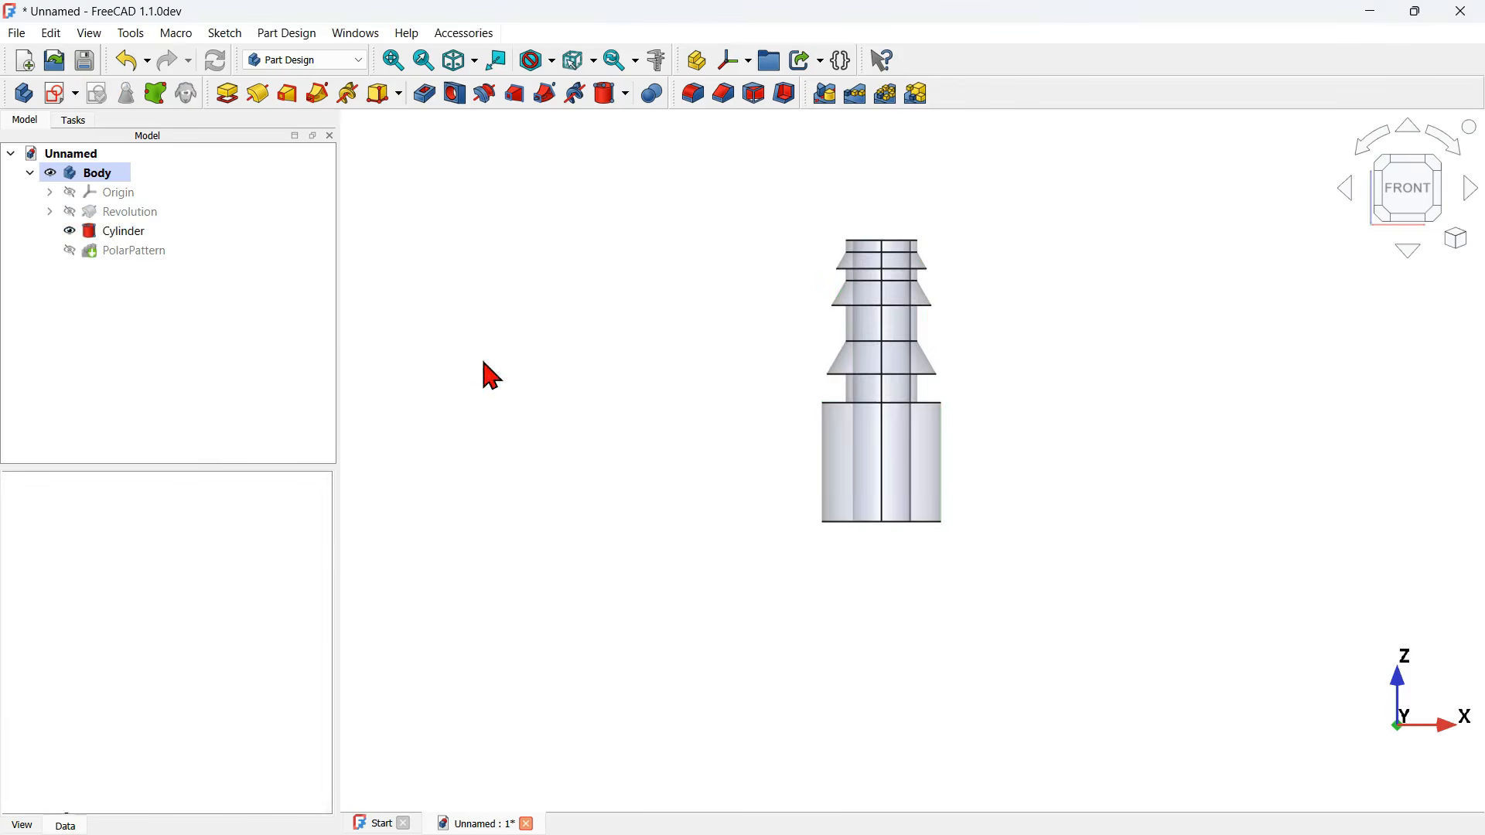
- Show the original three-arm polar pattern feature again
{"action": "left_click", "coordinate": [139, 253]}
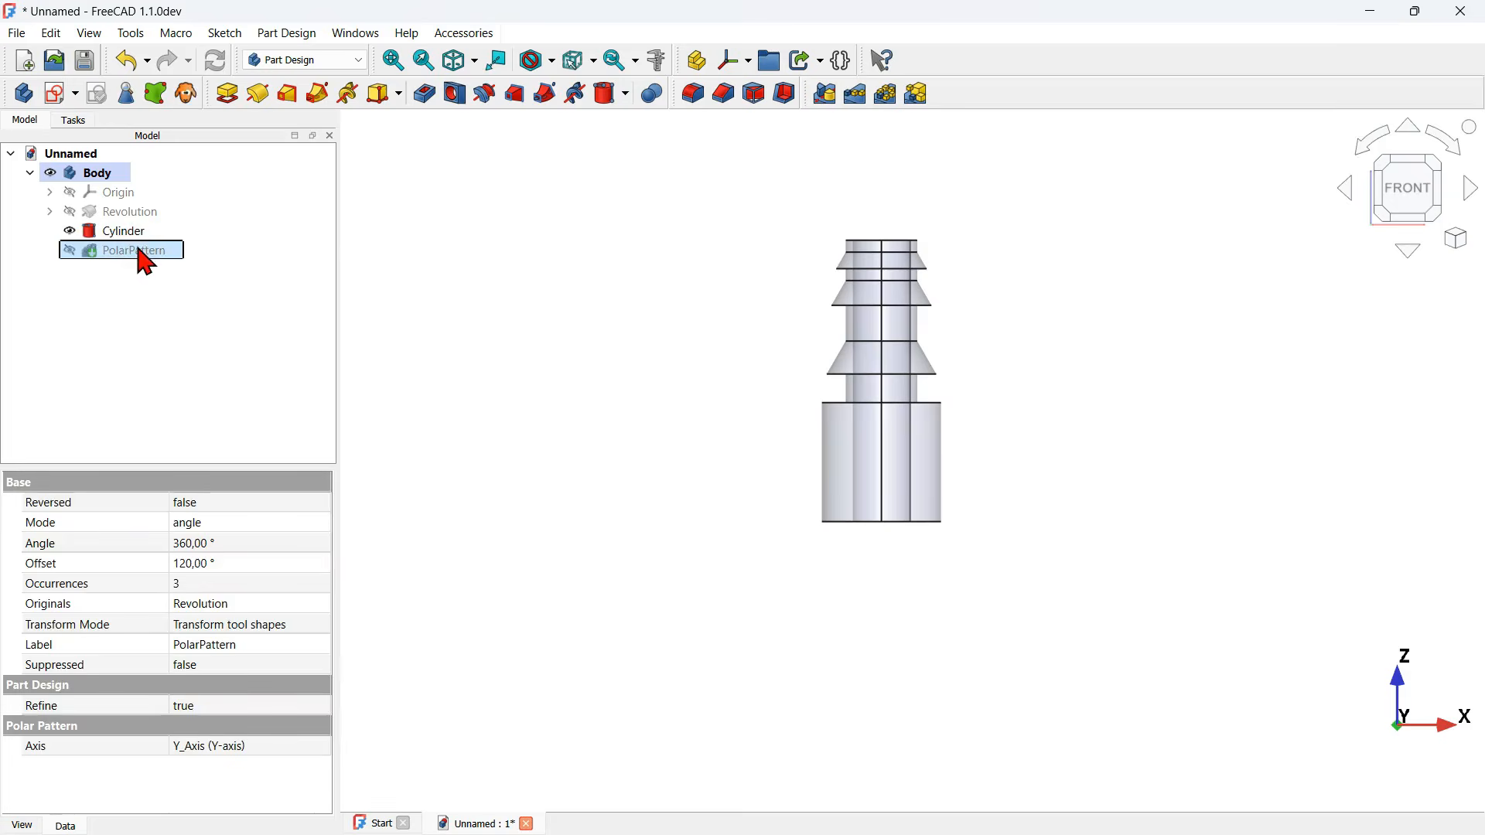
{"action": "key", "text": "space"}
{"action": "left_click", "coordinate": [701, 431]}
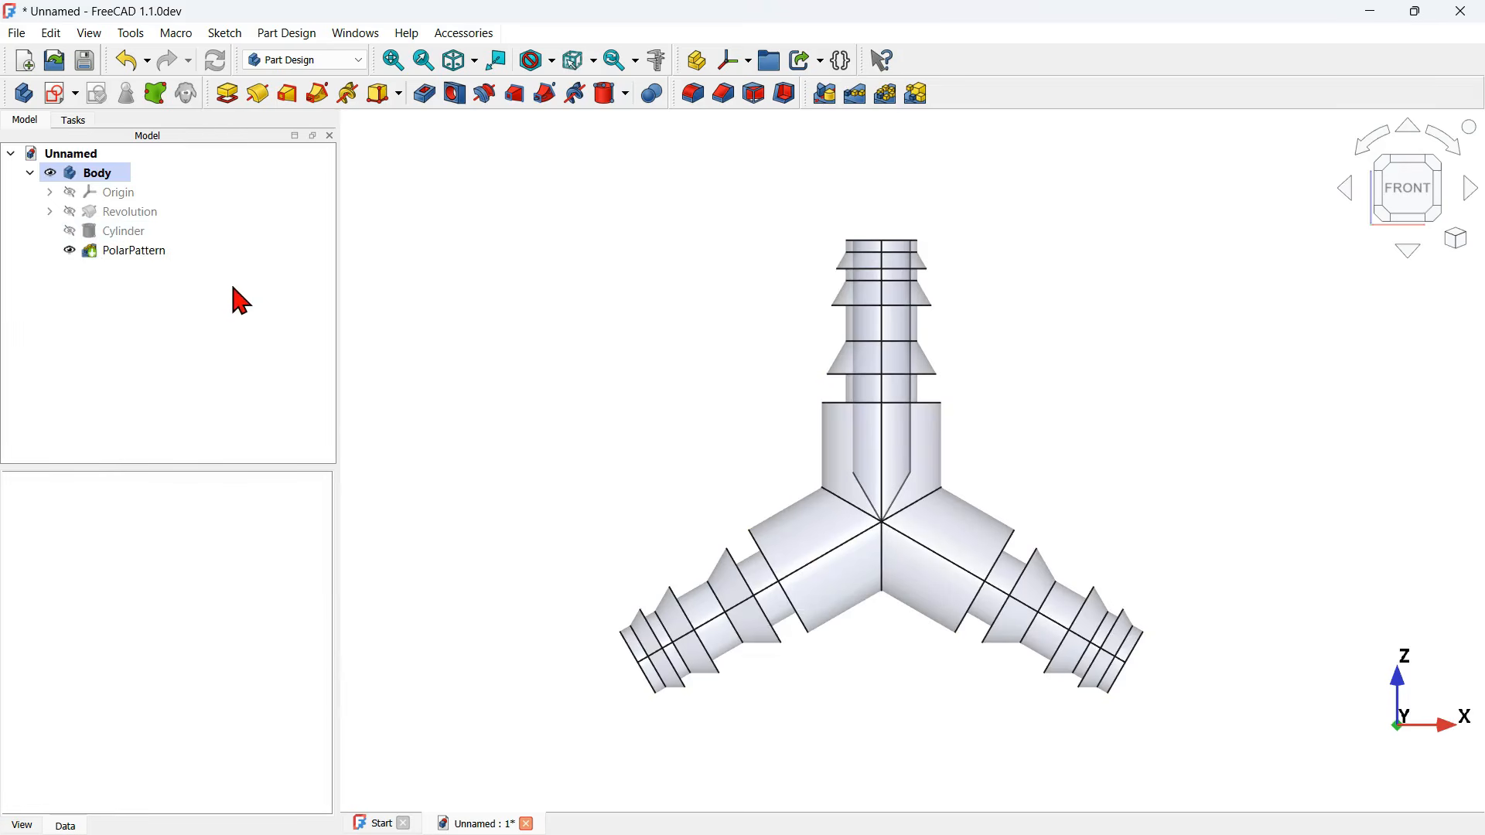
- Add the subtractive cylinder to the features repeated by the original polar pattern
{"action": "double_click", "coordinate": [124, 250]}
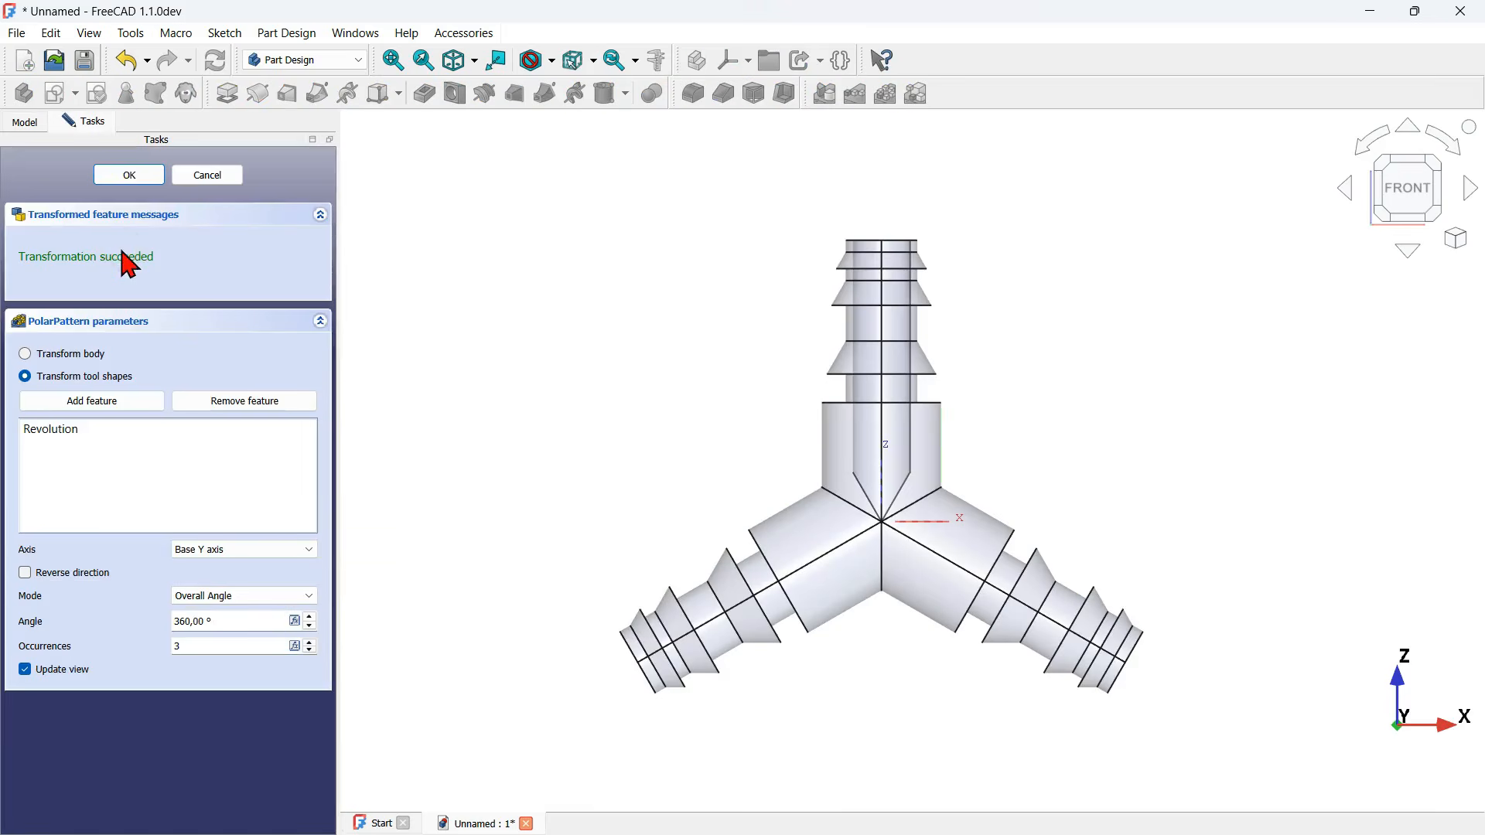
{"action": "left_click", "coordinate": [118, 397]}
{"action": "left_click", "coordinate": [27, 122]}
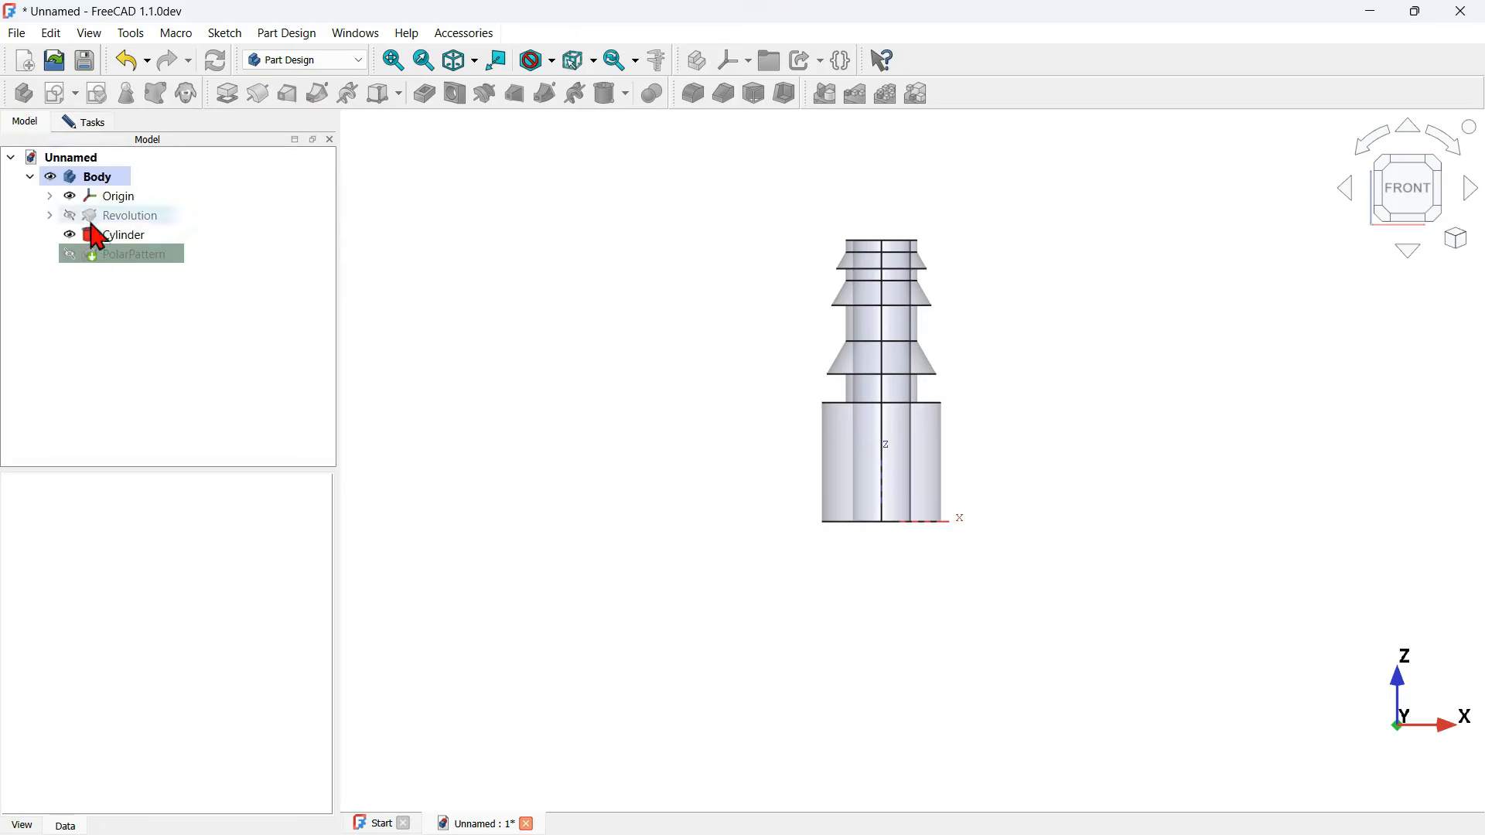
{"action": "left_click", "coordinate": [137, 237]}
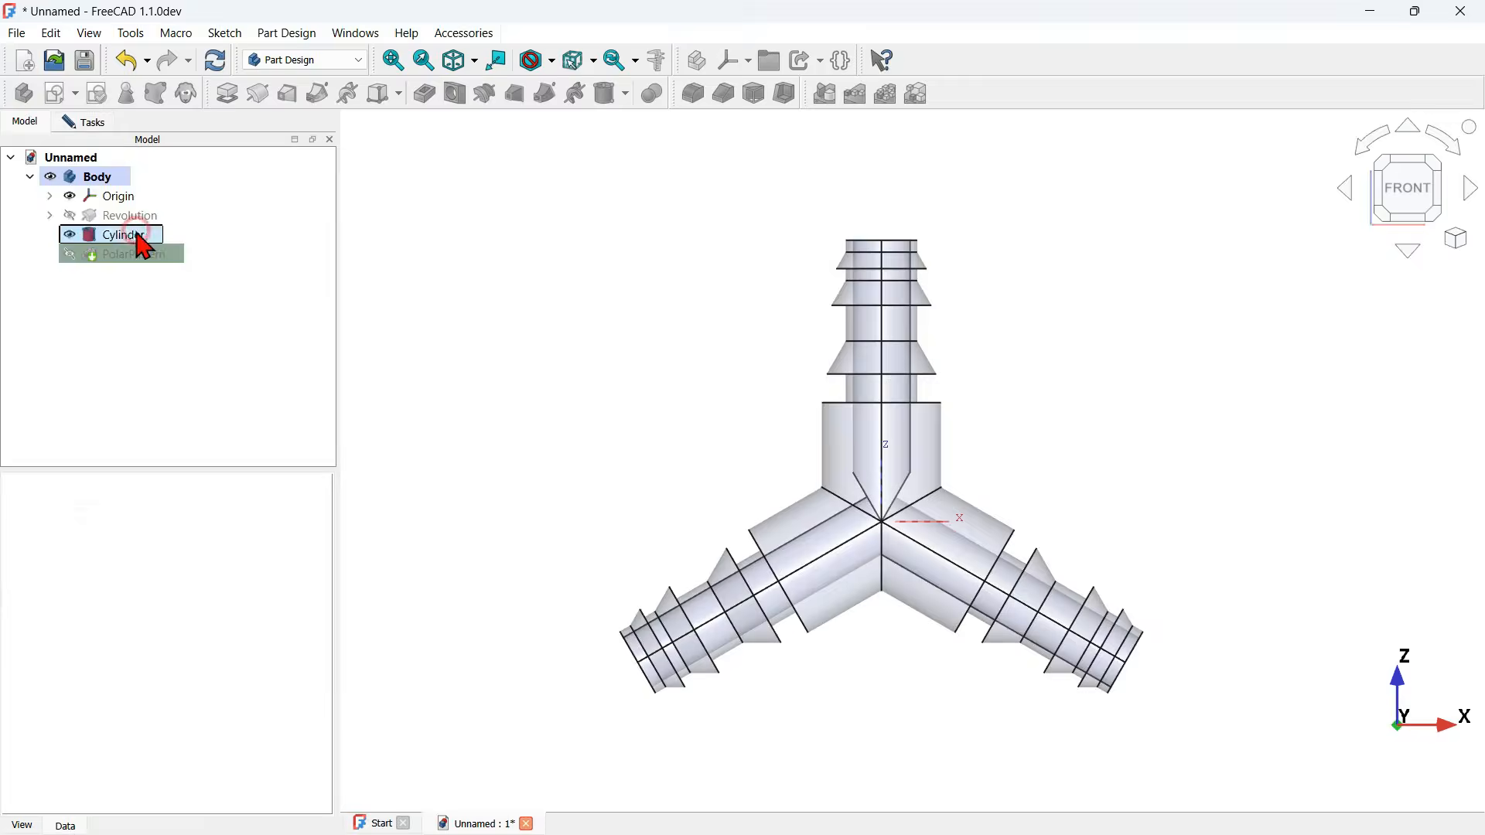
{"action": "left_click", "coordinate": [91, 124]}
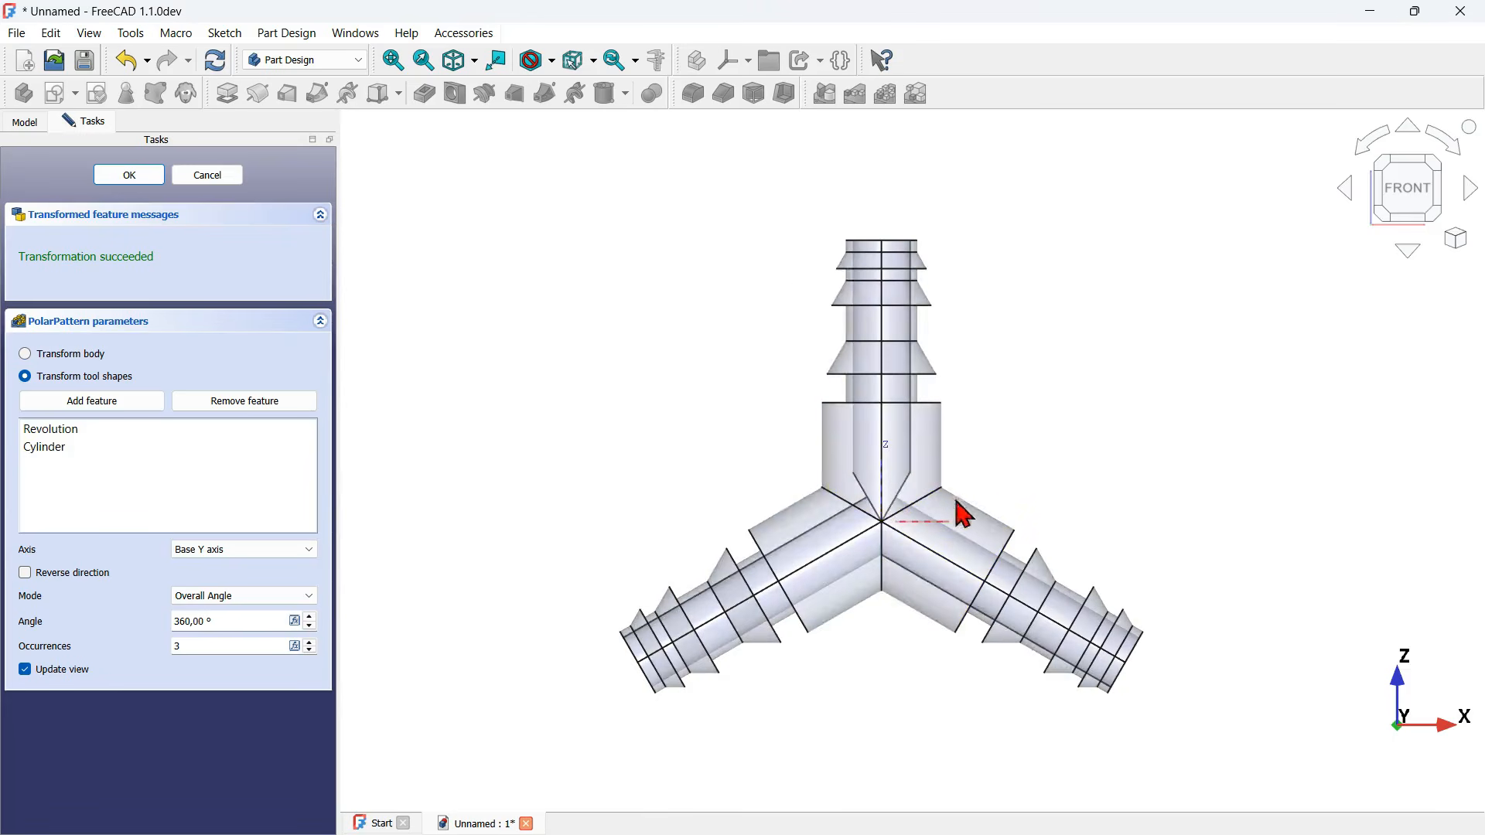
{"action": "mouse_move", "coordinate": [757, 449]}
{"action": "middle_mouse_down"}
{"action": "mouse_move", "coordinate": [928, 507]}
{"action": "mouse_move", "coordinate": [743, 463]}
{"action": "middle_mouse_up"}
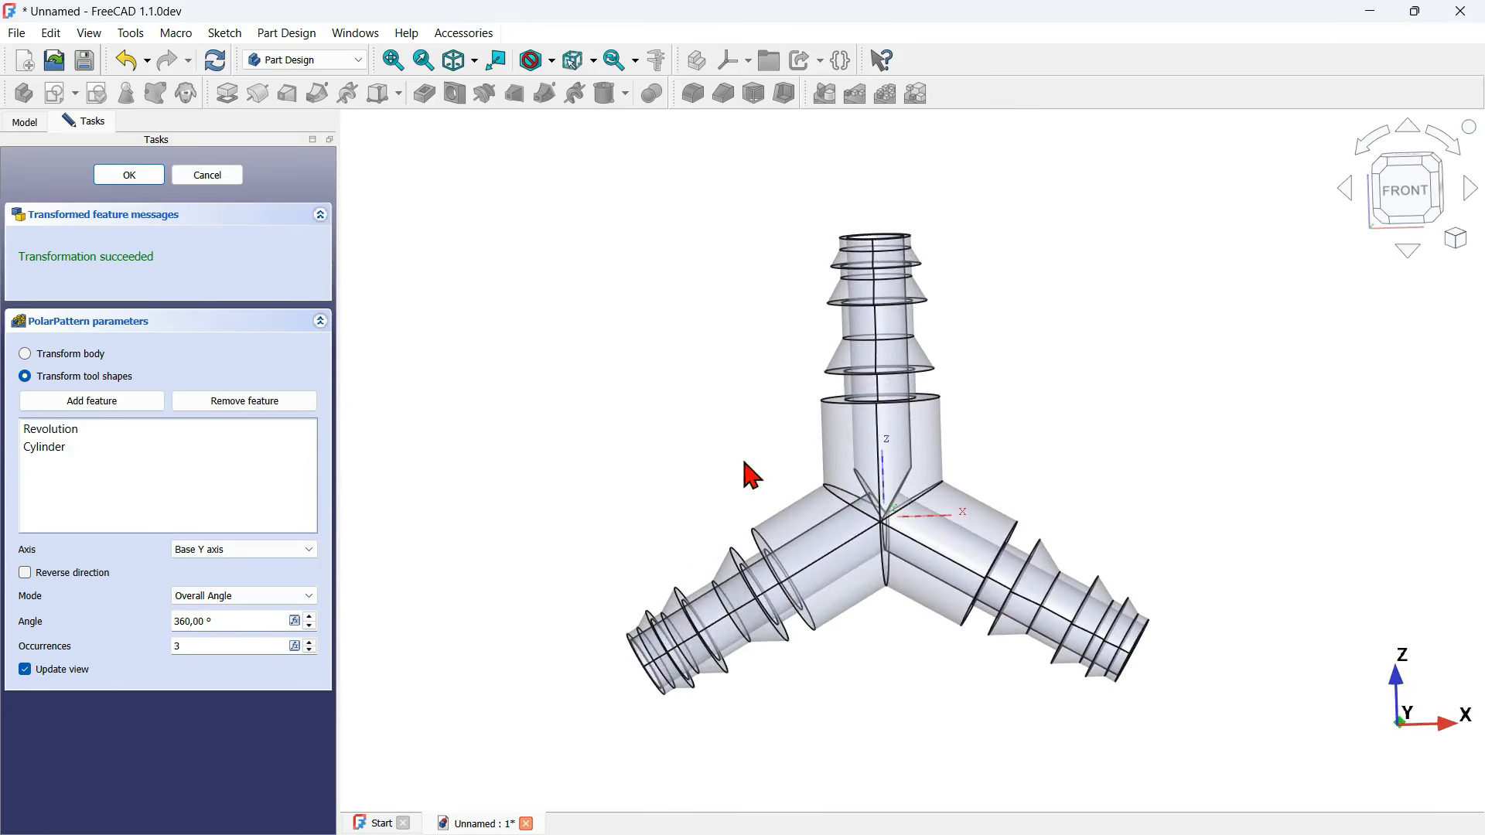
{"action": "key", "text": "1"}
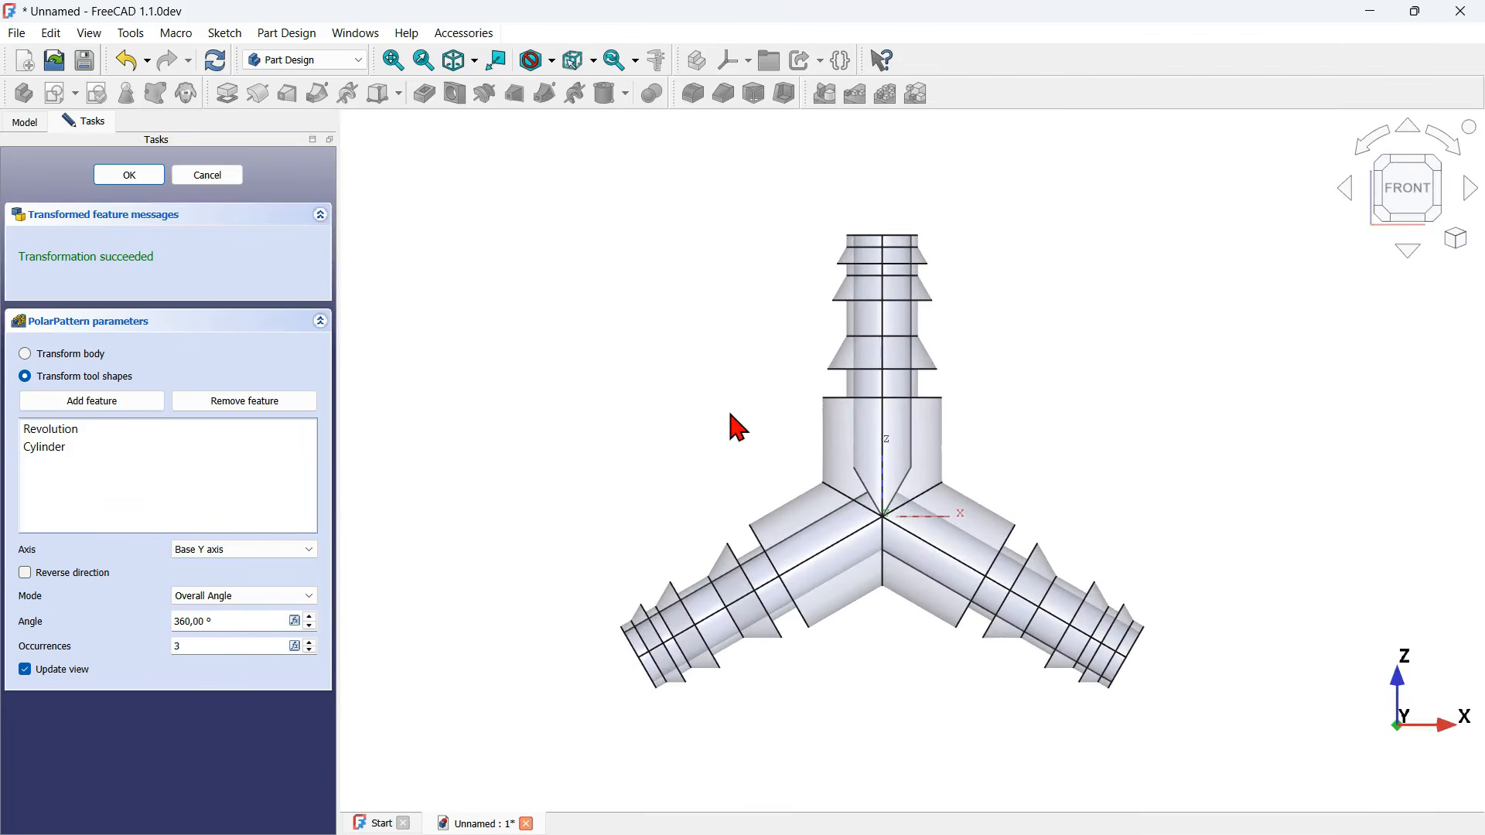
- Try the Transform body mode in the polar pattern, inspect the bore intersection, and cancel the pattern edits
{"action": "left_click", "coordinate": [71, 354]}
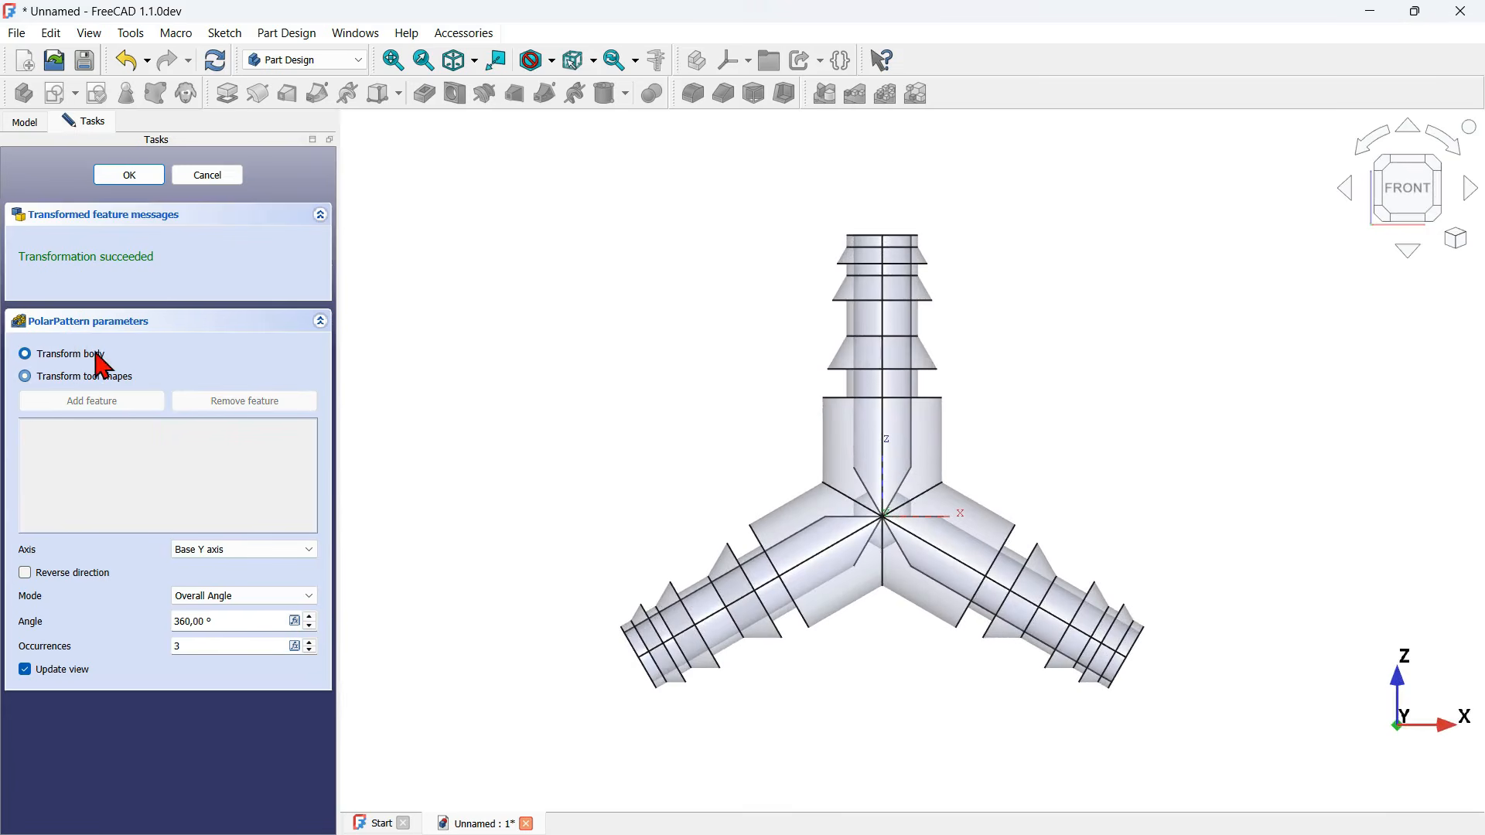
{"action": "left_click", "coordinate": [651, 435]}
{"action": "middle_click_drag", "start_coordinate": [656, 447], "coordinate": [819, 493]}
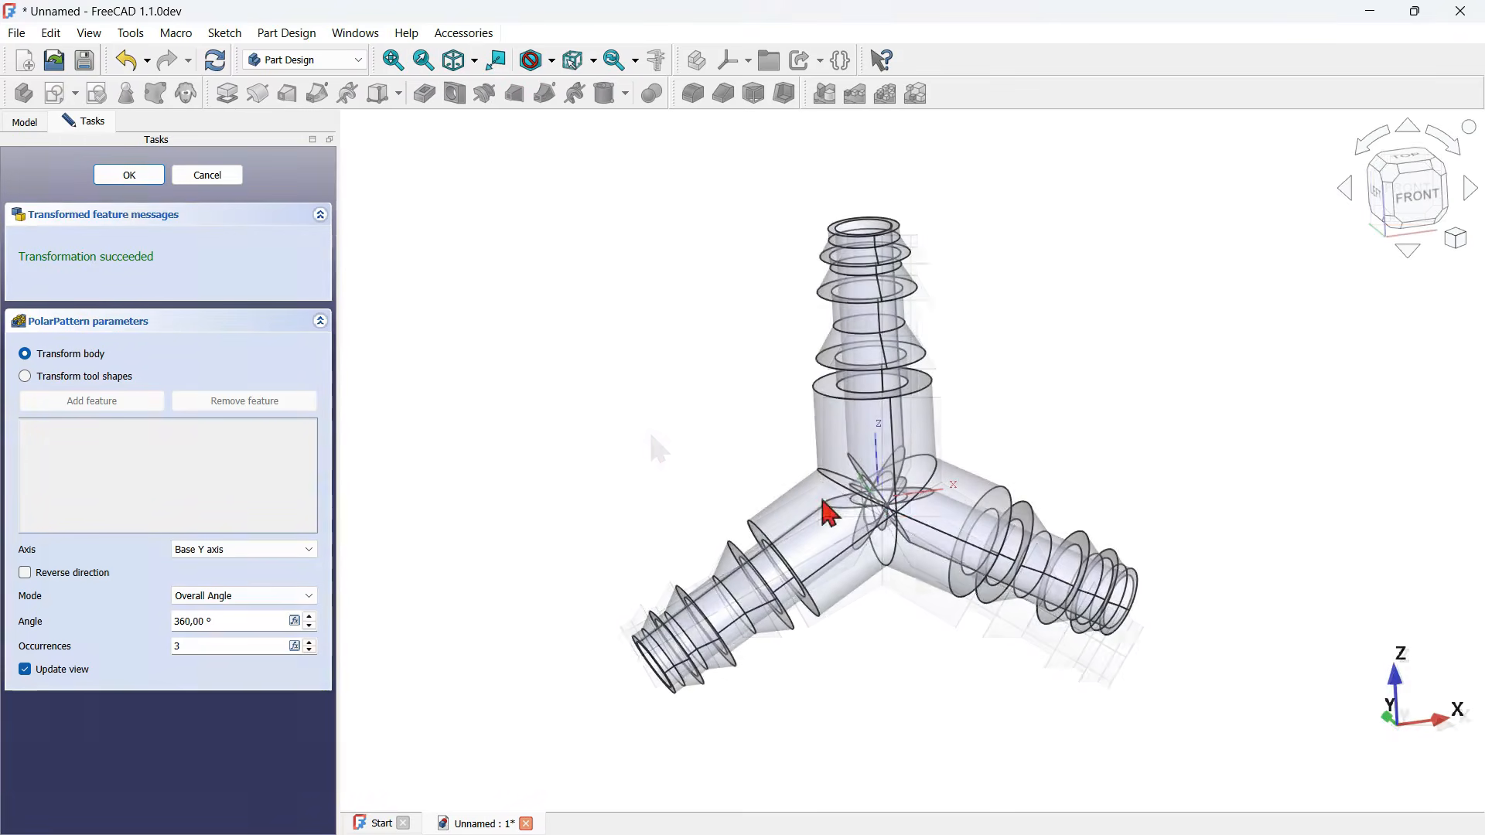
{"action": "middle_click_drag", "start_coordinate": [734, 447], "coordinate": [859, 496]}
{"action": "middle_click_drag", "start_coordinate": [748, 458], "coordinate": [745, 460]}
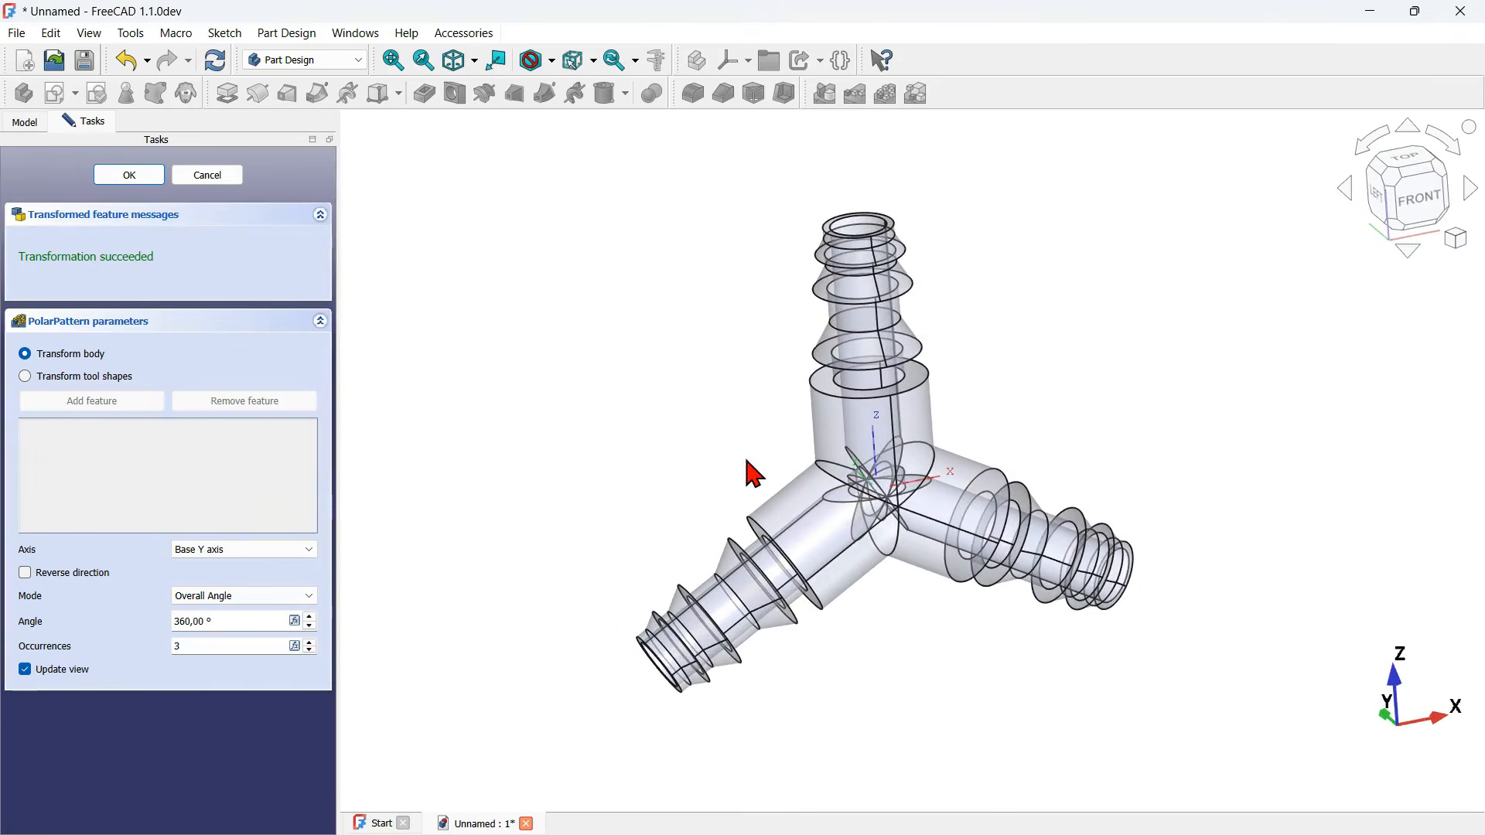
{"action": "left_click", "coordinate": [1418, 202]}
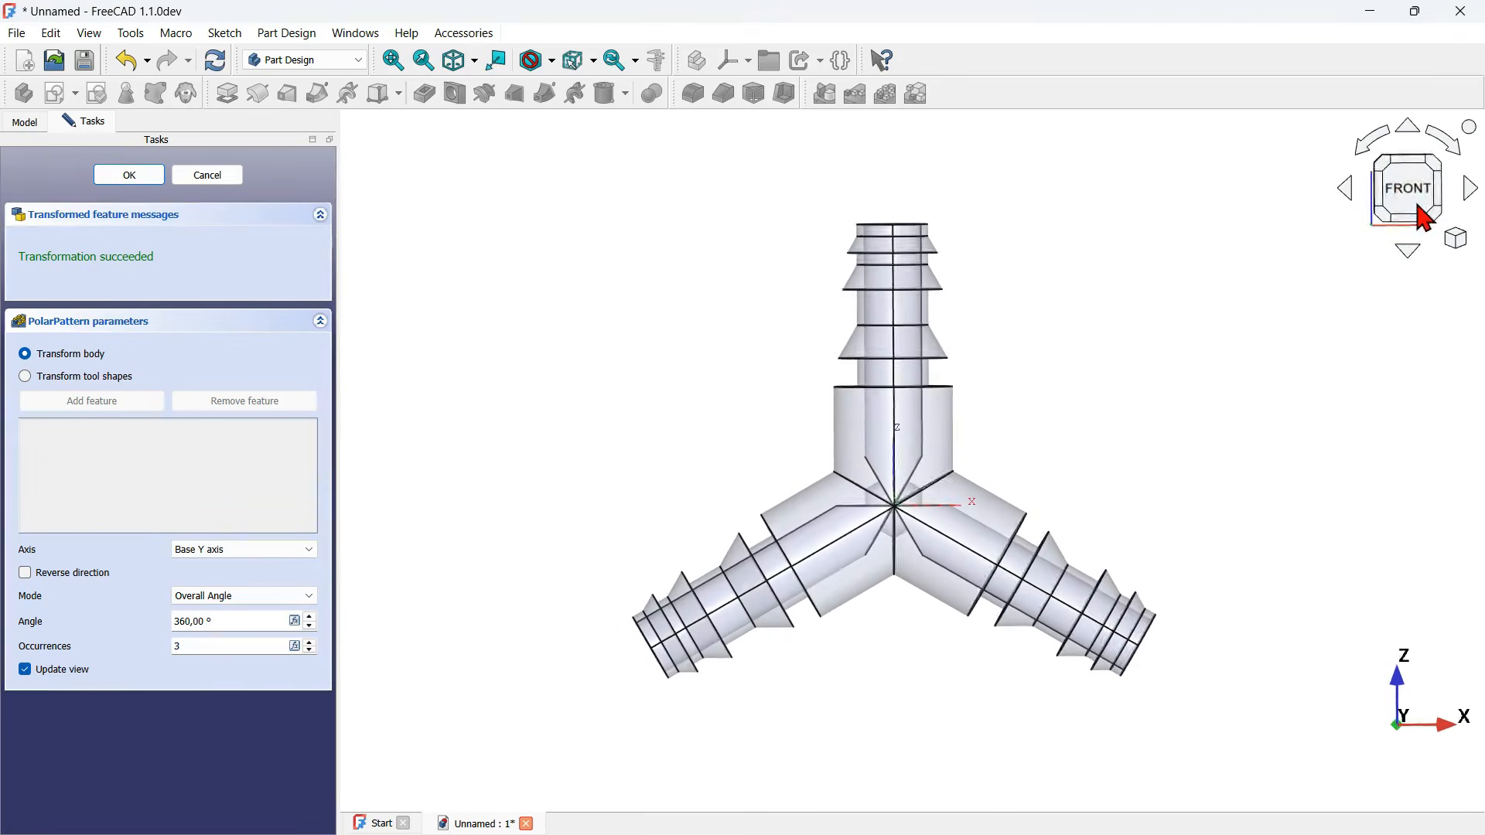
{"action": "left_click", "coordinate": [224, 178]}
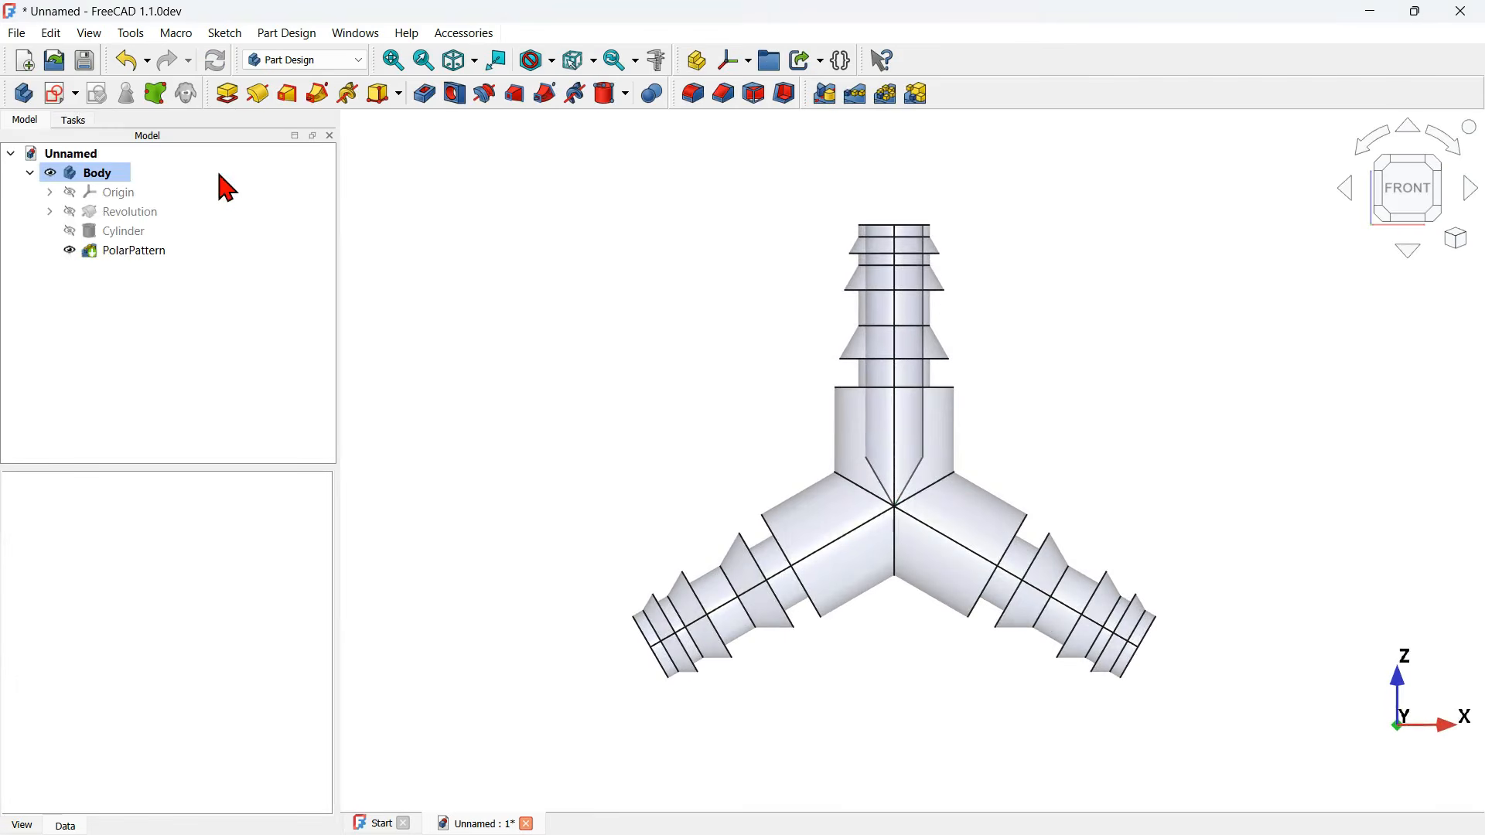
- Undo the cylinder reordering and the deletion of the cylinder's polar pattern
{"action": "left_click", "coordinate": [133, 61]}
{"action": "left_click", "coordinate": [133, 62]}
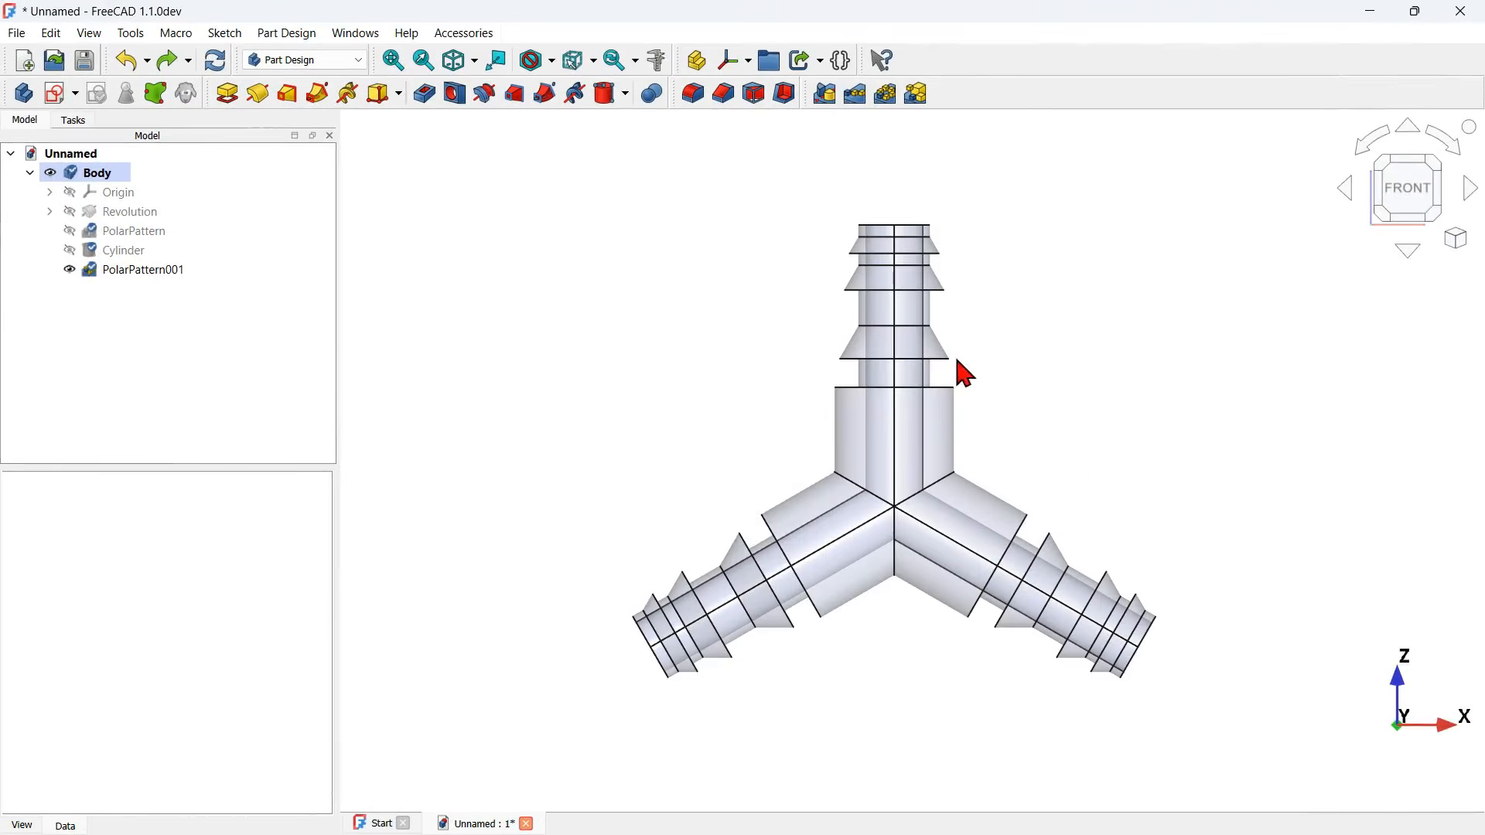
{"action": "middle_click_drag", "start_coordinate": [1064, 441], "coordinate": [986, 510]}
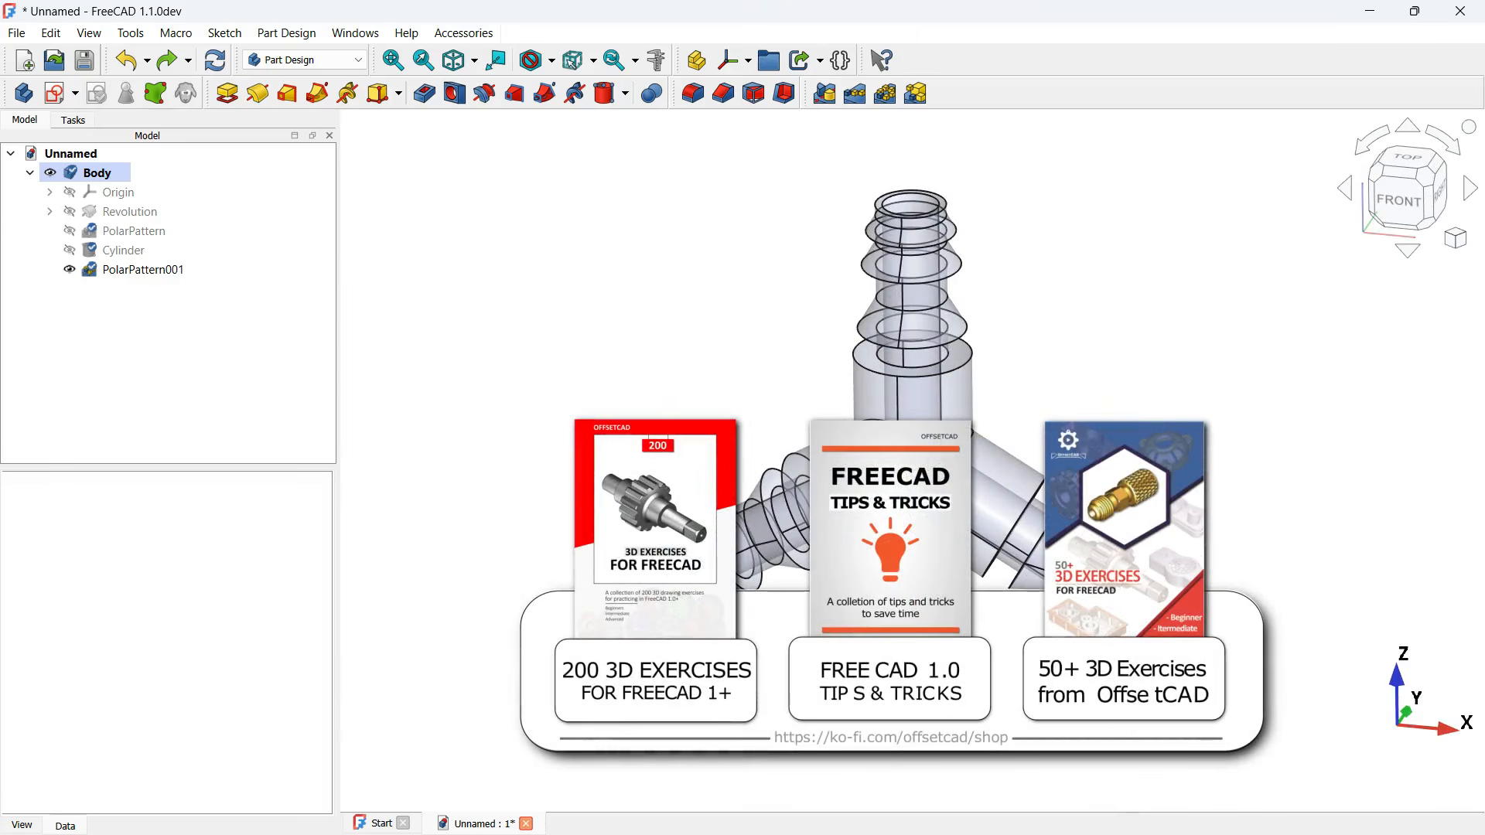
{"action": "middle_click_drag", "start_coordinate": [986, 510], "coordinate": [933, 610]}
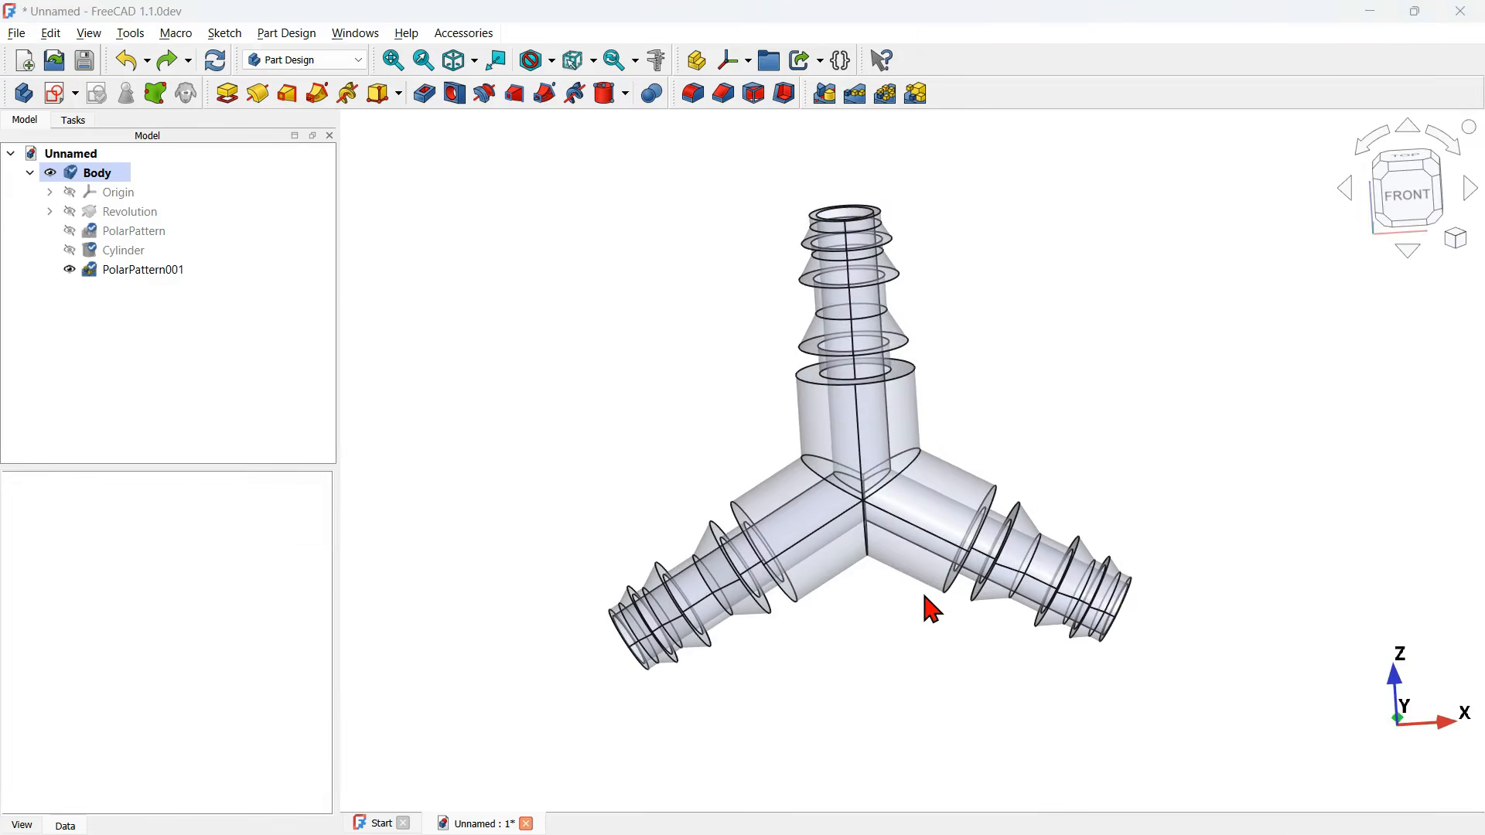
- Switch to the PDF in the browser and examine the complete drawing of the three-way fitting
{"action": "key", "text": "alt+Tab"}
{"action": "key", "text": "Tab"}
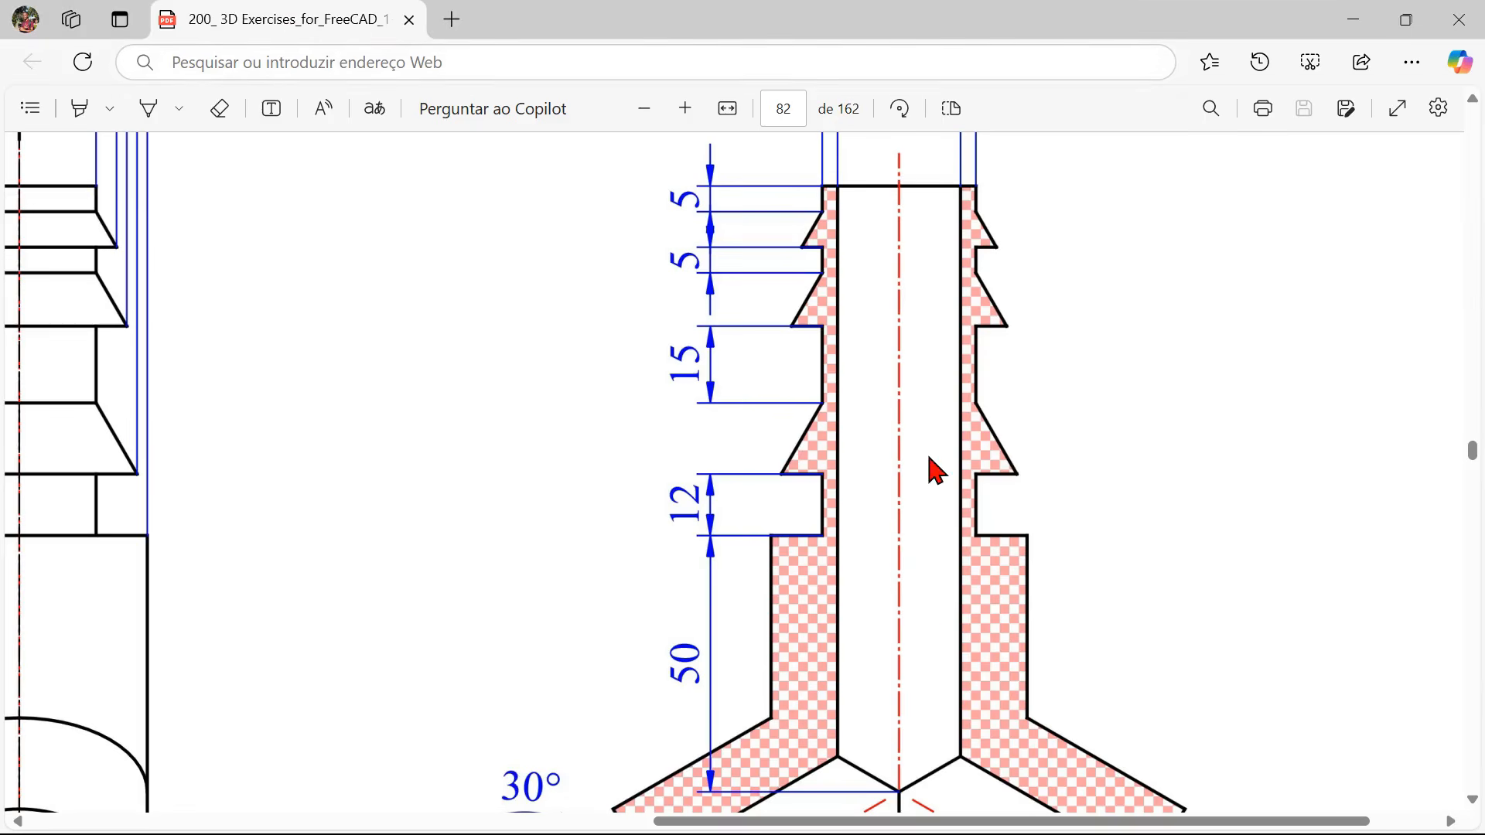
{"action": "scroll", "coordinate": [932, 467], "scroll_direction": "down", "scroll_amount": 3, "text": "ctrl"}
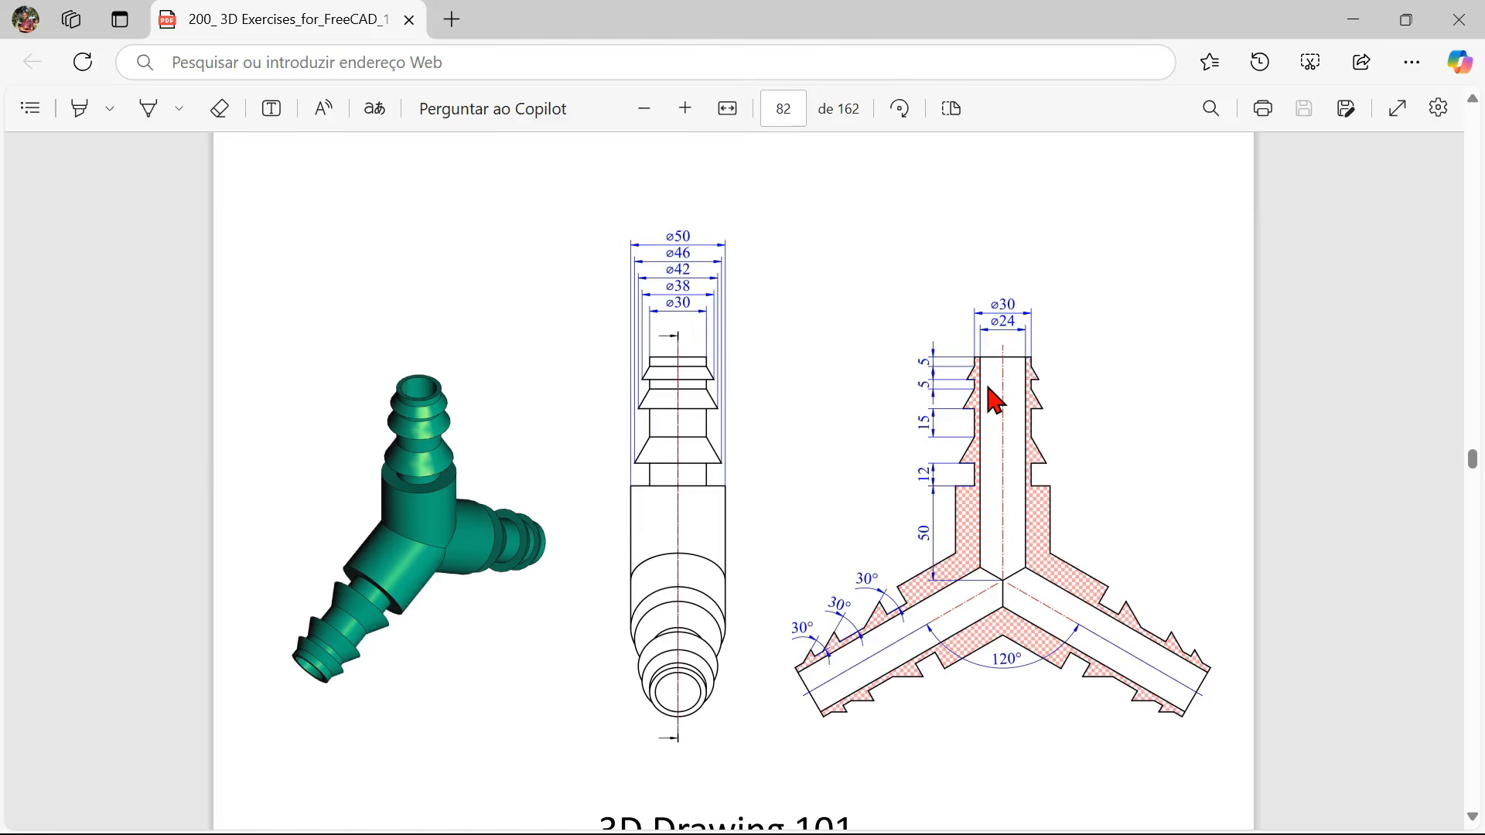
- Switch back to FreeCAD, turn off the fitting's transparency, and show the opaque model in isometric view
{"action": "key", "text": "alt+Tab"}
{"action": "left_click", "coordinate": [902, 447]}
{"action": "key", "text": "v"}
{"action": "key", "text": "t"}
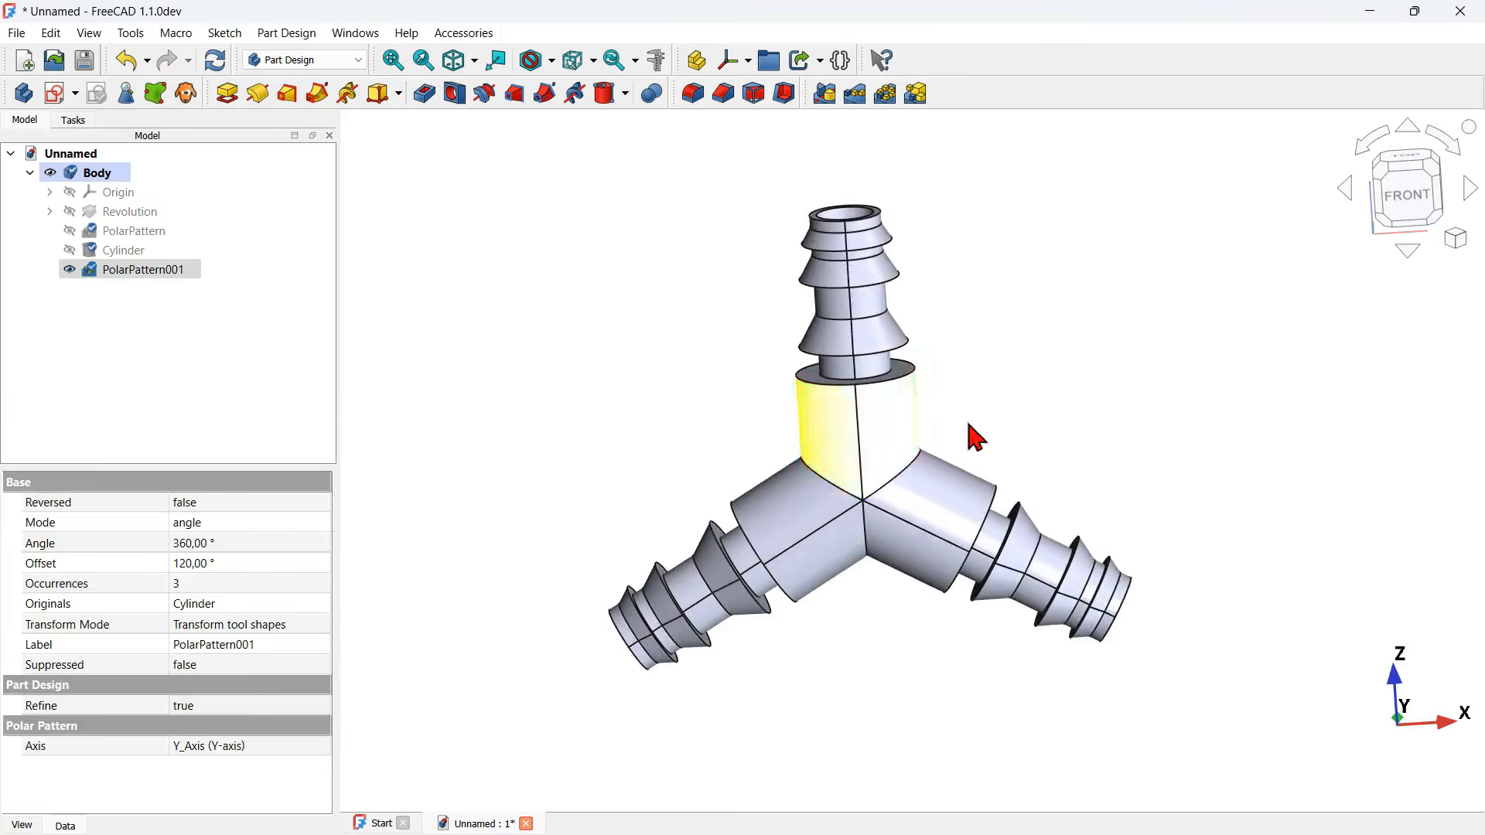
{"action": "left_click", "coordinate": [966, 421]}
{"action": "middle_click_drag", "start_coordinate": [965, 420], "coordinate": [854, 502]}
{"action": "middle_click_drag", "start_coordinate": [661, 443], "coordinate": [723, 441]}
{"action": "key", "text": "0"}
- Set the body's line width and point size to 1 in its view properties
{"action": "left_click", "coordinate": [30, 172]}
{"action": "left_click", "coordinate": [45, 174]}
{"action": "left_click", "coordinate": [21, 825]}
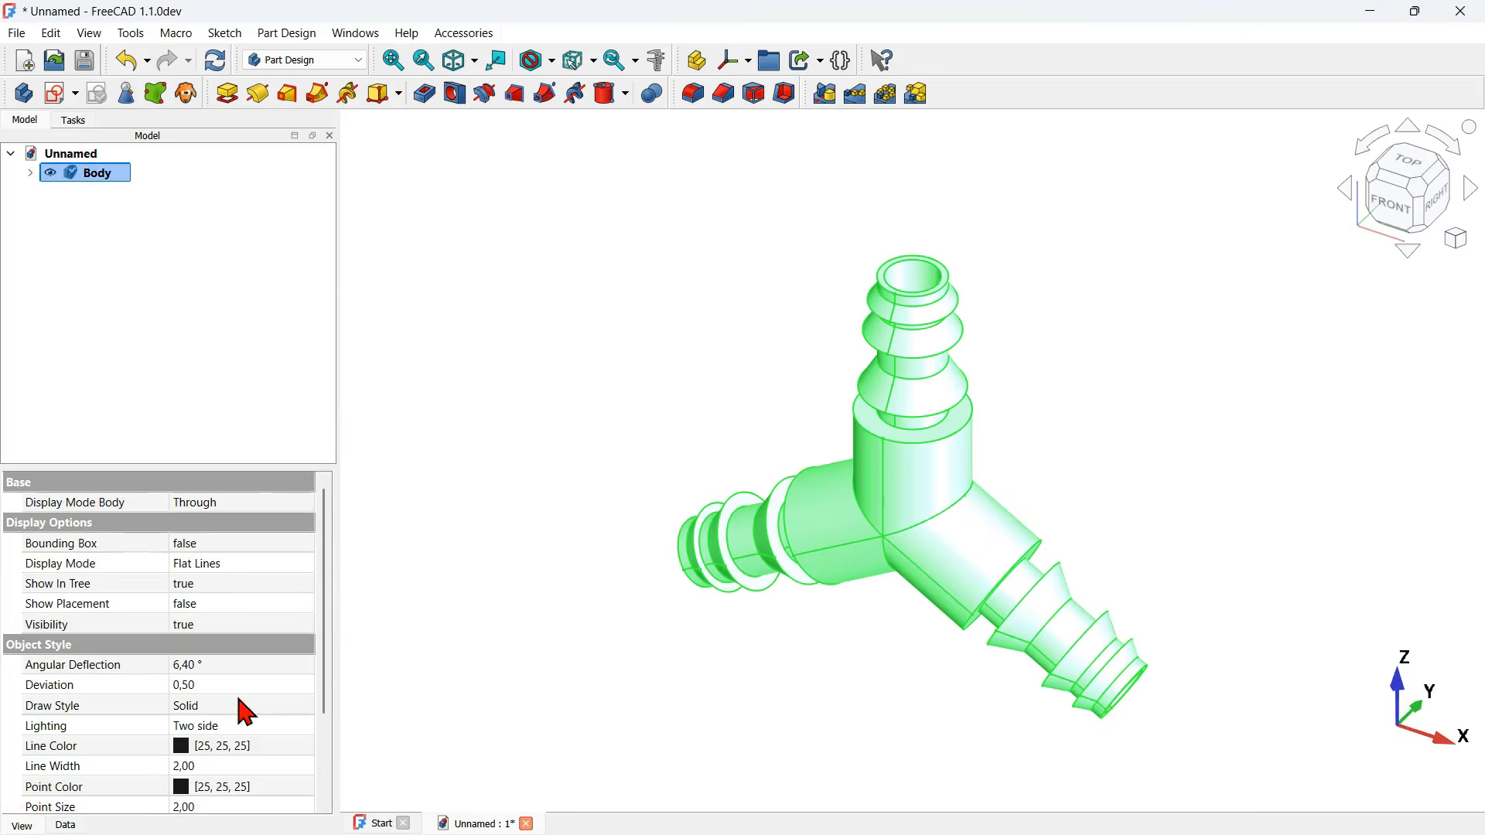
{"action": "scroll", "coordinate": [264, 728], "scroll_direction": "down", "scroll_amount": 1}
{"action": "left_click", "coordinate": [271, 757]}
{"action": "type", "text": "1"}
{"action": "key", "text": "Return"}
{"action": "left_click", "coordinate": [279, 800]}
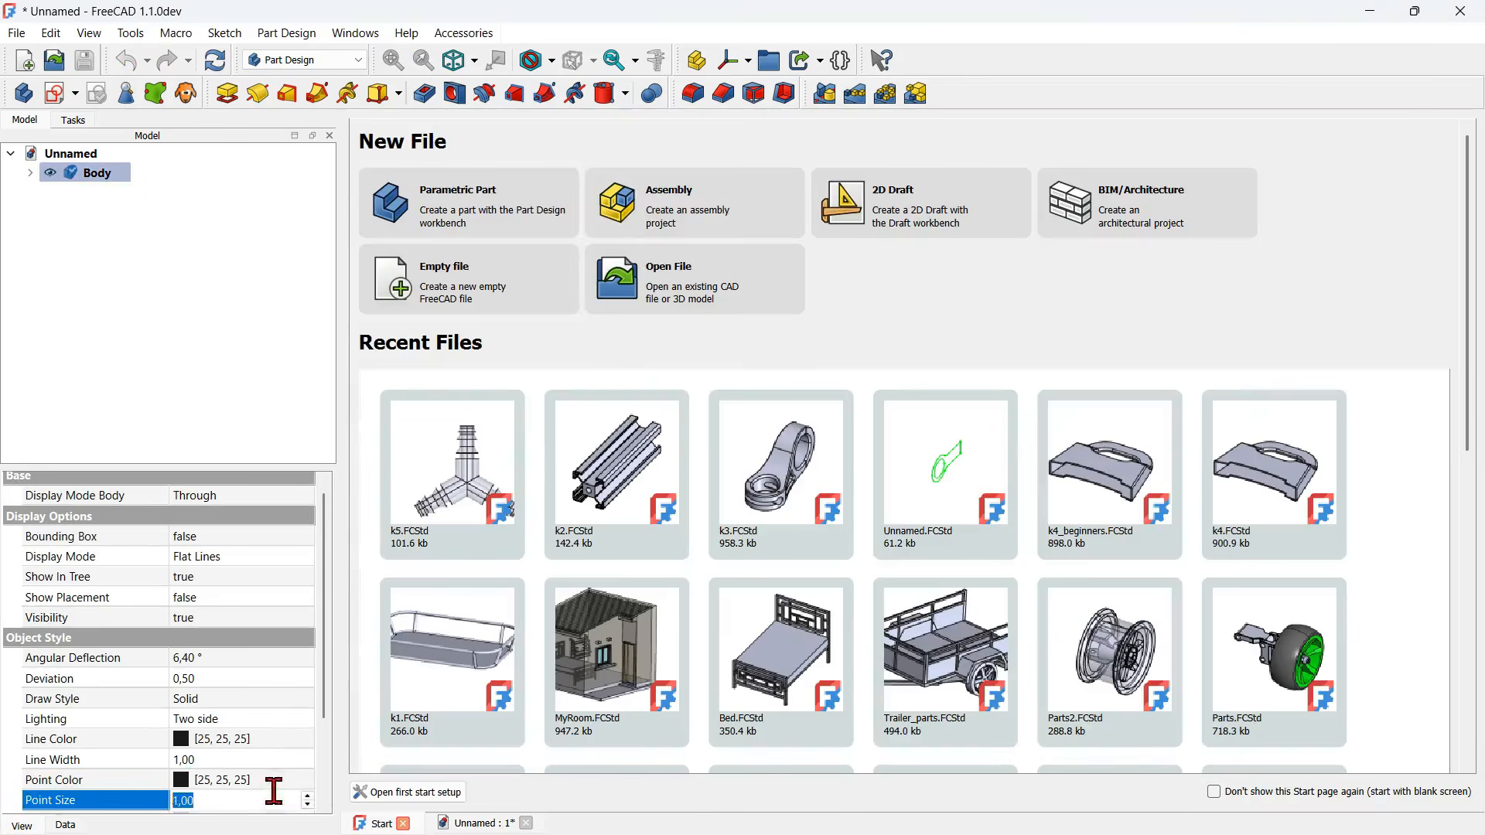
{"action": "type", "text": "1"}
{"action": "key", "text": "Return"}
{"action": "left_click", "coordinate": [483, 823]}
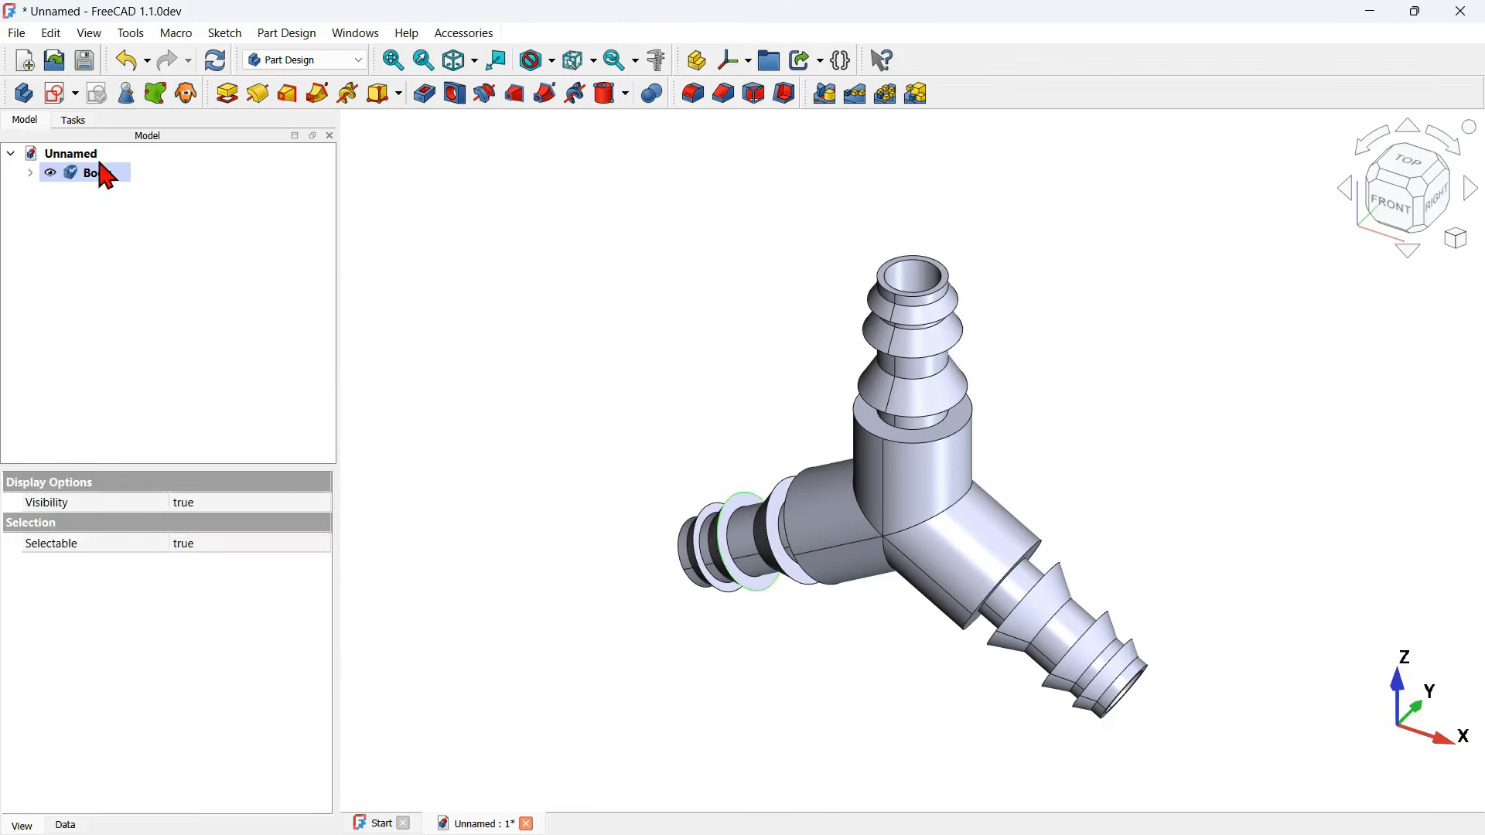
- Give the body a custom bright green appearance colour, #00ff00
{"action": "right_click", "coordinate": [106, 176]}
{"action": "left_click", "coordinate": [232, 419]}
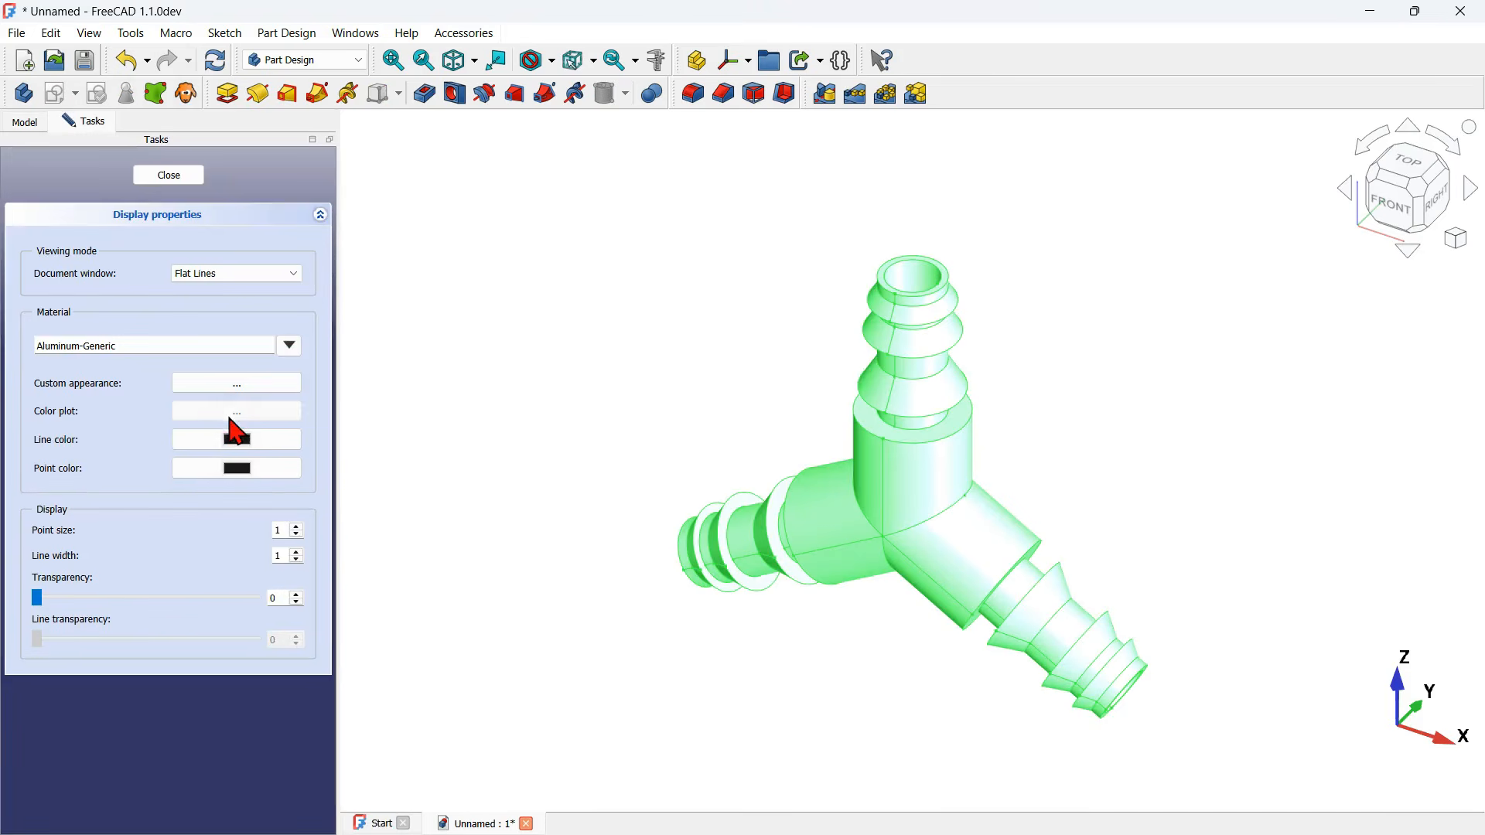
{"action": "left_click", "coordinate": [255, 387]}
{"action": "left_click", "coordinate": [518, 245]}
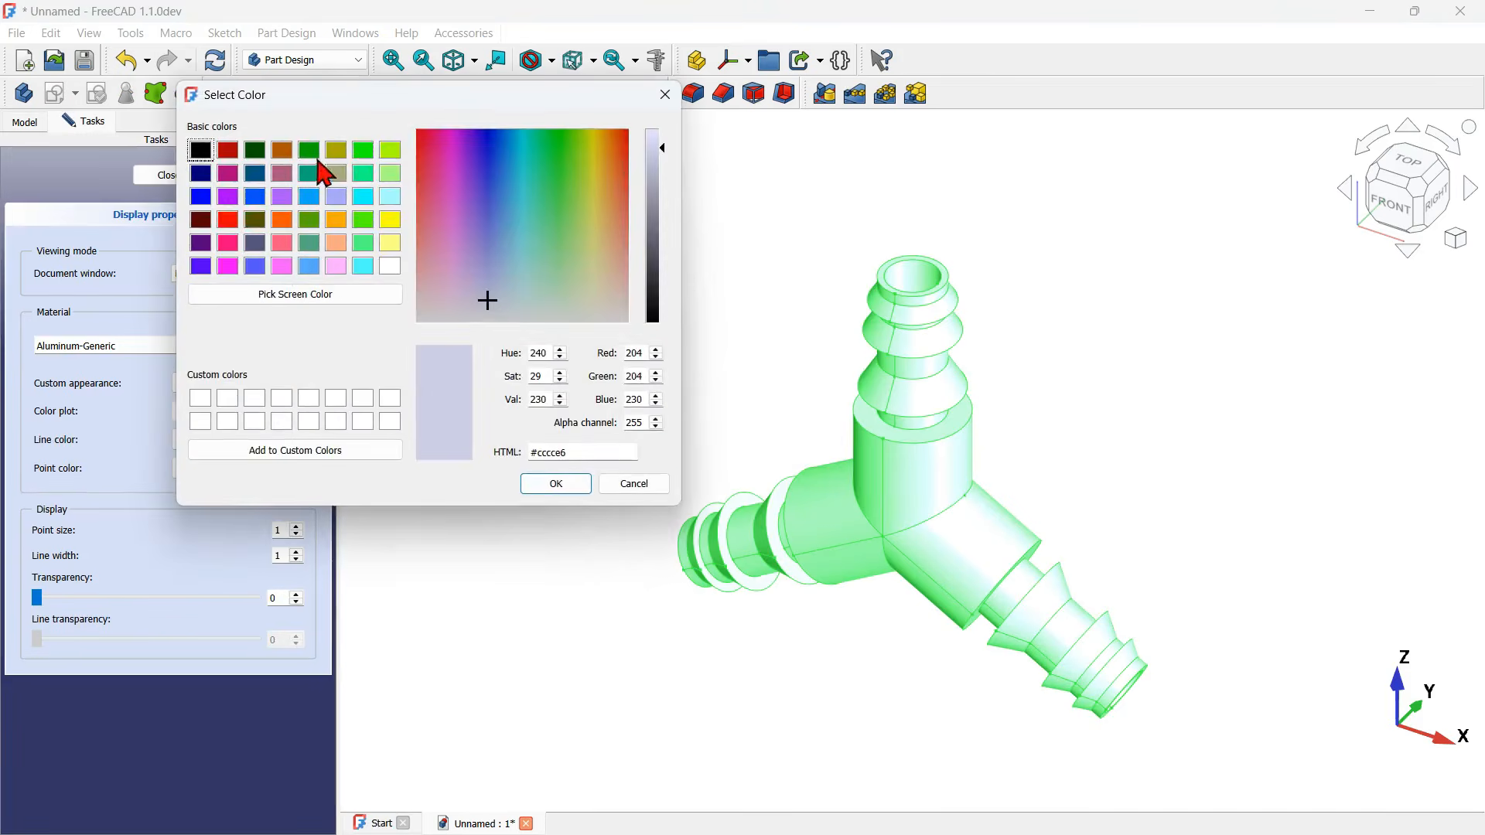
{"action": "left_click", "coordinate": [363, 149]}
{"action": "left_click", "coordinate": [539, 486]}
{"action": "left_click_drag", "start_coordinate": [703, 657], "coordinate": [800, 661]}
- Change the body's custom appearance colour to light blue and finish editing its display properties
{"action": "left_click", "coordinate": [236, 382]}
{"action": "left_click", "coordinate": [808, 358]}
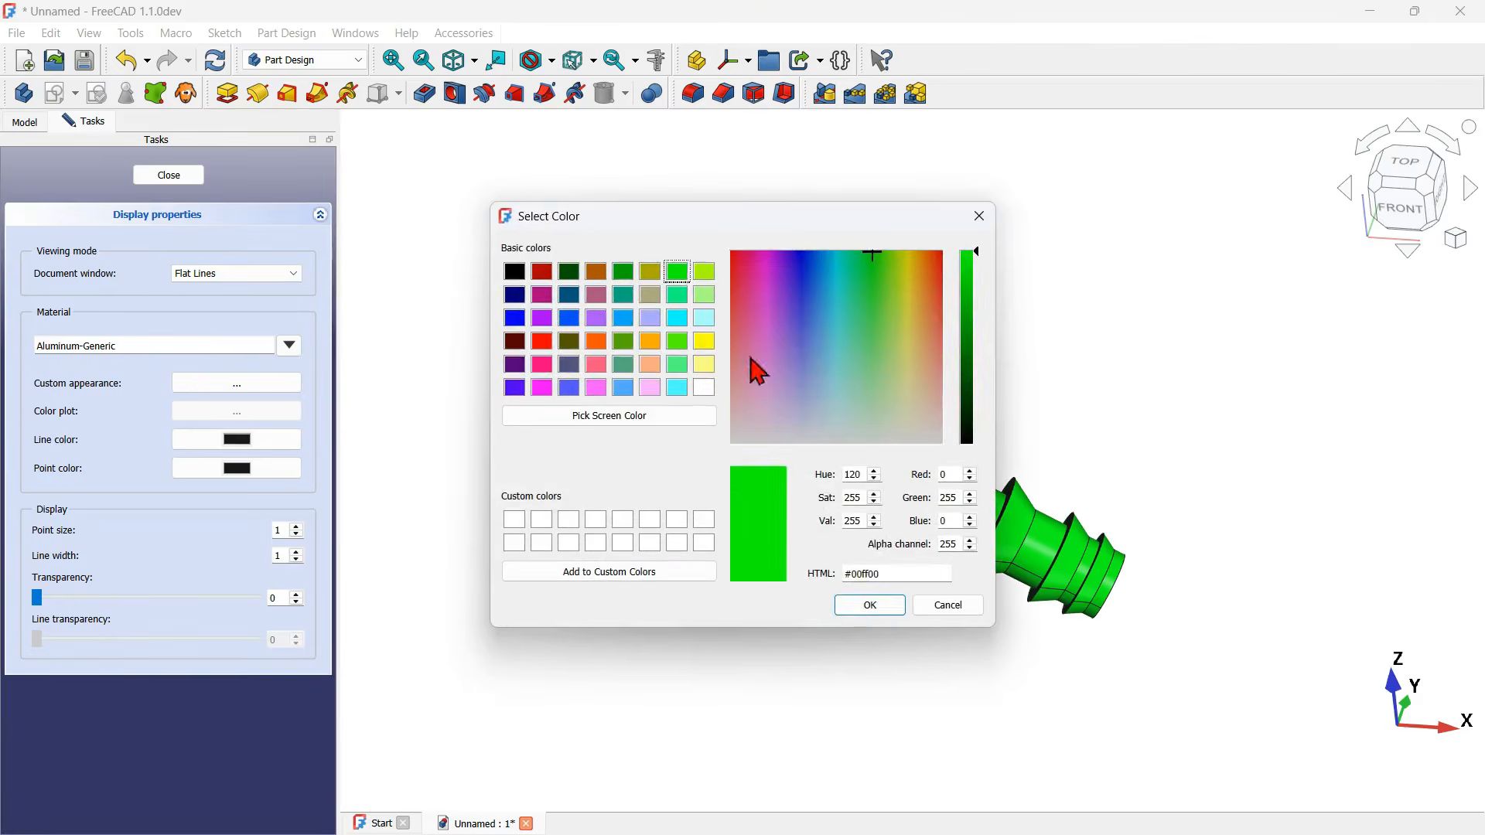
{"action": "left_click", "coordinate": [623, 318]}
{"action": "left_click", "coordinate": [869, 604]}
{"action": "left_click", "coordinate": [839, 550]}
{"action": "left_click_drag", "start_coordinate": [685, 646], "coordinate": [797, 529]}
{"action": "left_click", "coordinate": [170, 177]}
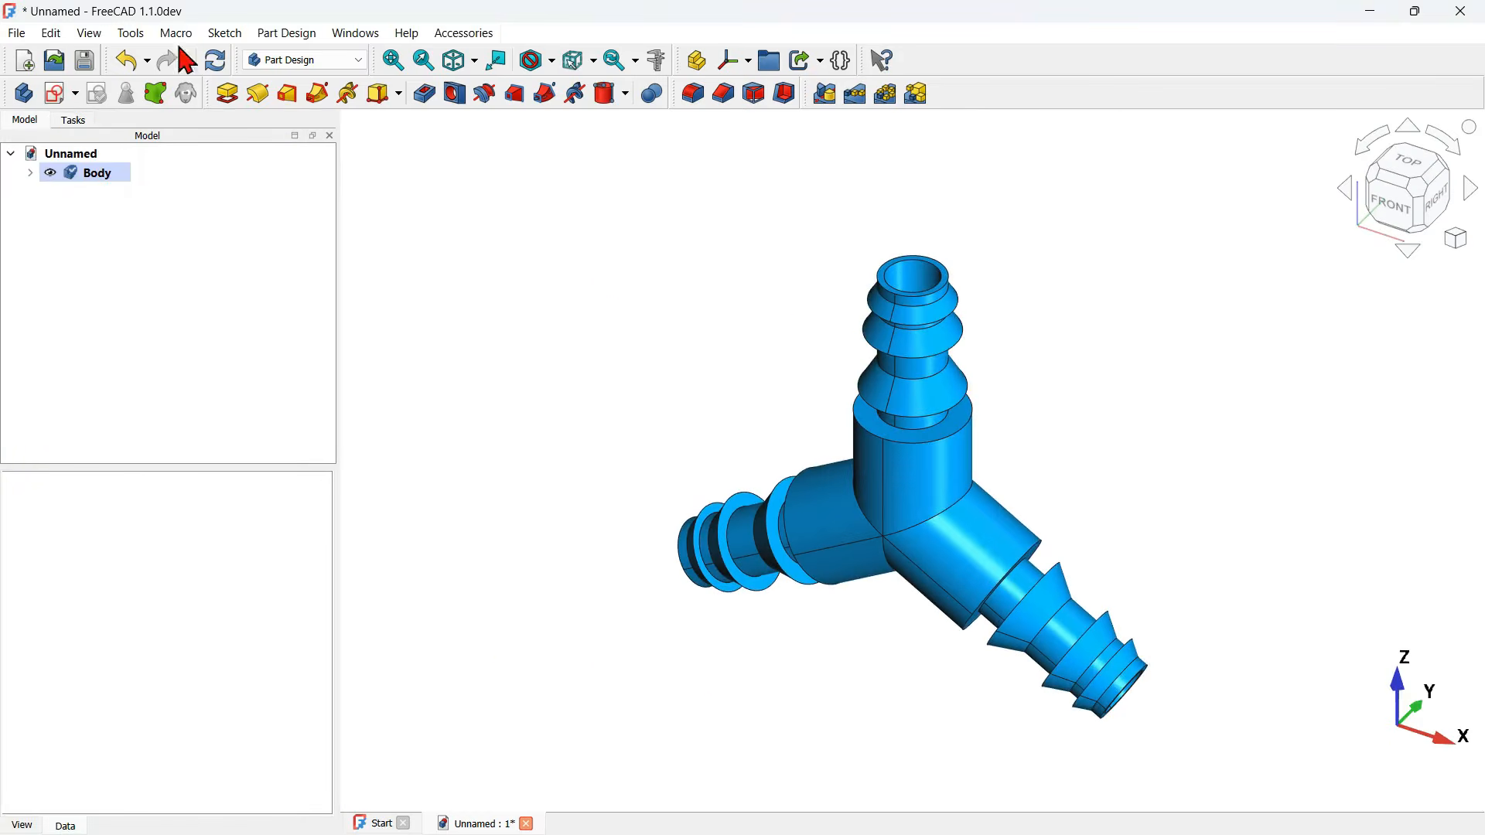